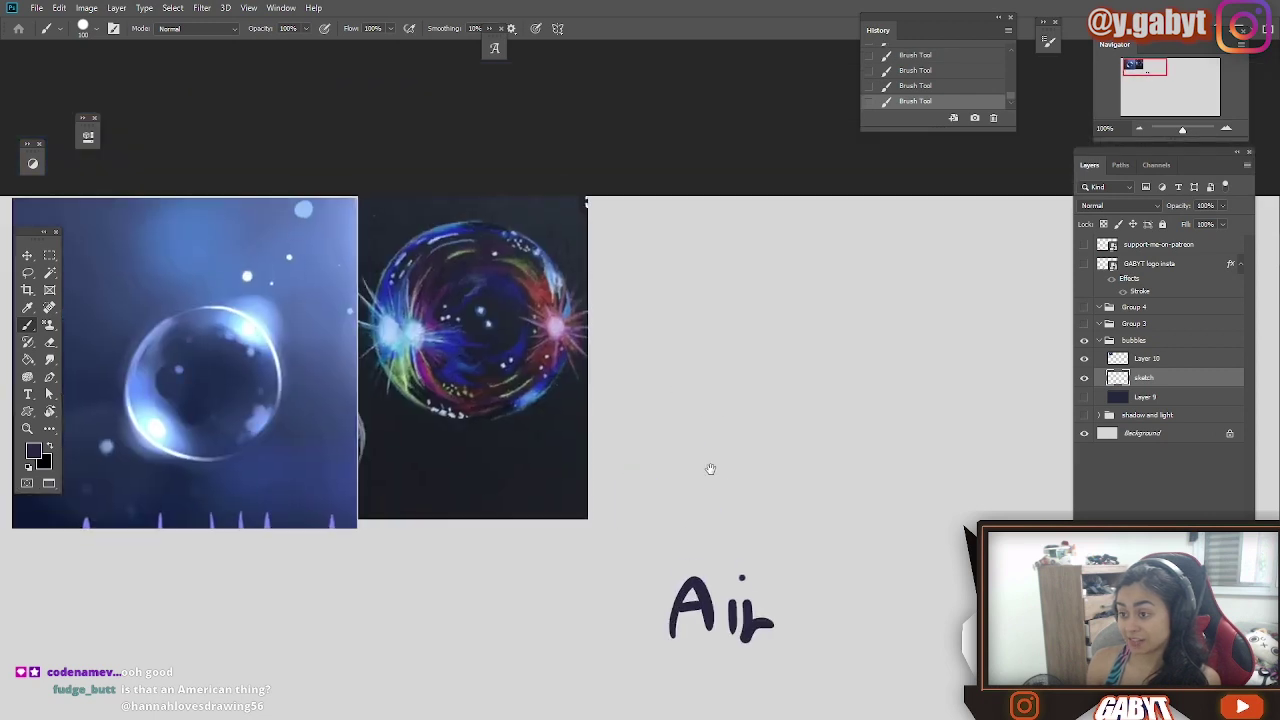
Step: Draw a large circle below the two bubble reference images and write "Air" inside it
scroll(669, 349, "down", 3)
mouse_move(580, 535)
left_mouse_down()
mouse_move(583, 473)
mouse_move(373, 413)
mouse_move(411, 612)
mouse_move(574, 546)
mouse_move(583, 483)
left_mouse_up()
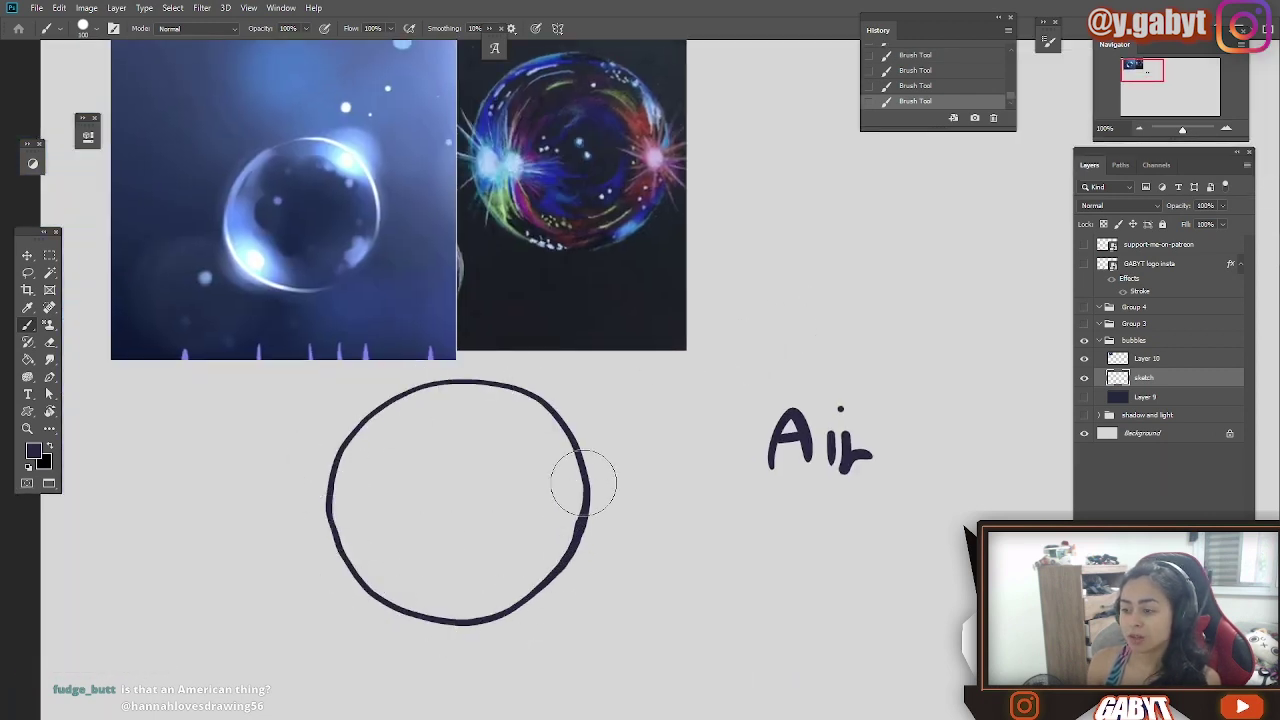
mouse_move(408, 538)
left_mouse_down()
mouse_move(468, 530)
mouse_move(472, 502)
left_mouse_up()
left_click_drag(488, 495, 490, 528)
left_click_drag(504, 500, 536, 518)
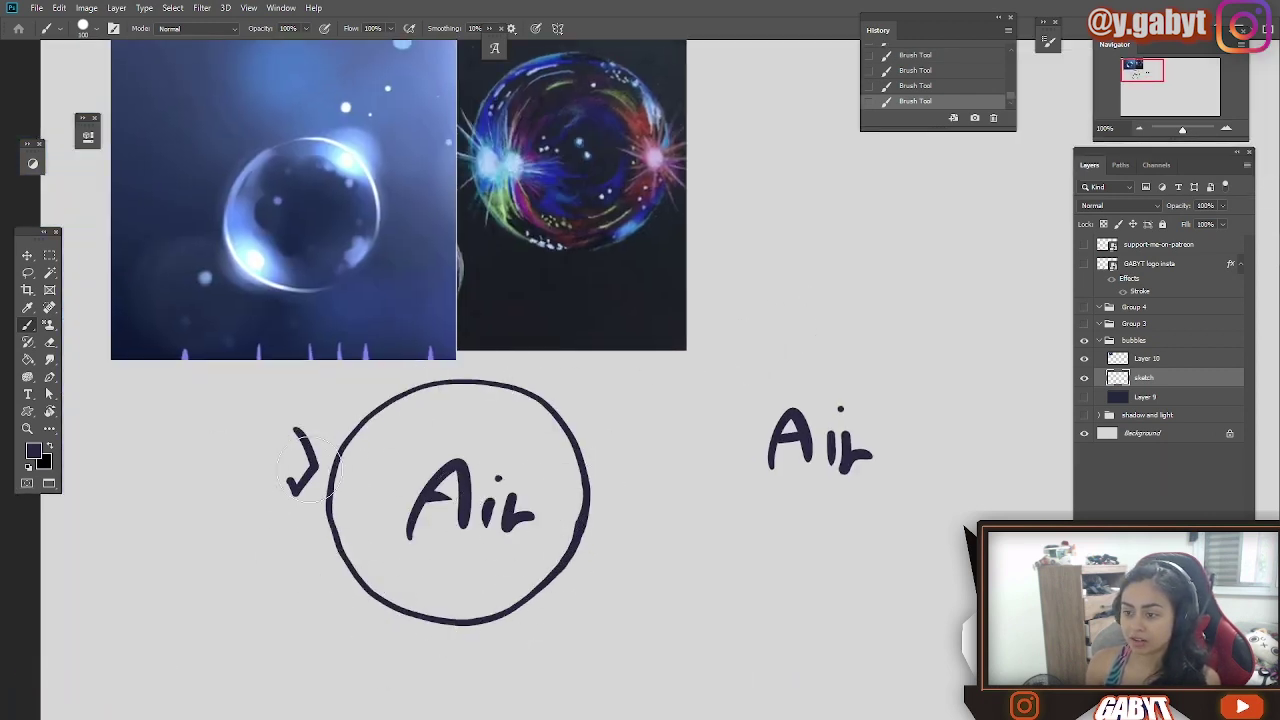
Step: Draw an arrow pointing at the circle's left edge and label it "Water"
left_click_drag(314, 462, 228, 438)
left_click_drag(107, 388, 145, 381)
left_click_drag(208, 425, 233, 438)
left_click_drag(241, 408, 272, 410)
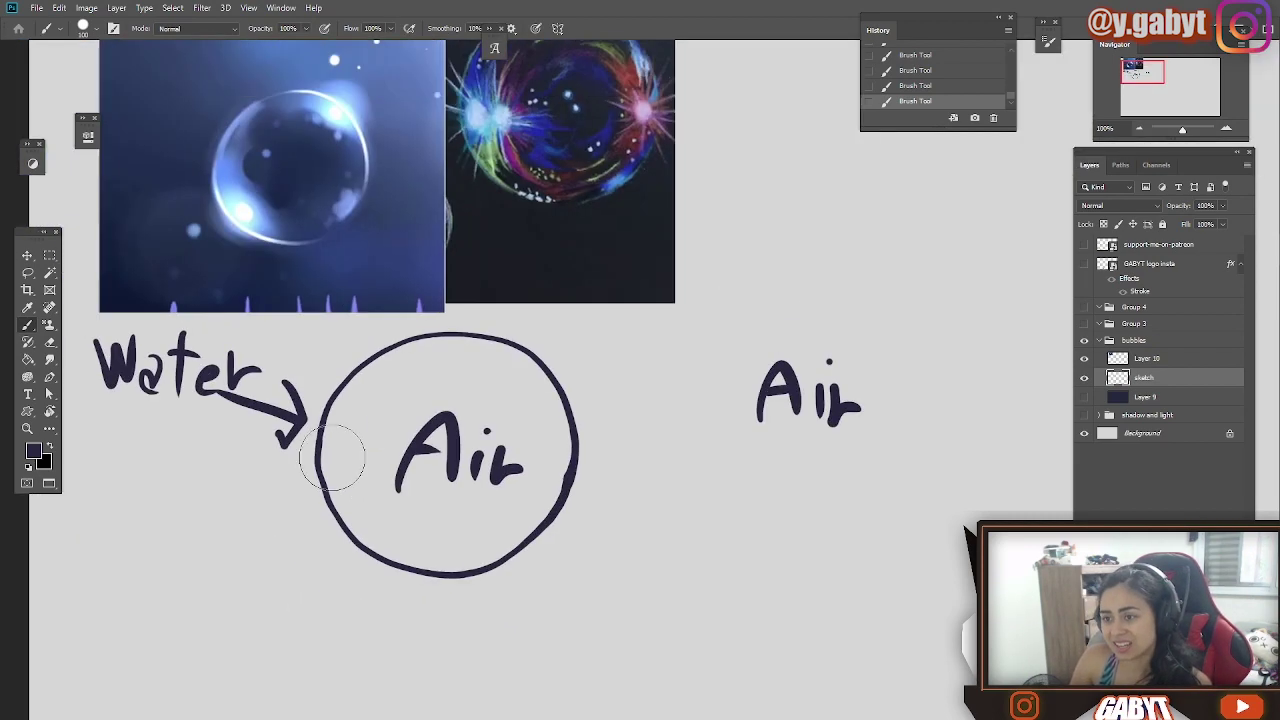
Step: Add an inner contour line along the left and lower edge of the circle to show the bubble's water layer
mouse_move(338, 392)
left_mouse_down()
mouse_move(331, 505)
mouse_move(352, 525)
left_mouse_up()
left_click_drag(537, 525, 553, 395)
key("ctrl+z")
scroll(560, 350, "up", 2)
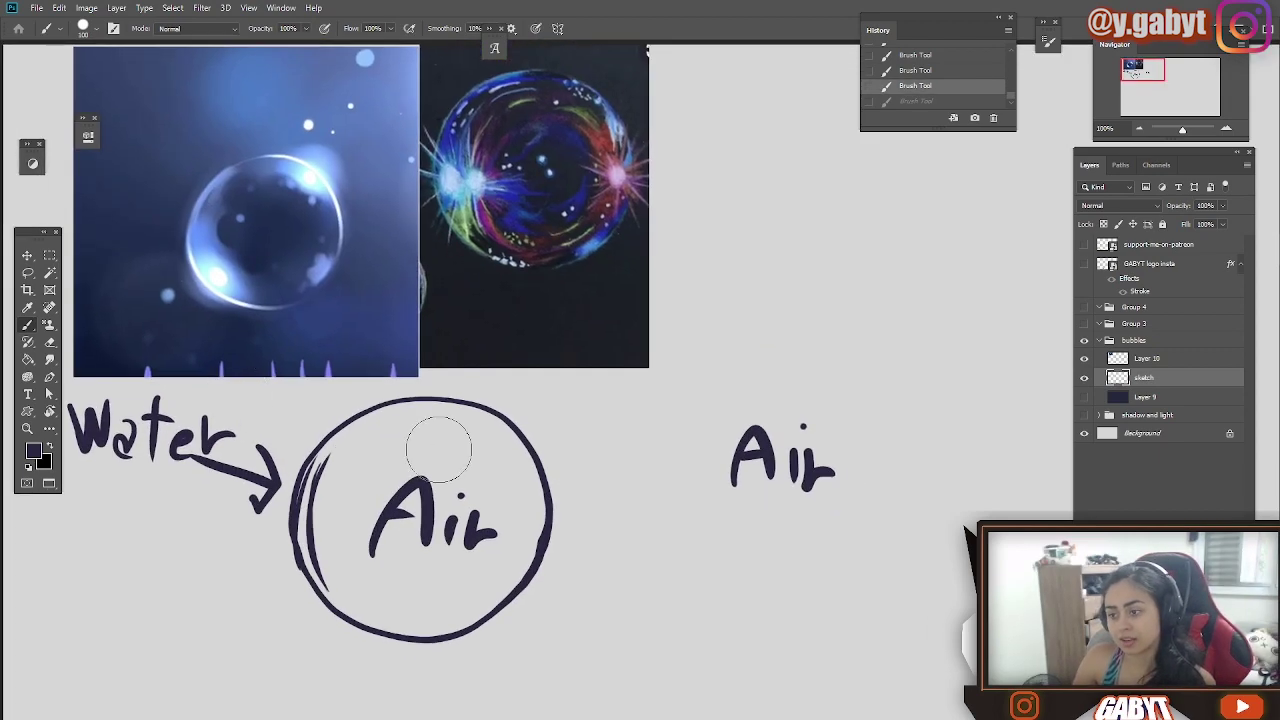
left_click(508, 408)
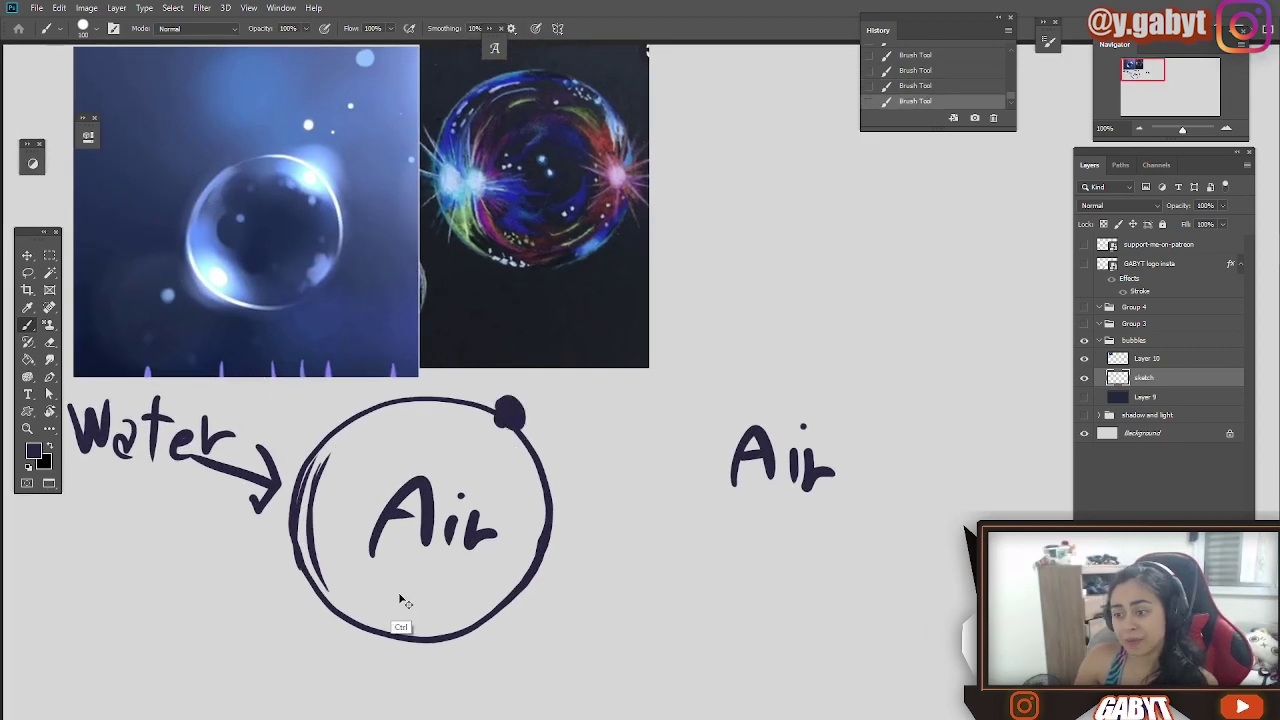
key("ctrl+z")
scroll(328, 490, "down", 3)
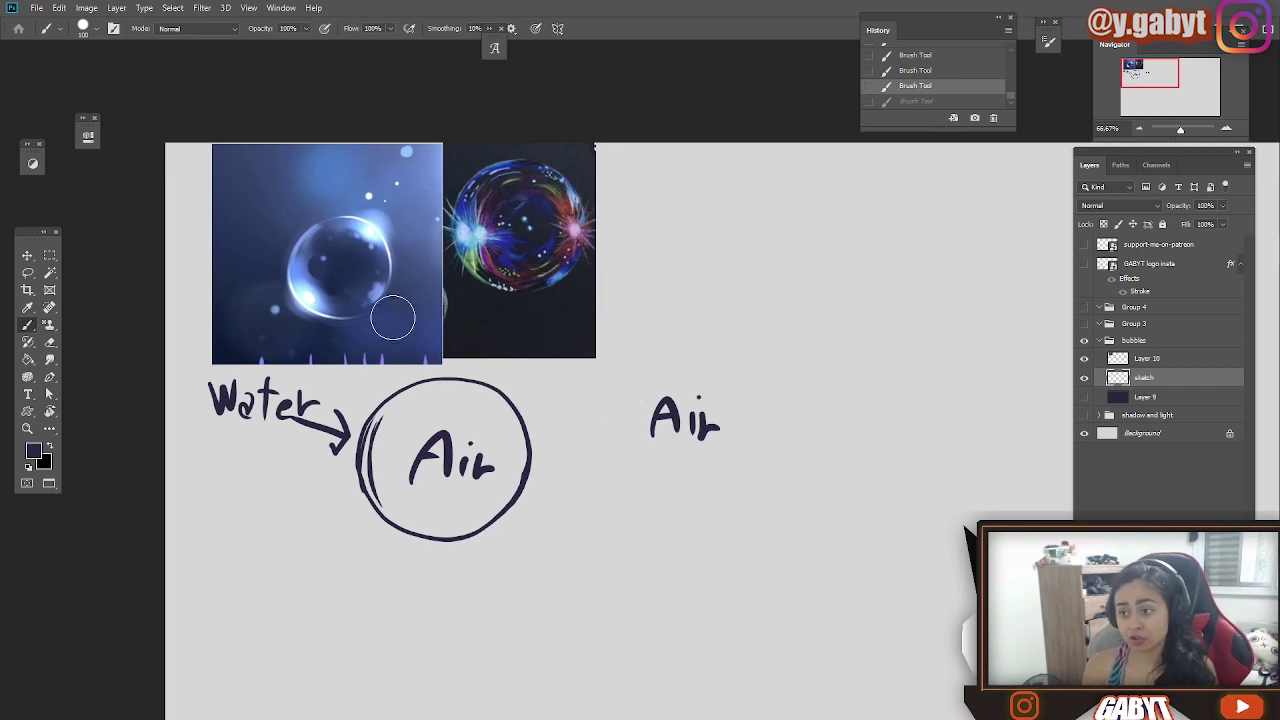
left_click_drag(398, 490, 455, 528)
Step: Draw a second, empty circle below and slightly right of the labelled Air circle
scroll(466, 463, "down", 3)
left_click_drag(478, 402, 508, 446)
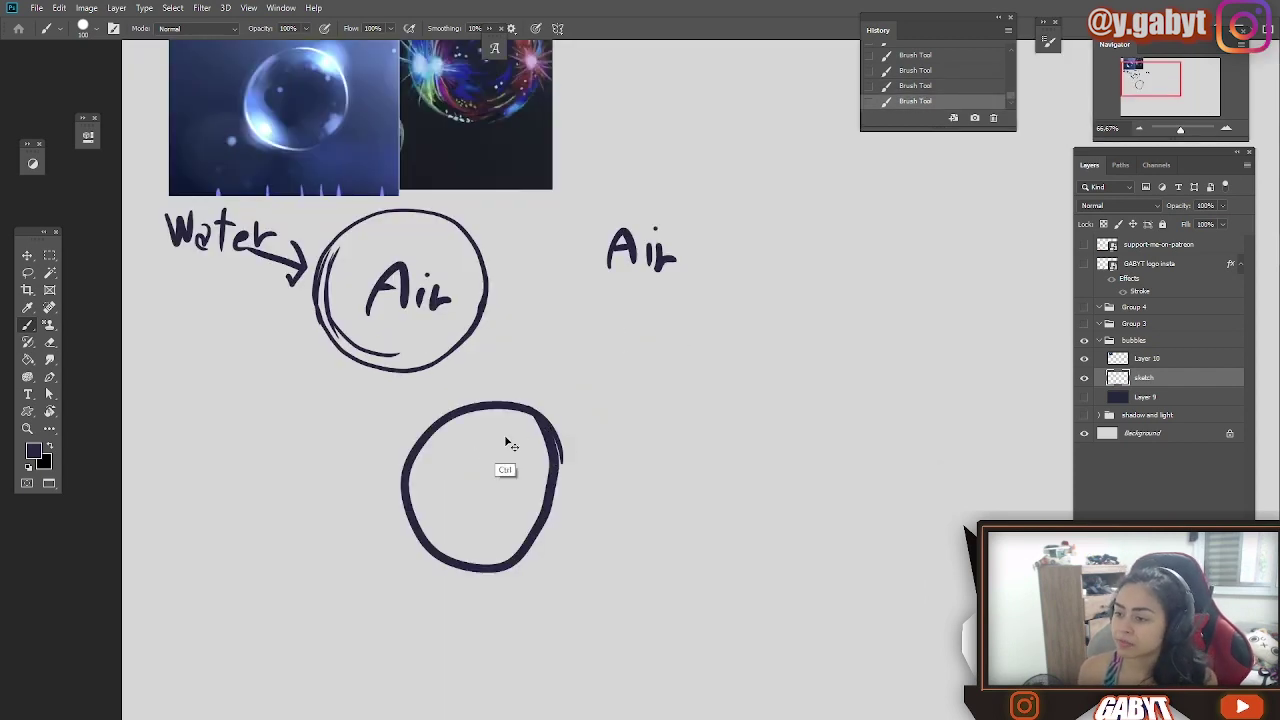
key("ctrl+z")
left_click_drag(504, 392, 555, 405)
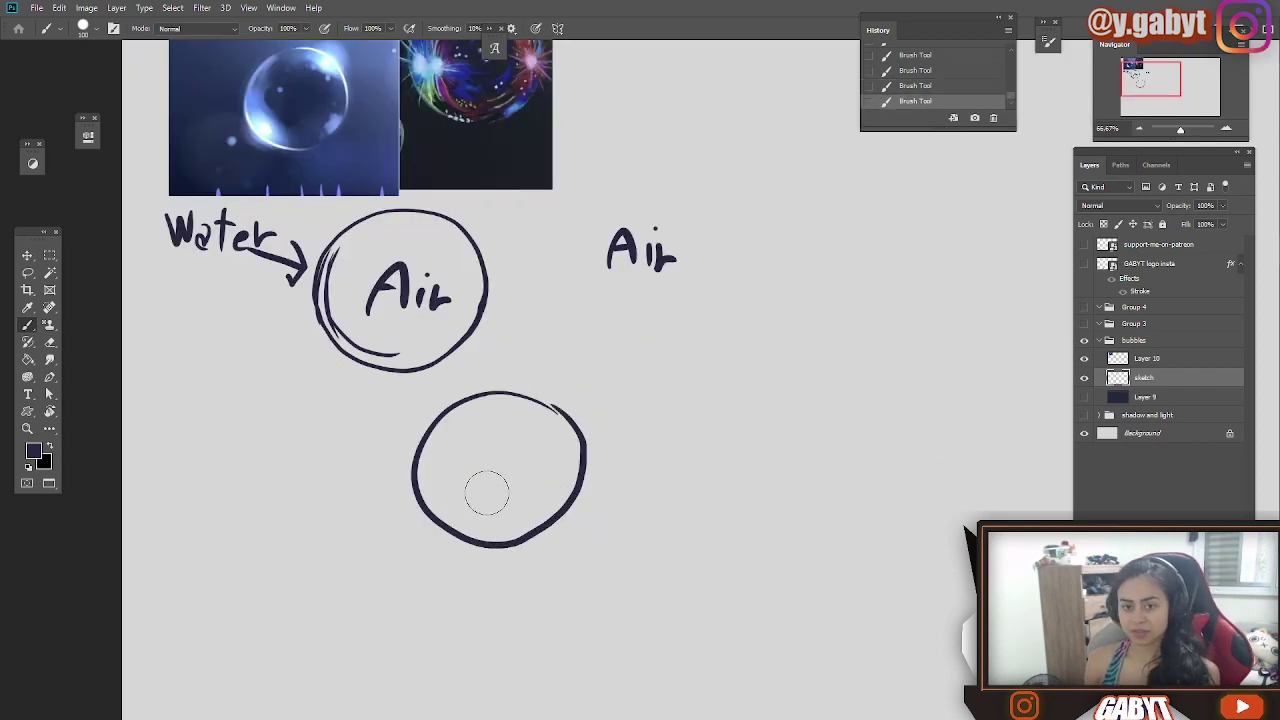
Step: Try a diagonal ray across the second circle, with one stroke entering at lower left and another leaving at upper right
key("f")
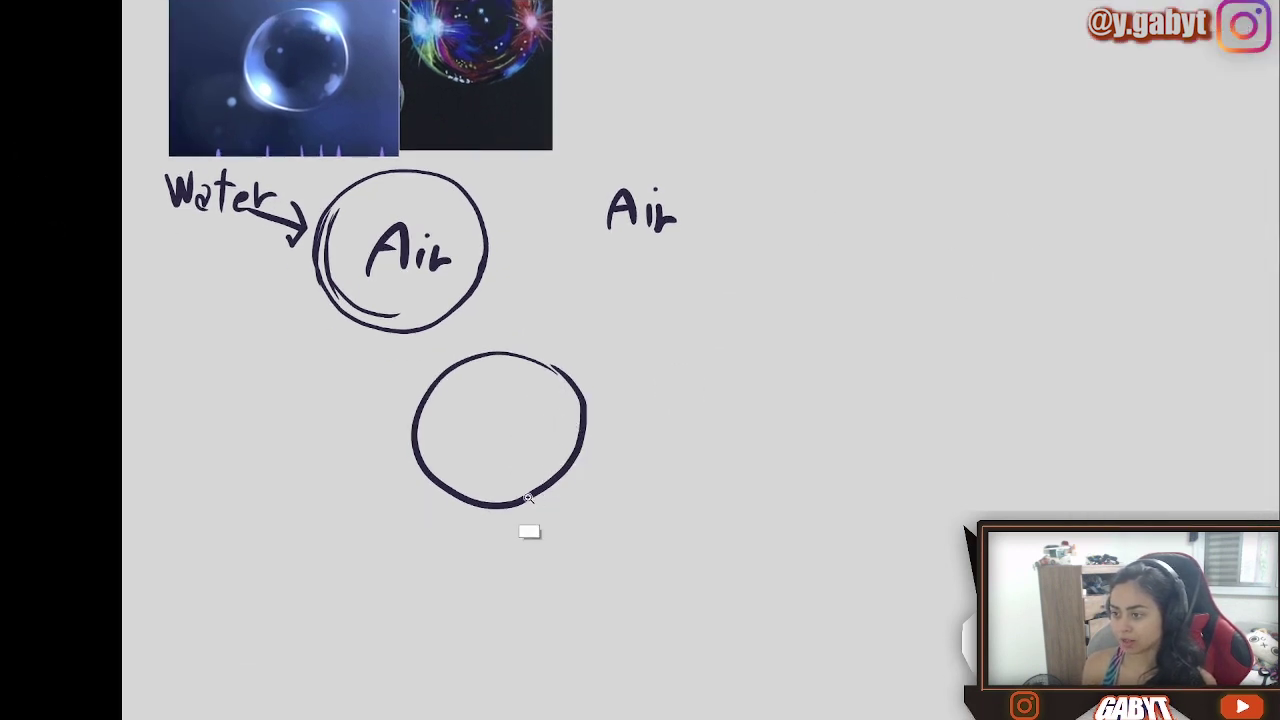
scroll(528, 497, "up", 5)
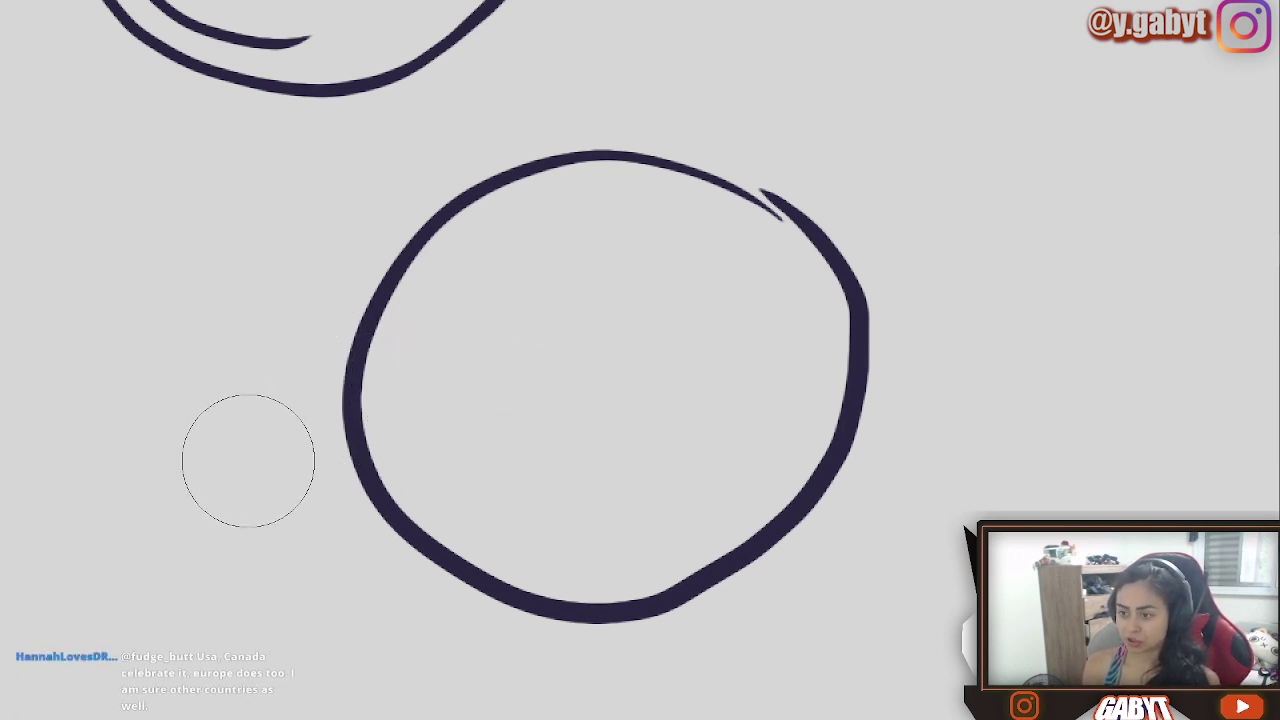
left_click_drag(318, 672, 565, 425)
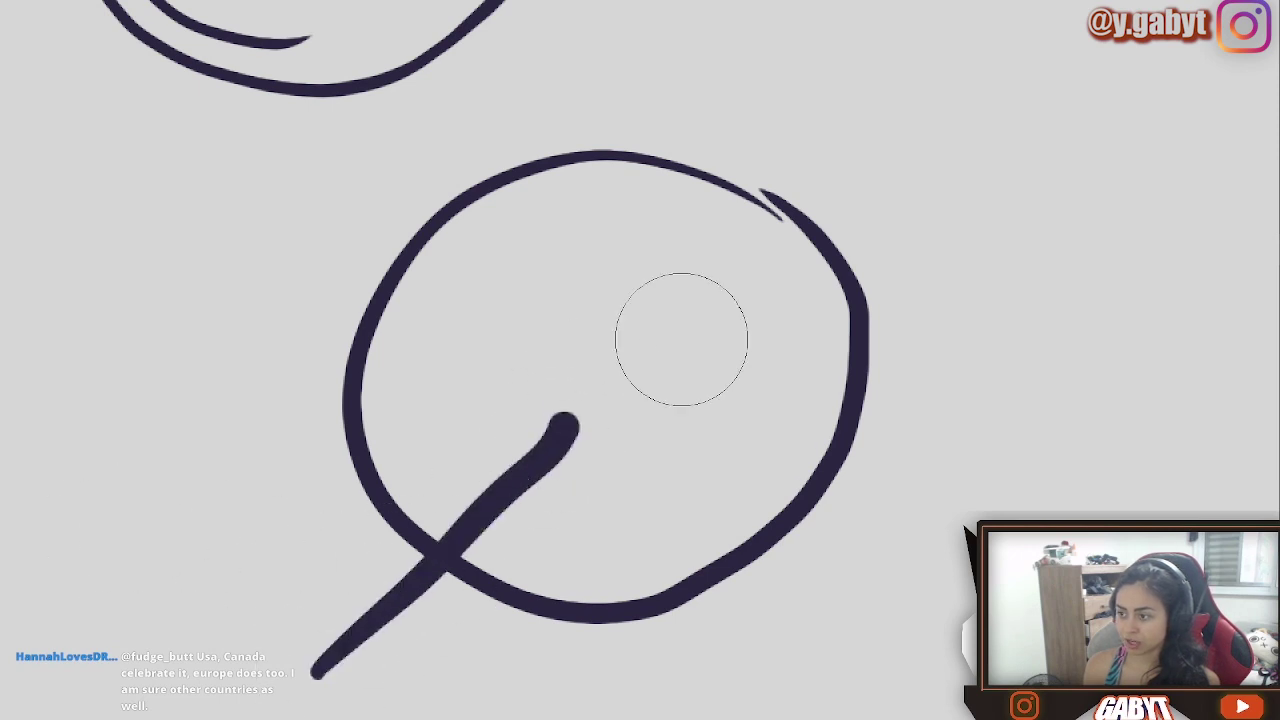
left_click_drag(791, 180, 890, 90)
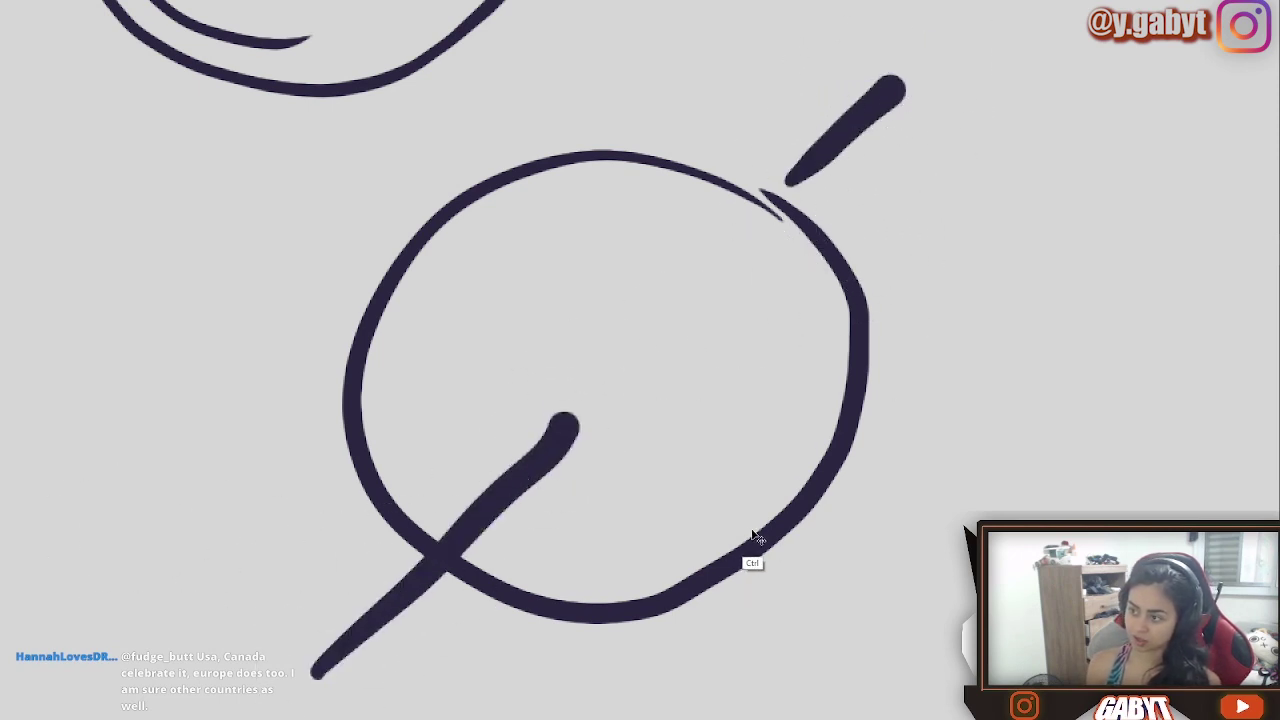
key("ctrl+z")
key("ctrl+z")
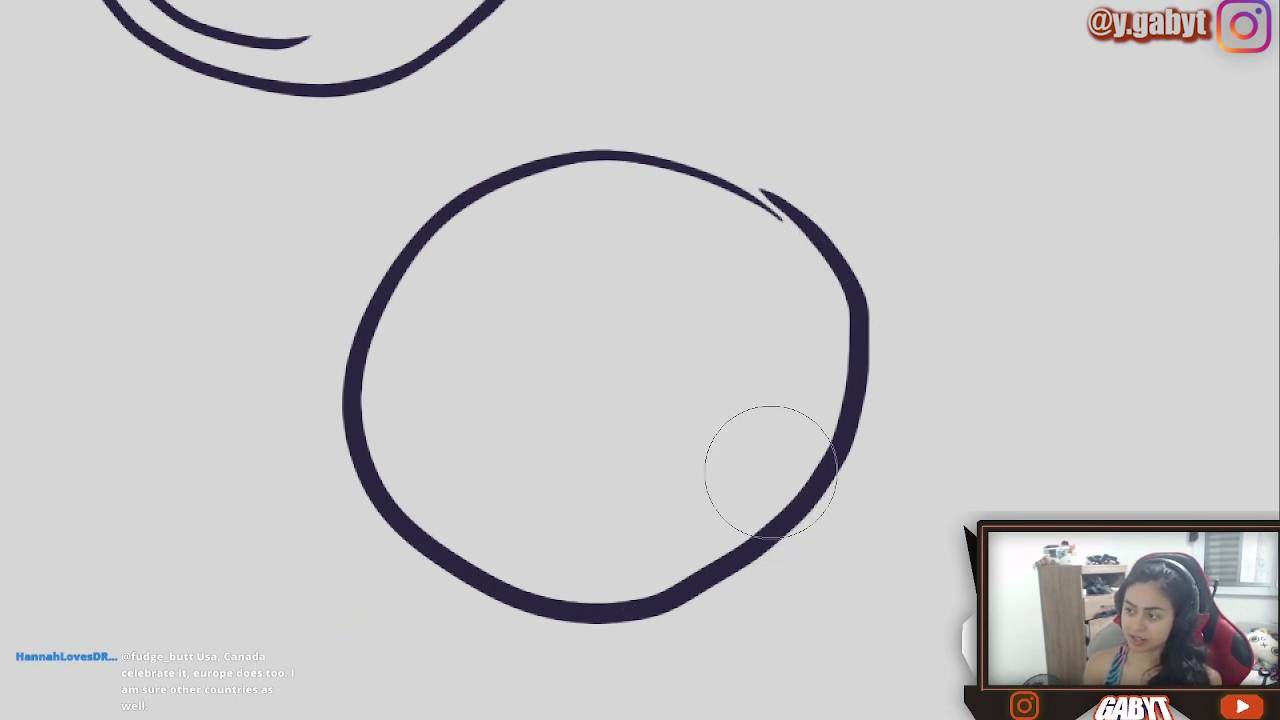
Step: Paint a dumbbell-shaped mark in the second circle's centre and a thick stroke running from its lower right outward past the edge
mouse_move(571, 410)
left_mouse_down()
mouse_move(554, 379)
mouse_move(556, 436)
mouse_move(538, 403)
mouse_move(563, 414)
mouse_move(679, 342)
left_mouse_up()
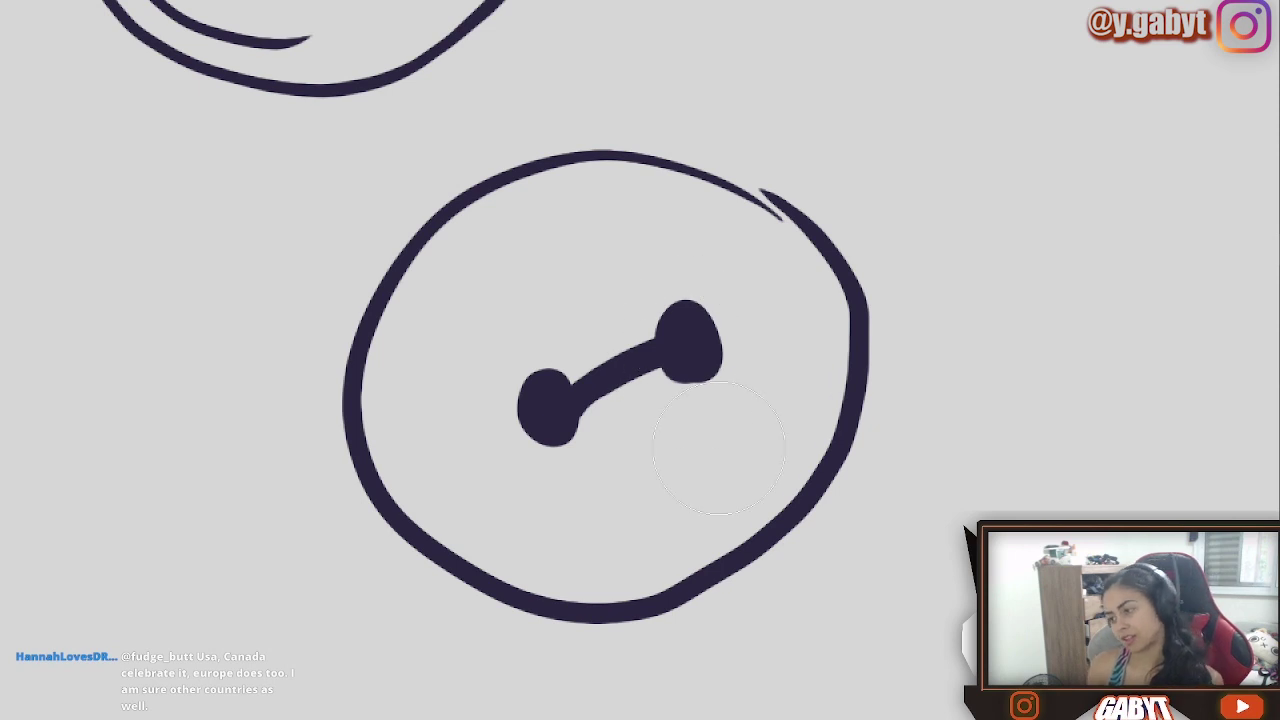
left_click_drag(652, 586, 737, 456)
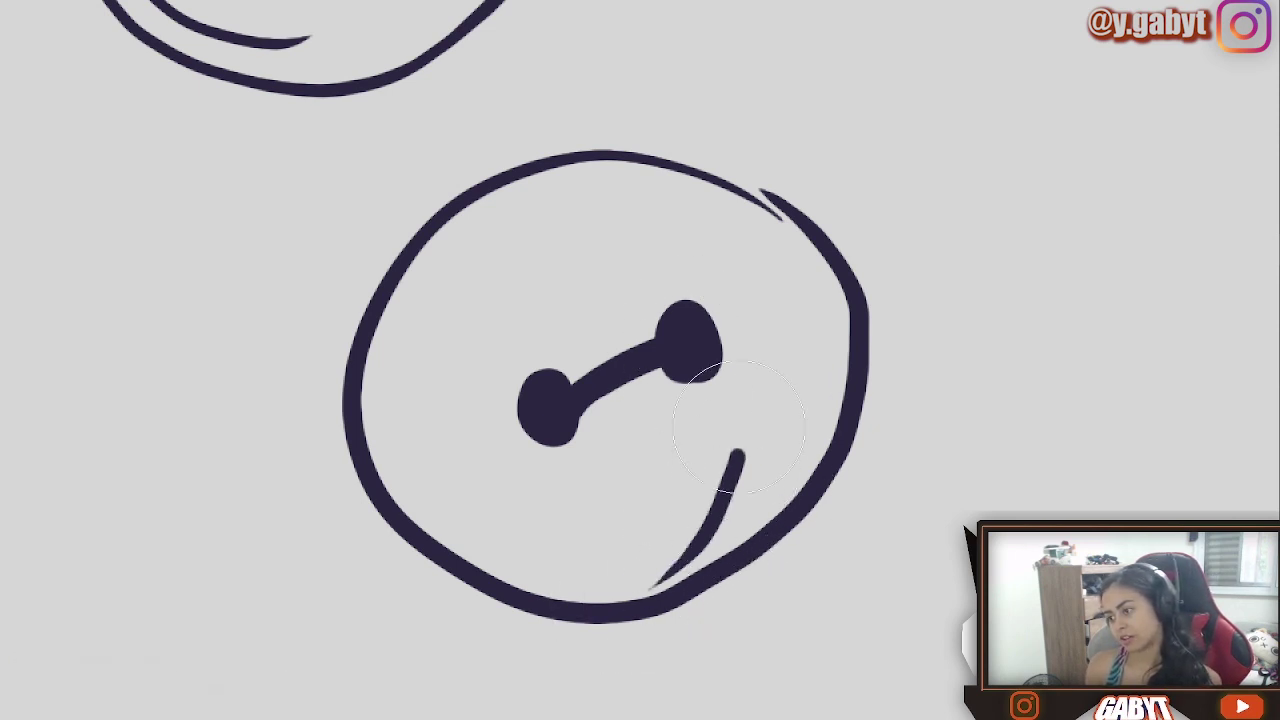
key("ctrl+z")
mouse_move(588, 532)
left_mouse_down()
mouse_move(724, 484)
mouse_move(776, 444)
mouse_move(827, 340)
left_mouse_up()
key("ctrl+z")
mouse_move(632, 518)
left_mouse_down()
mouse_move(824, 409)
mouse_move(846, 363)
mouse_move(657, 487)
mouse_move(820, 426)
mouse_move(733, 491)
mouse_move(842, 340)
mouse_move(776, 469)
mouse_move(669, 507)
mouse_move(779, 437)
mouse_move(765, 436)
mouse_move(848, 331)
mouse_move(858, 292)
mouse_move(1078, 152)
left_mouse_up()
key("ctrl+z")
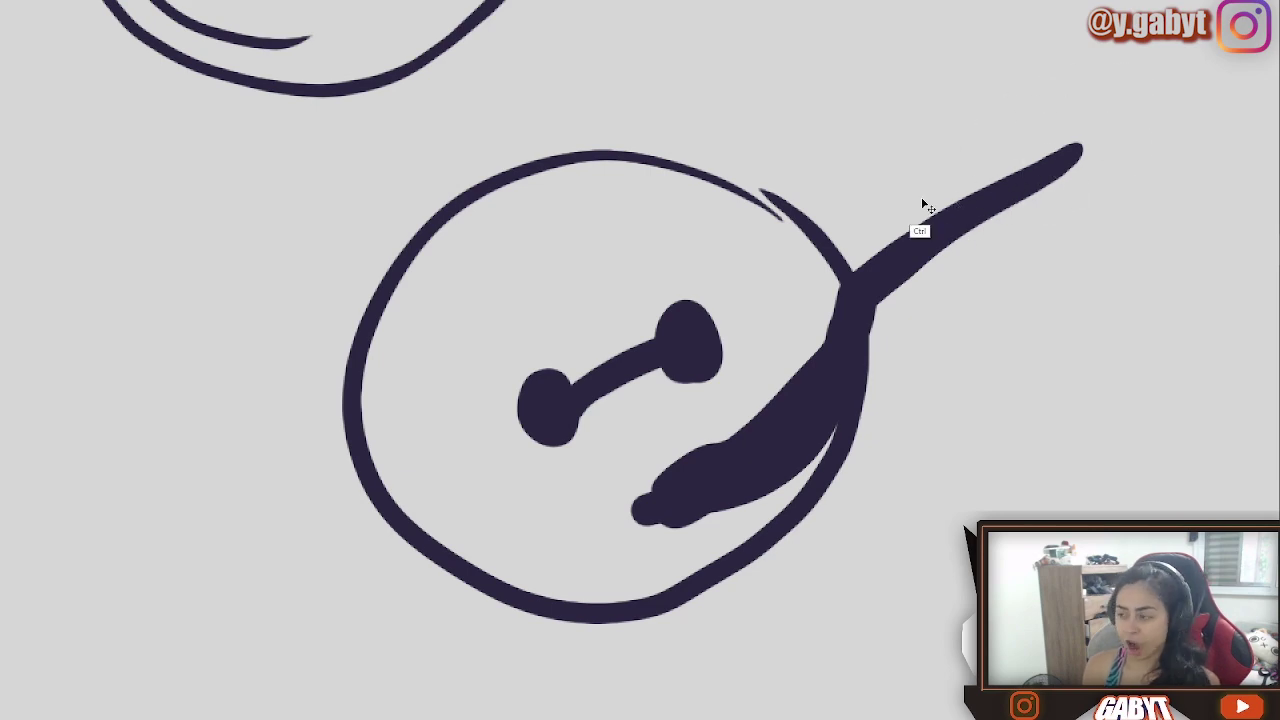
Step: Compare the sketched circles with the light spots in the two bubble reference images
scroll(825, 215, "left", 3)
scroll(750, 350, "up", 10)
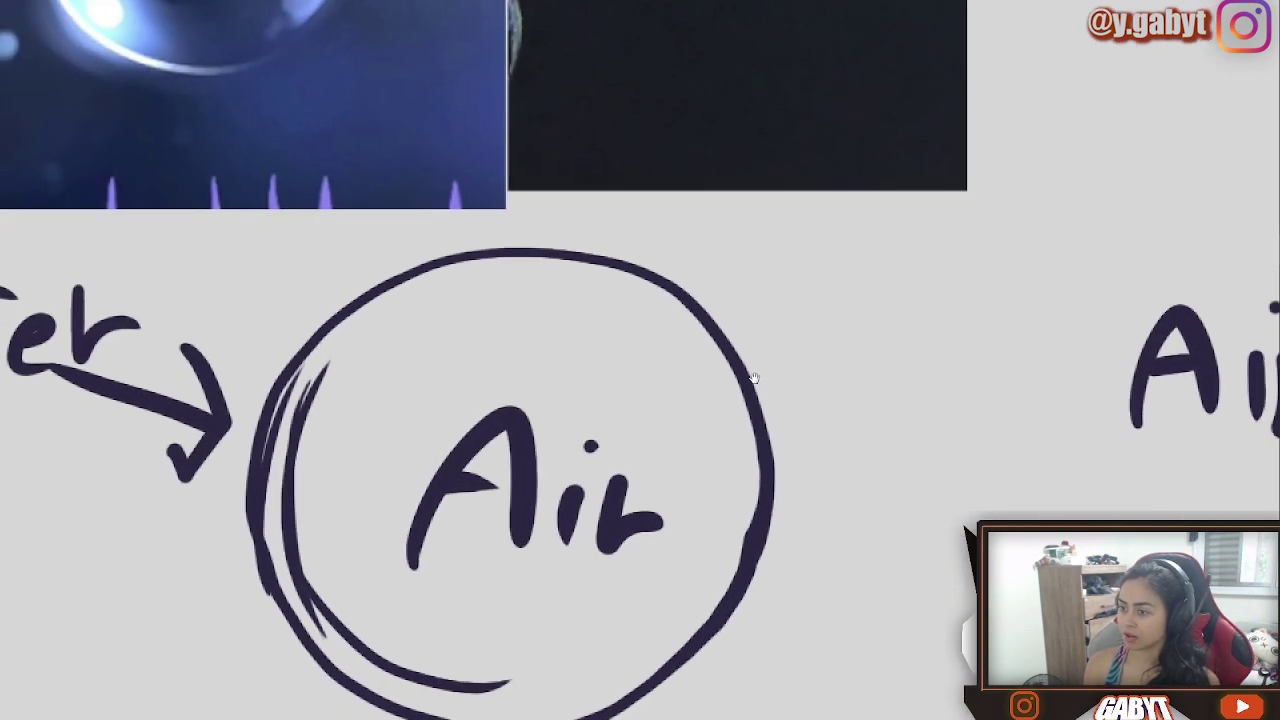
scroll(783, 455, "up", 4)
scroll(783, 455, "left", 2)
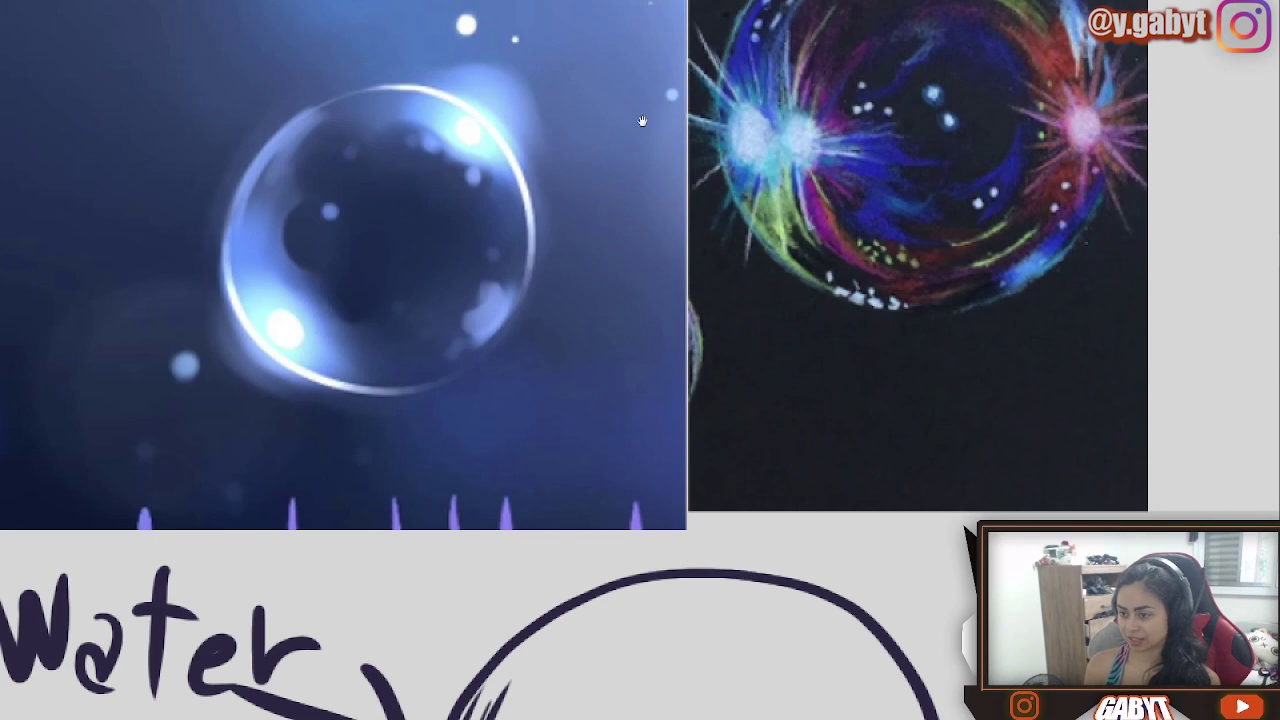
scroll(389, 443, "down", 12)
scroll(389, 443, "right", 8)
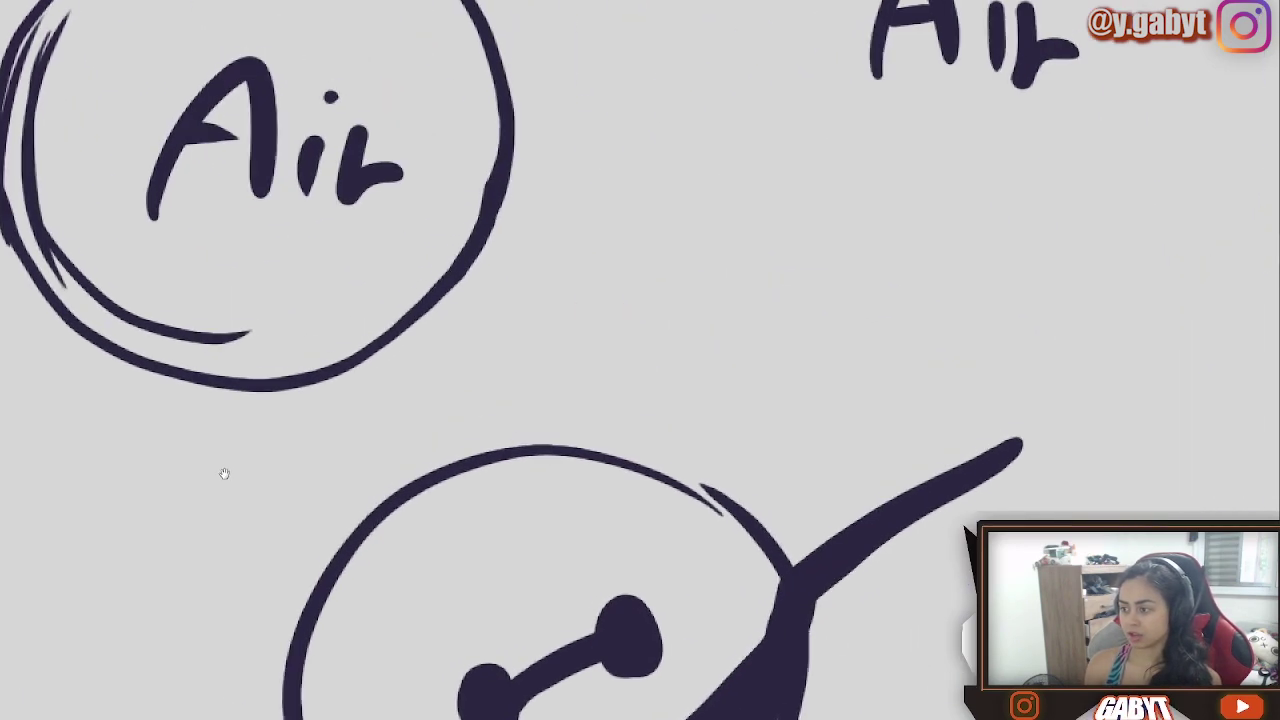
scroll(402, 273, "down", 6)
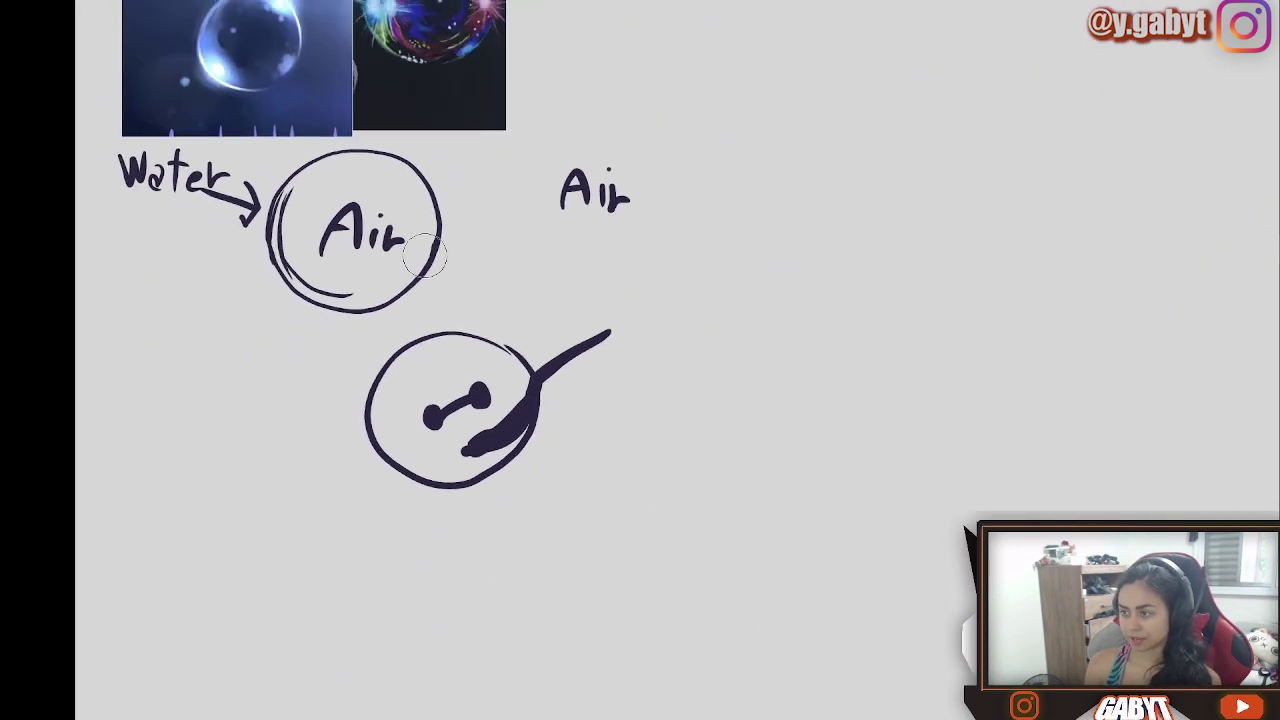
Step: Erase everything drawn on the sketch layer, keeping the bubble reference images
scroll(420, 300, "up", 2)
scroll(420, 300, "left", 2)
left_click_drag(720, 330, 745, 335)
key("Delete")
key("ctrl+a")
key("Delete")
Step: Draw a smiling sun surrounded by short rays beside the colourful bubble reference image
scroll(486, 314, "up", 3)
scroll(486, 314, "right", 3)
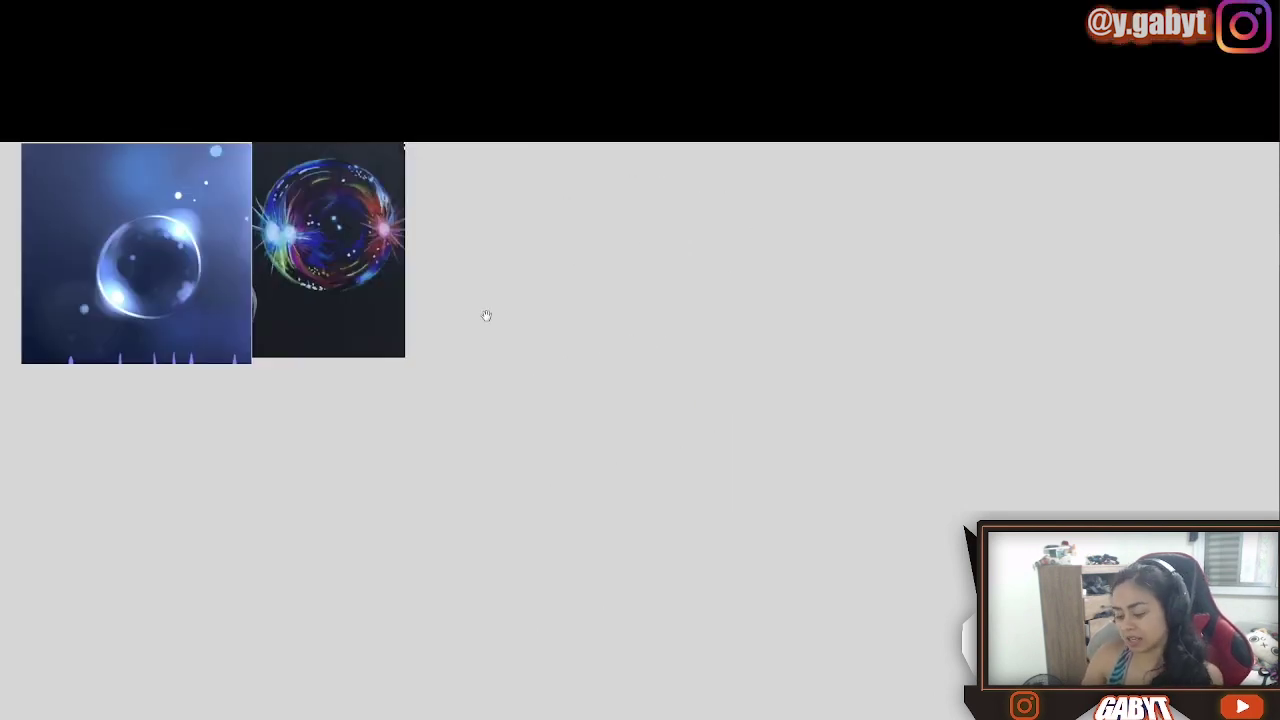
scroll(486, 314, "up", 6)
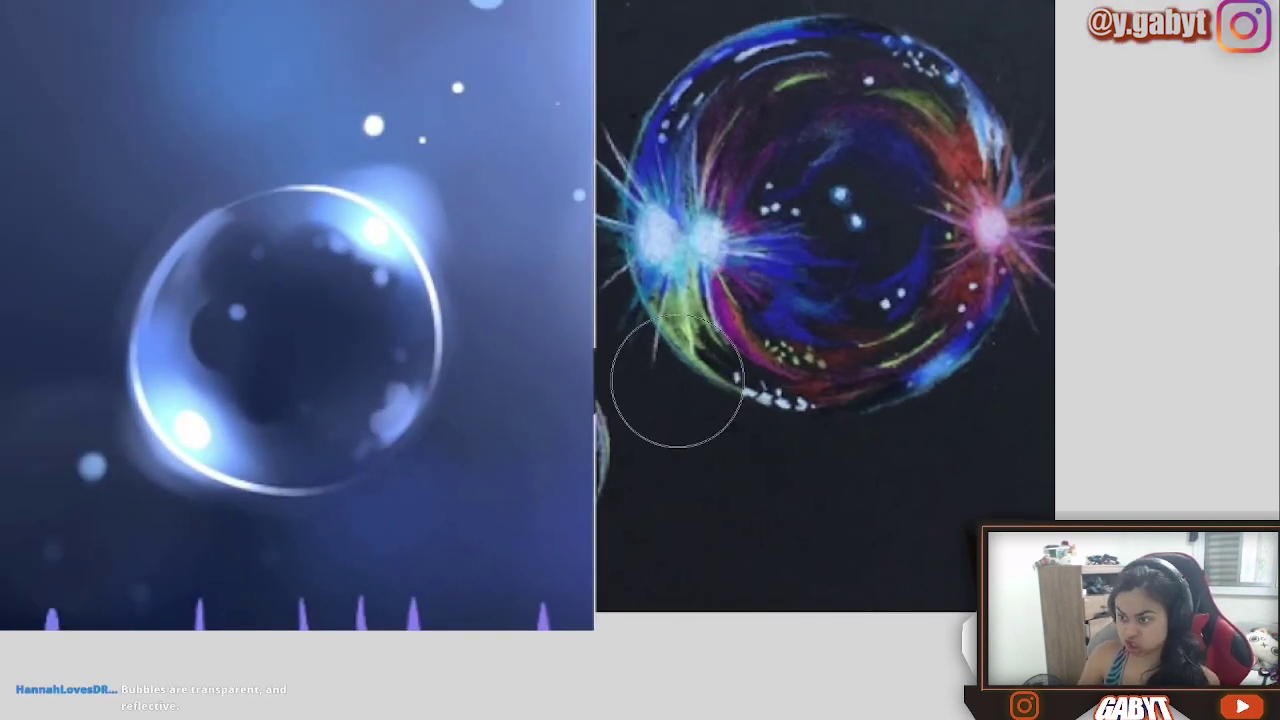
scroll(397, 262, "down", 3)
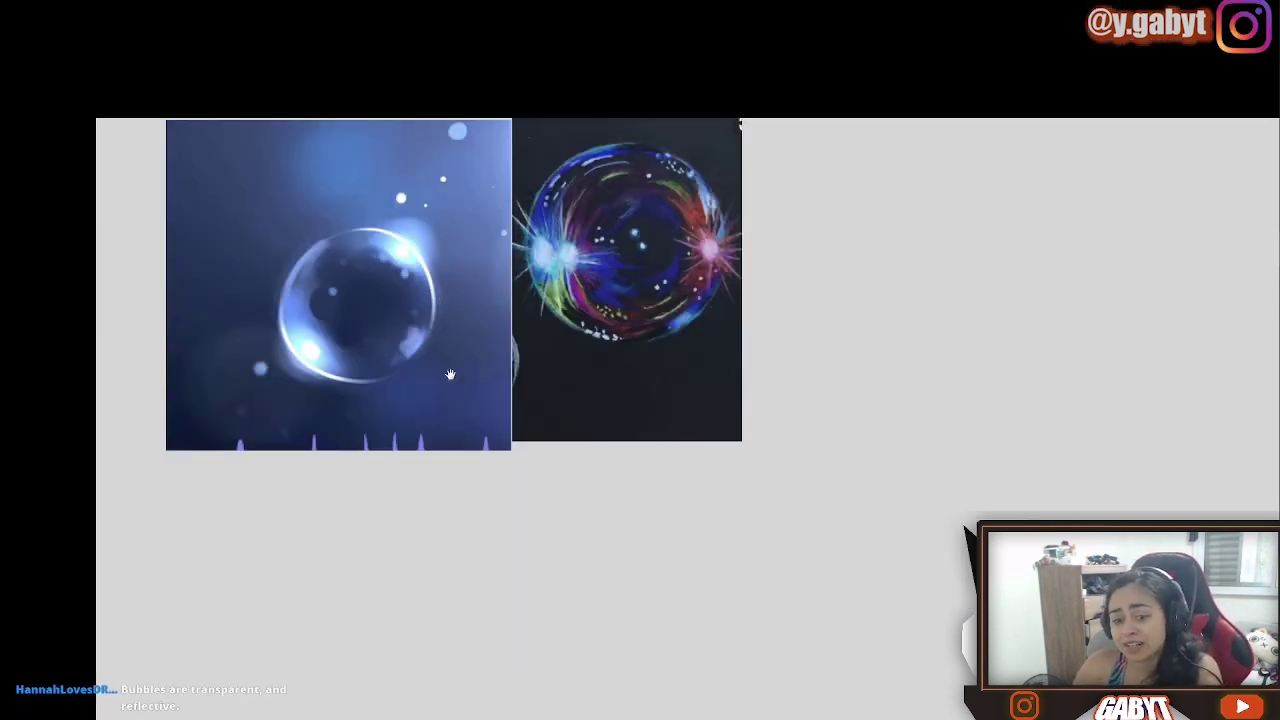
scroll(450, 374, "down", 3)
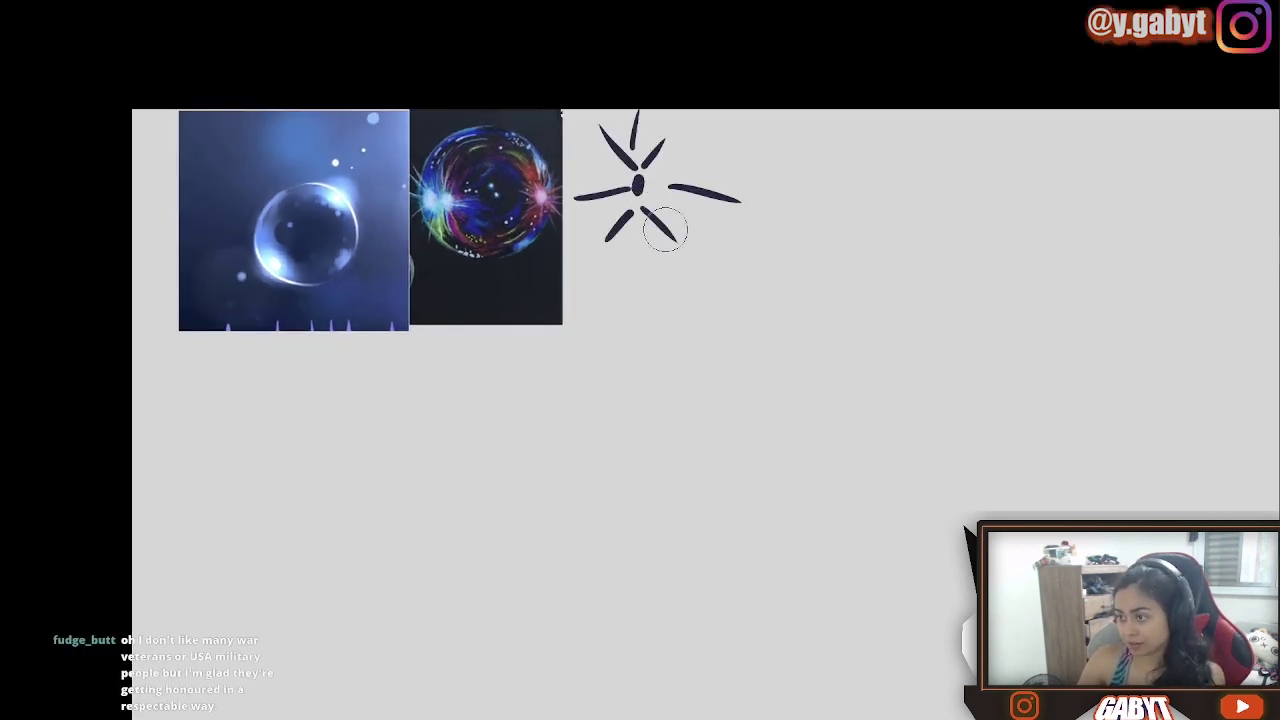
scroll(720, 215, "up", 2)
left_click_drag(690, 180, 734, 189)
mouse_move(560, 230)
left_mouse_down()
mouse_move(637, 146)
mouse_move(660, 155)
mouse_move(668, 98)
mouse_move(745, 60)
left_mouse_up()
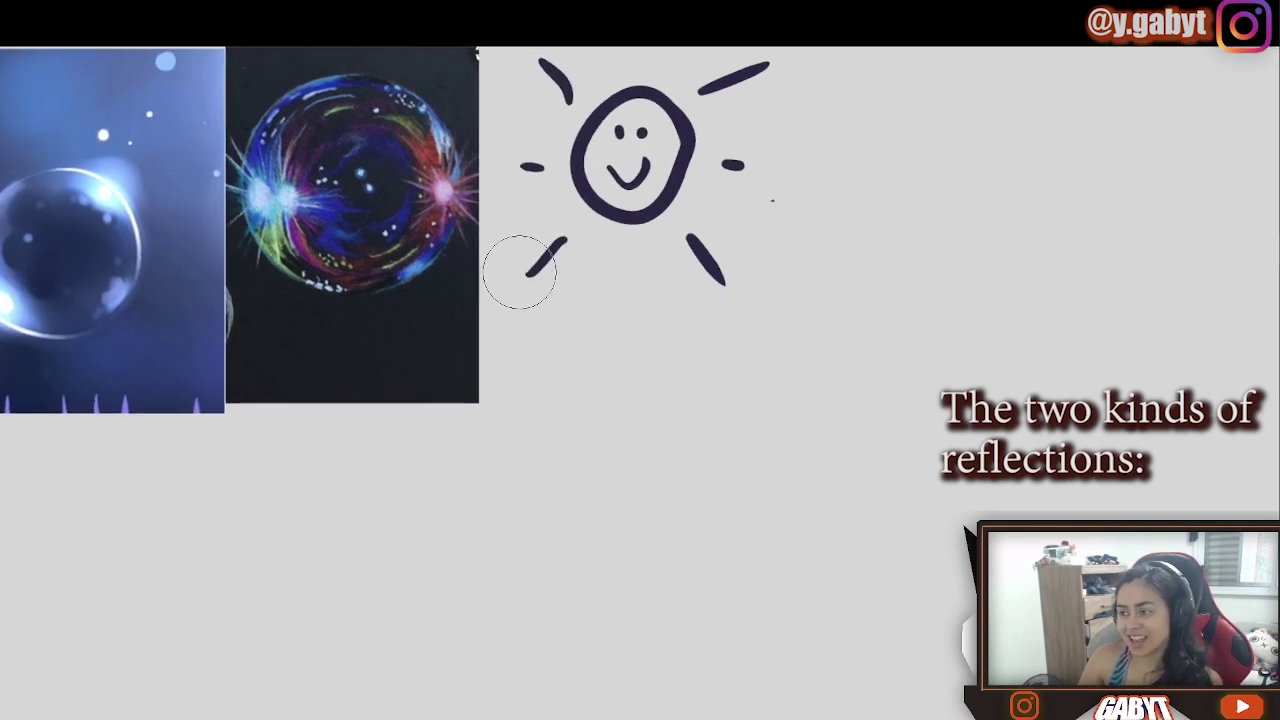
Step: Number the sun "1", then write "2" below it with a smiling round face without rays beside it
left_click_drag(822, 70, 838, 108)
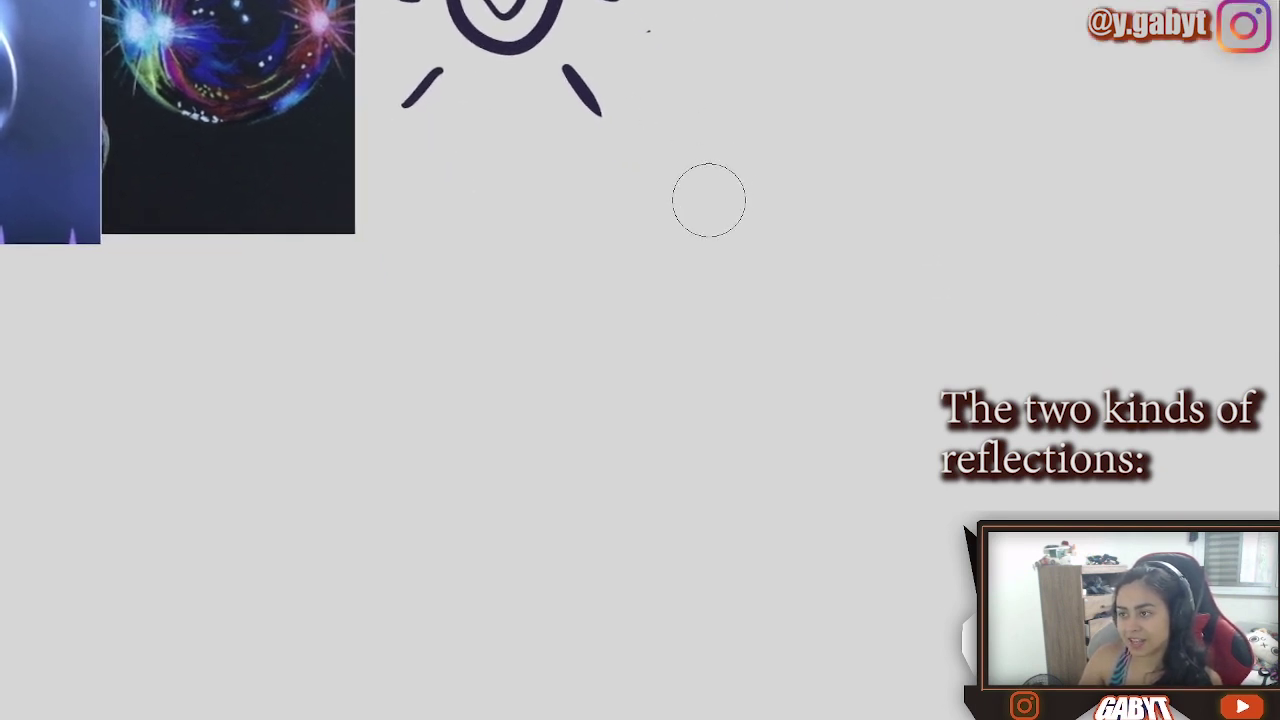
left_click_drag(697, 205, 730, 252)
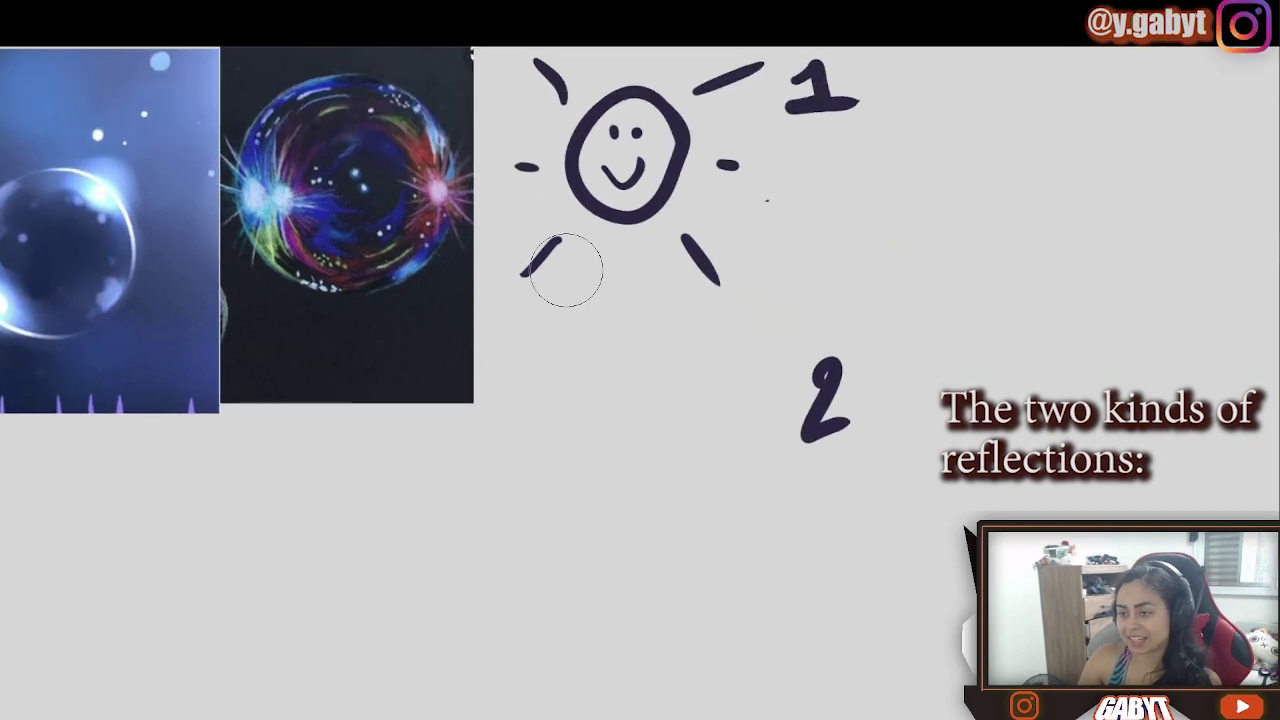
left_click_drag(648, 384, 667, 452)
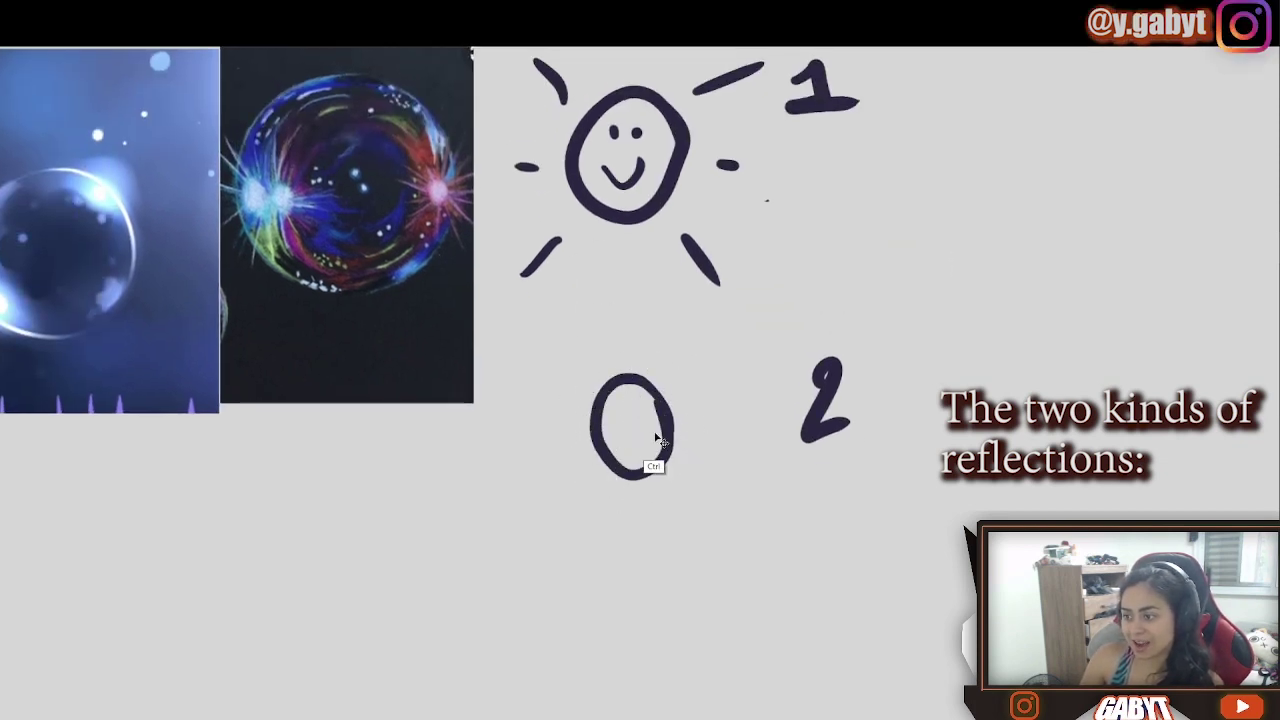
key("ctrl+z")
mouse_move(680, 394)
left_mouse_down()
mouse_move(580, 397)
mouse_move(627, 372)
left_mouse_up()
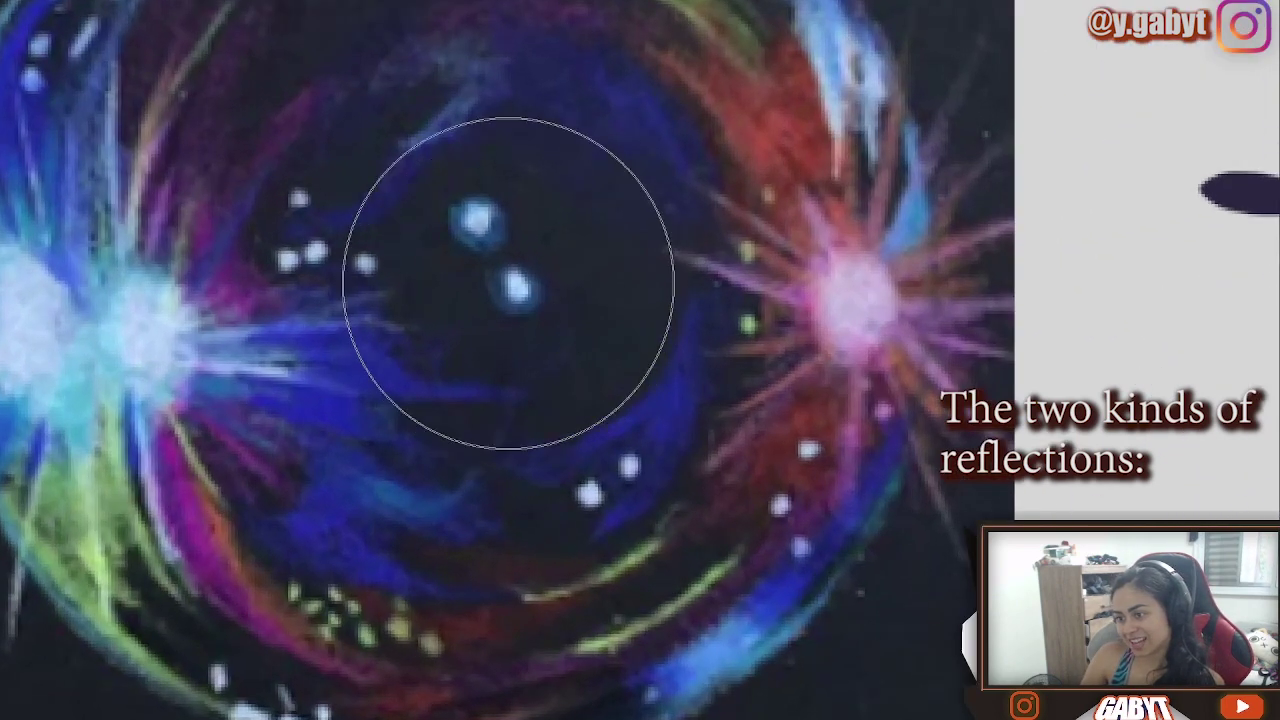
right_click(518, 318)
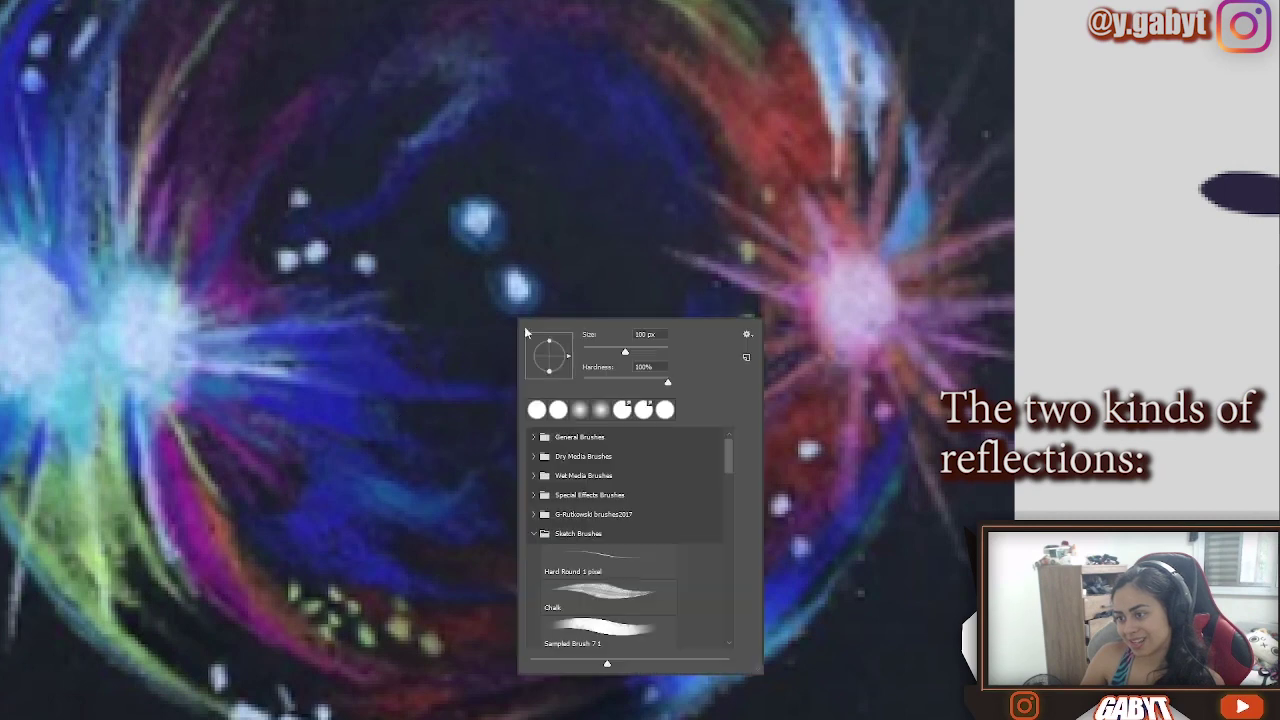
left_click(545, 230)
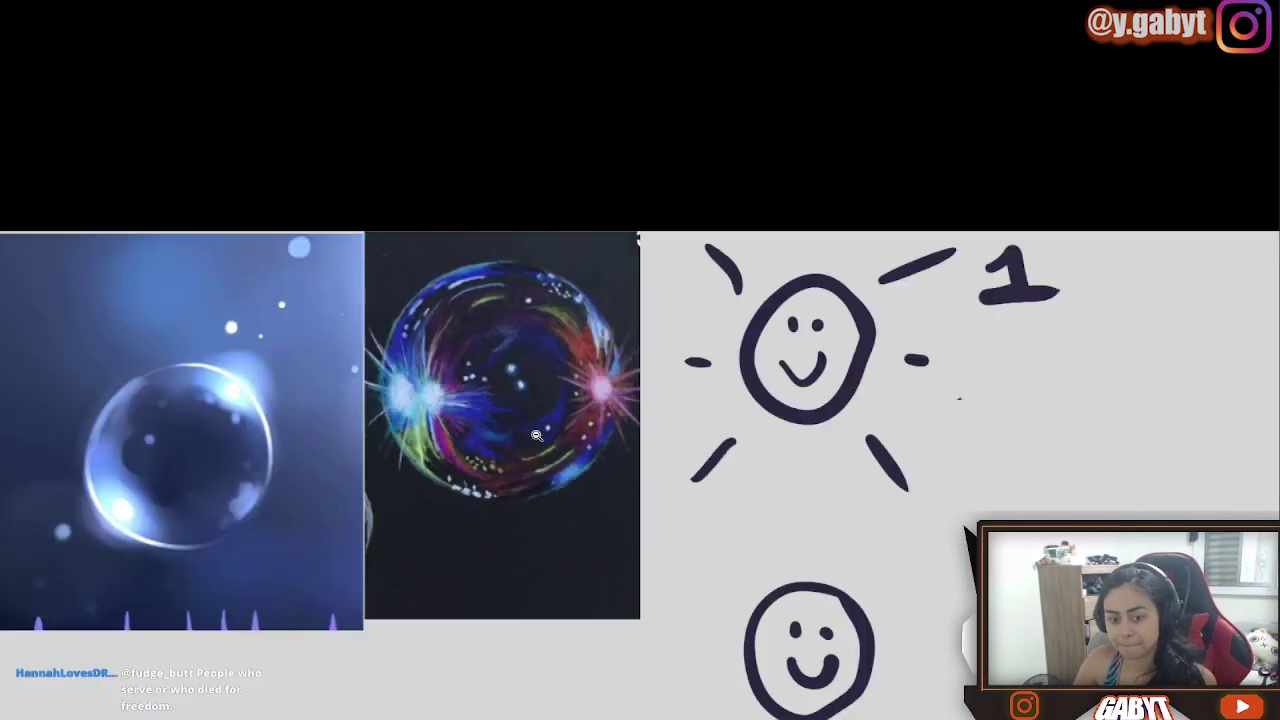
Step: Leave full-screen view and clear the two numbered face sketches from the sketch layer
key("f")
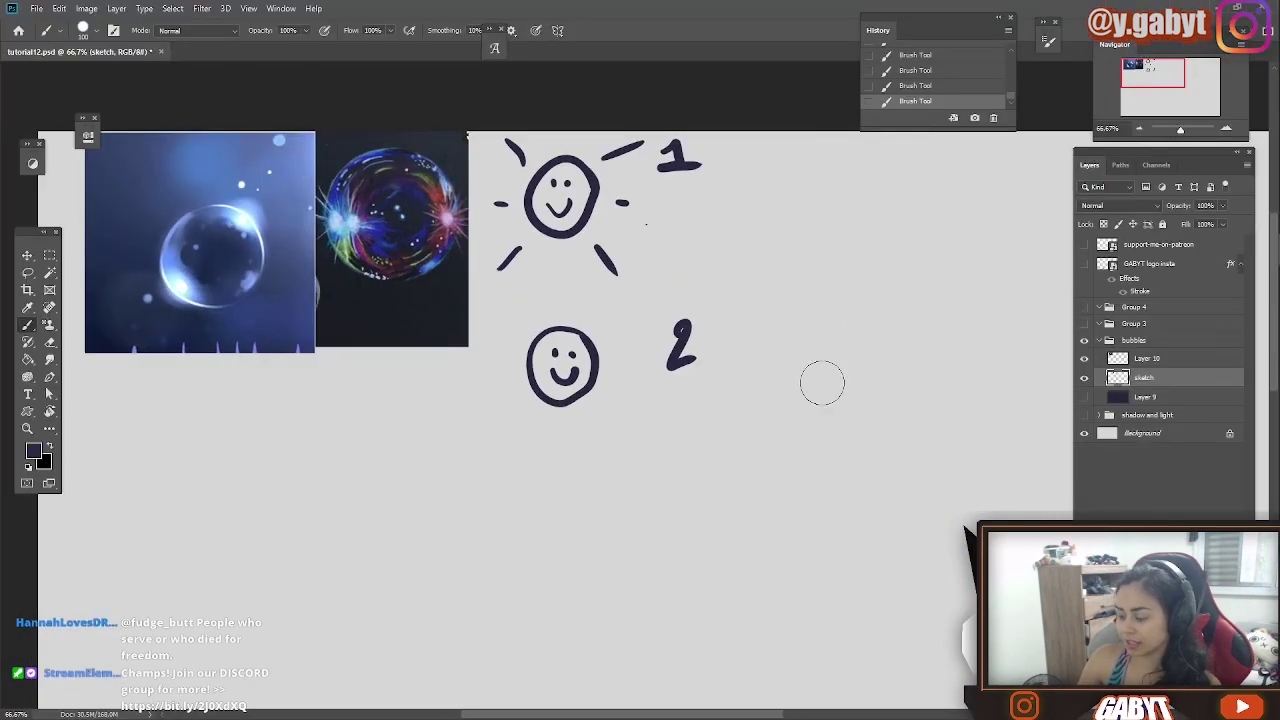
key("Delete")
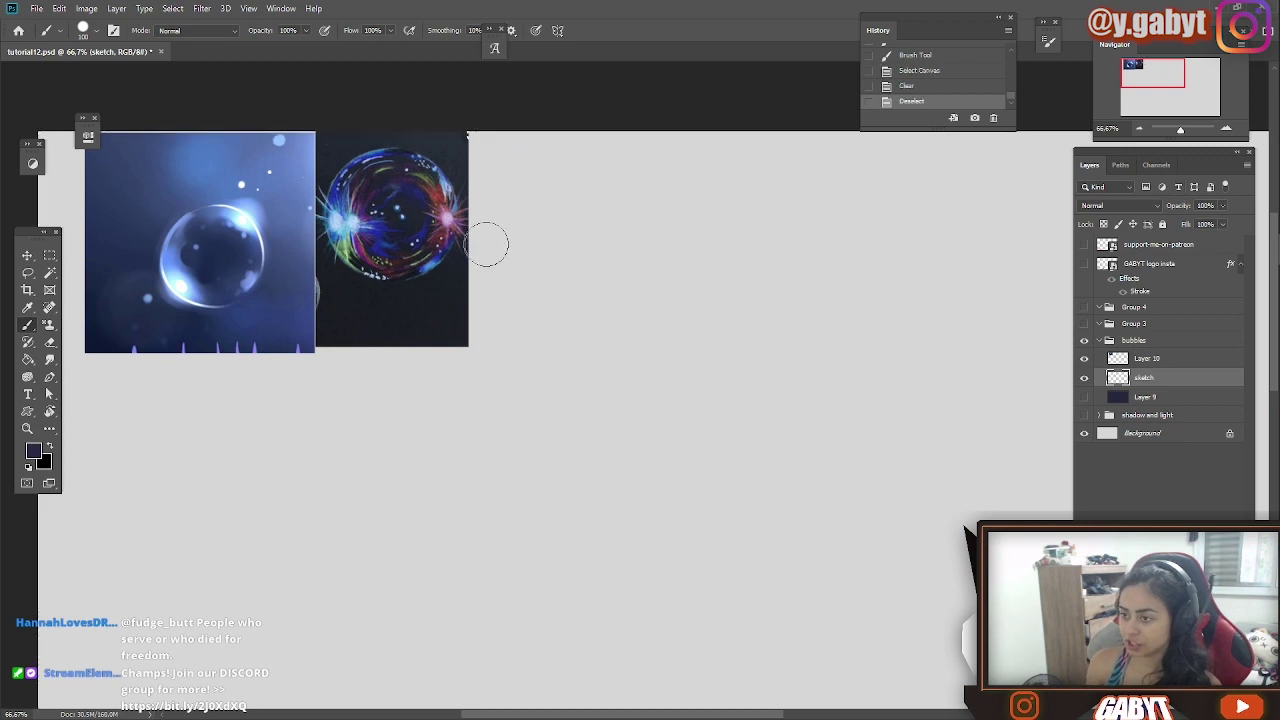
key("f")
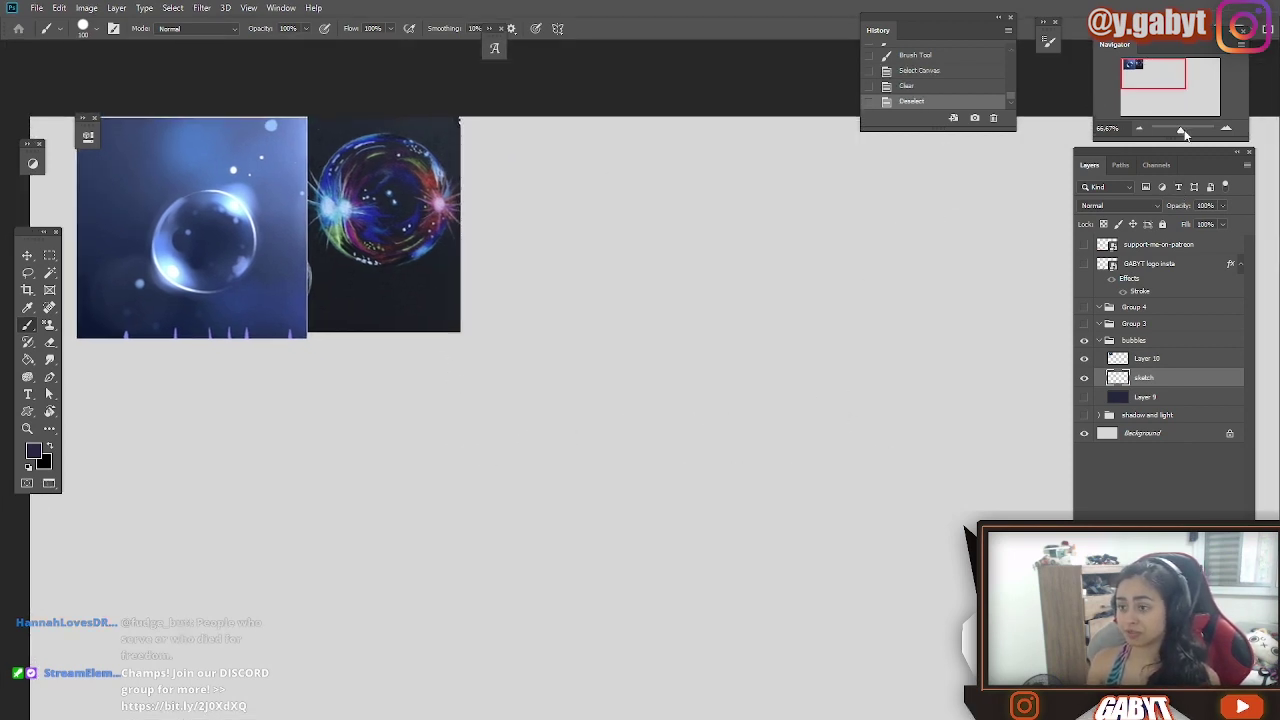
left_click_drag(1182, 123, 1181, 133)
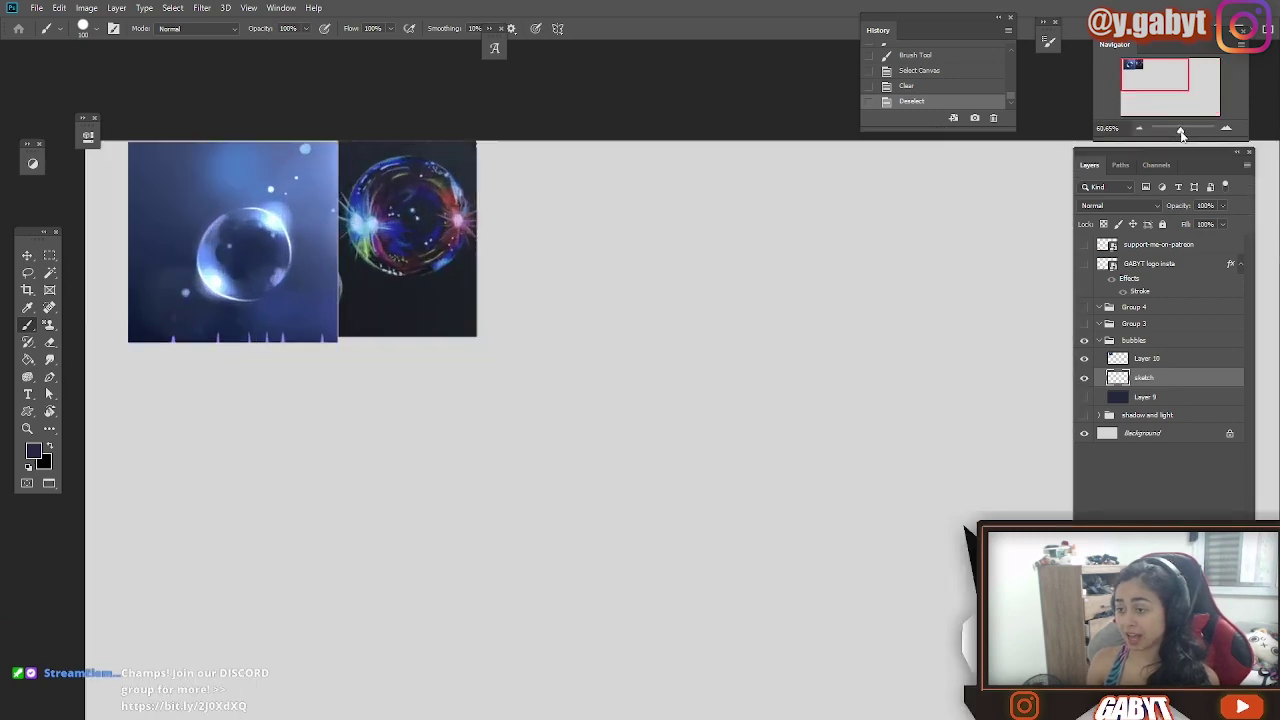
Step: Show the dark navy fill layer beneath the sketch layer
left_click(1084, 397)
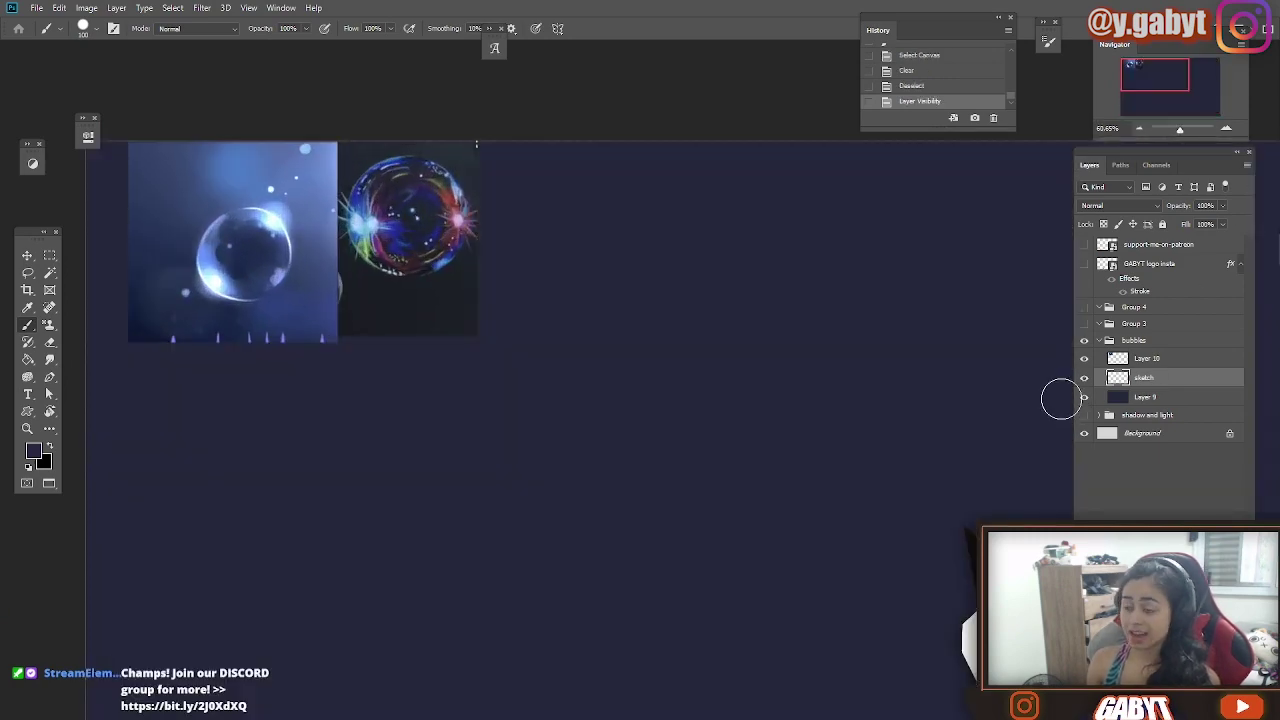
Step: Switch to the browser, examine several bubble drawings in the "bubbles tutorial drawing" image results, and return to Photoshop
key("alt+Tab")
scroll(200, 450, "down", 2)
left_click(120, 425)
left_click(955, 428)
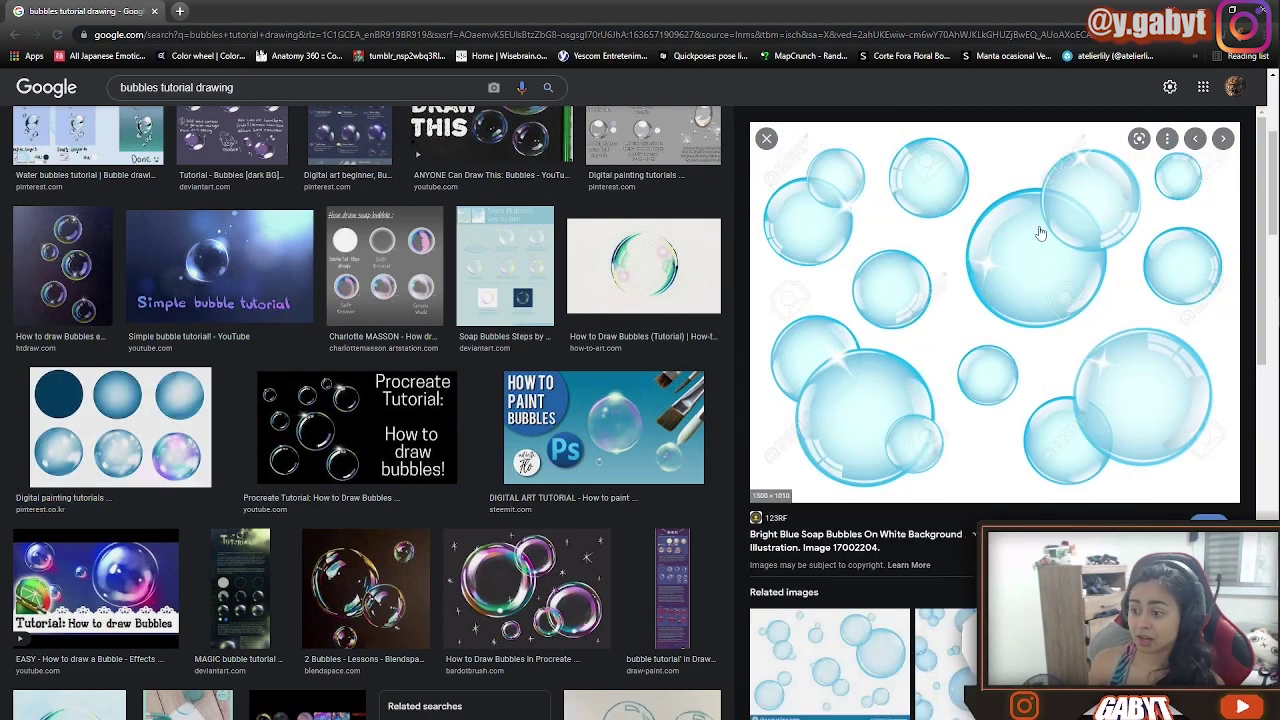
scroll(560, 300, "down", 2)
left_click(560, 250)
scroll(604, 388, "up", 5)
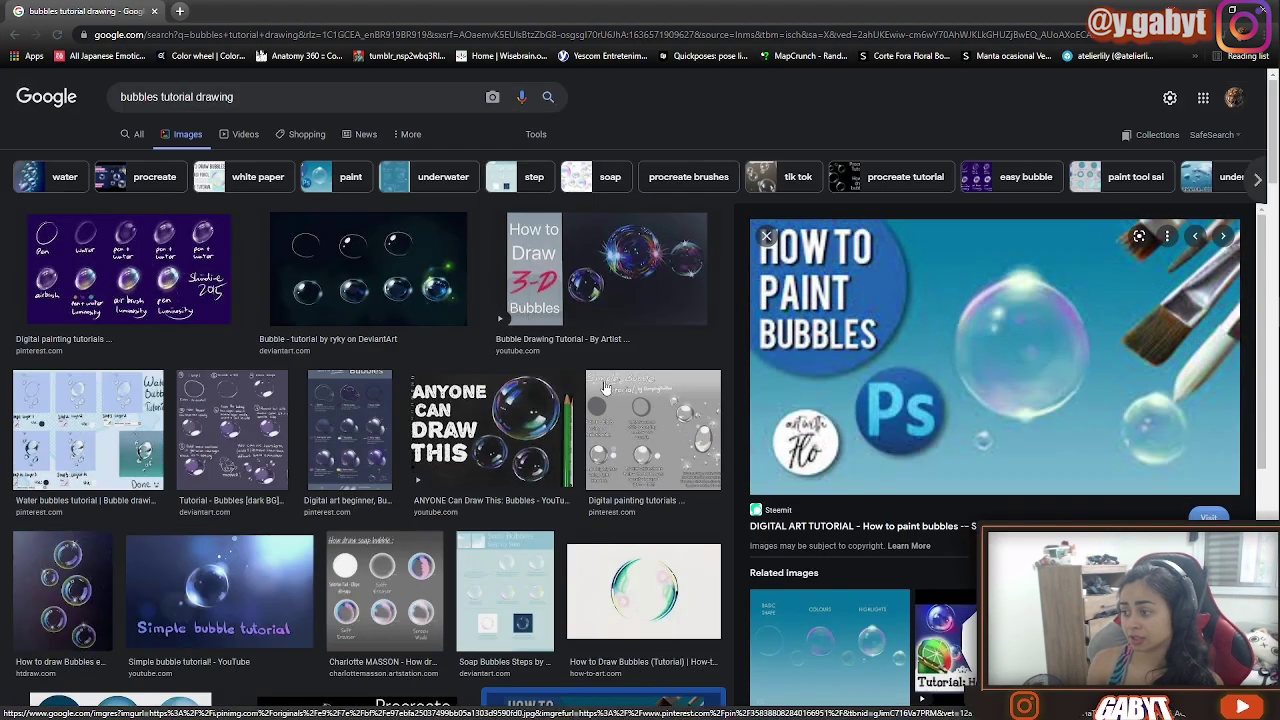
left_click(368, 268)
key("alt+Tab")
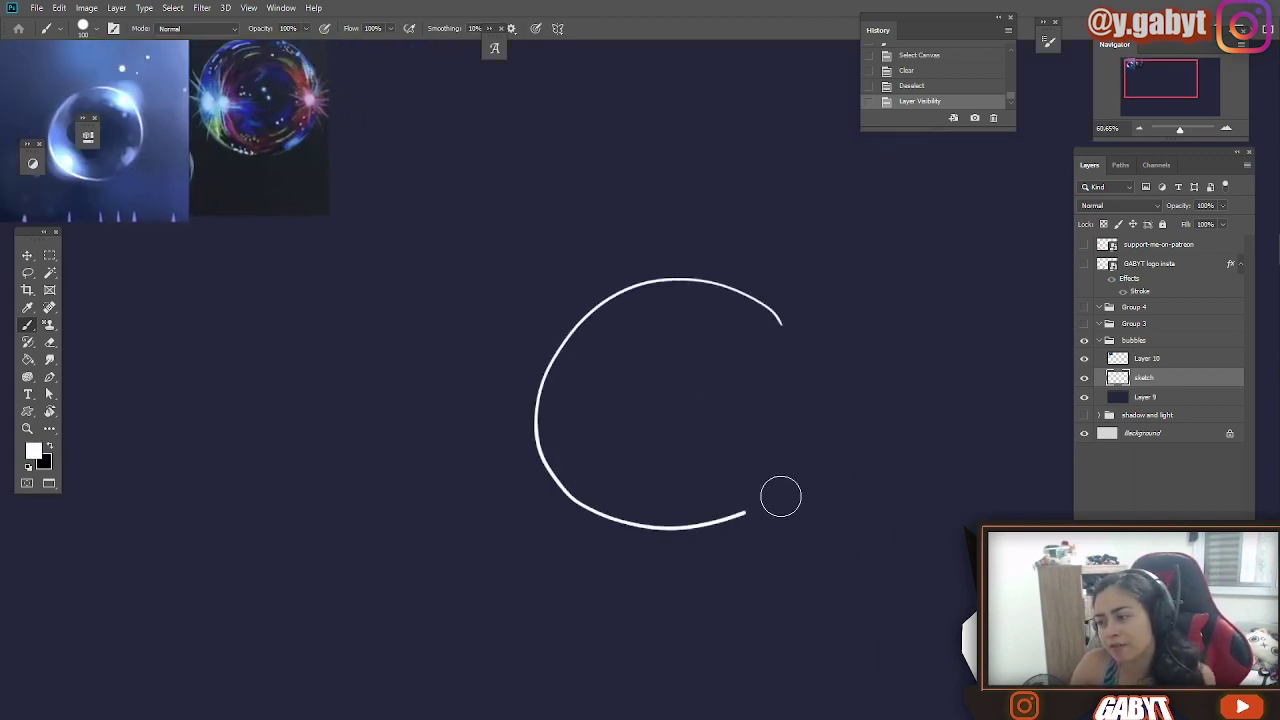
left_click_drag(780, 497, 616, 304)
key("ctrl+z")
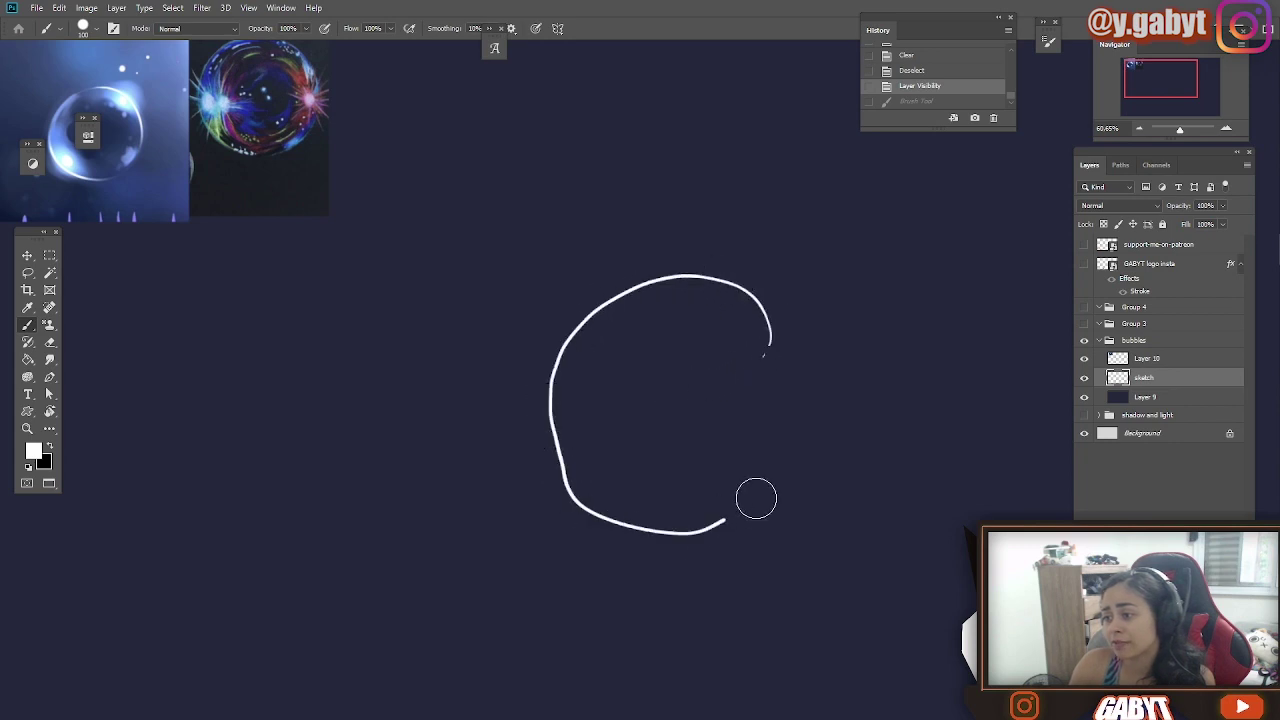
left_click_drag(756, 499, 770, 350)
key("ctrl+z")
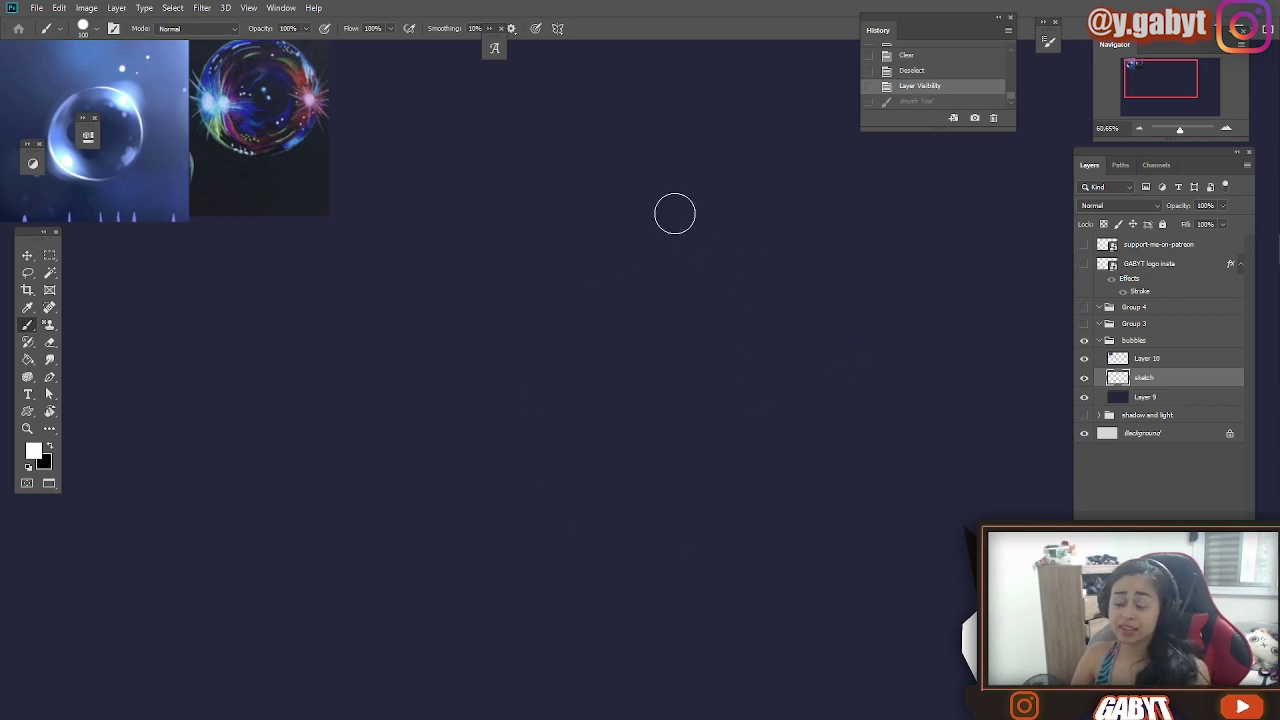
Step: Set the brush smoothing to 27% and size to 47 px, and shift the background fill to a lighter blue with Hue/Saturation
left_click(190, 30)
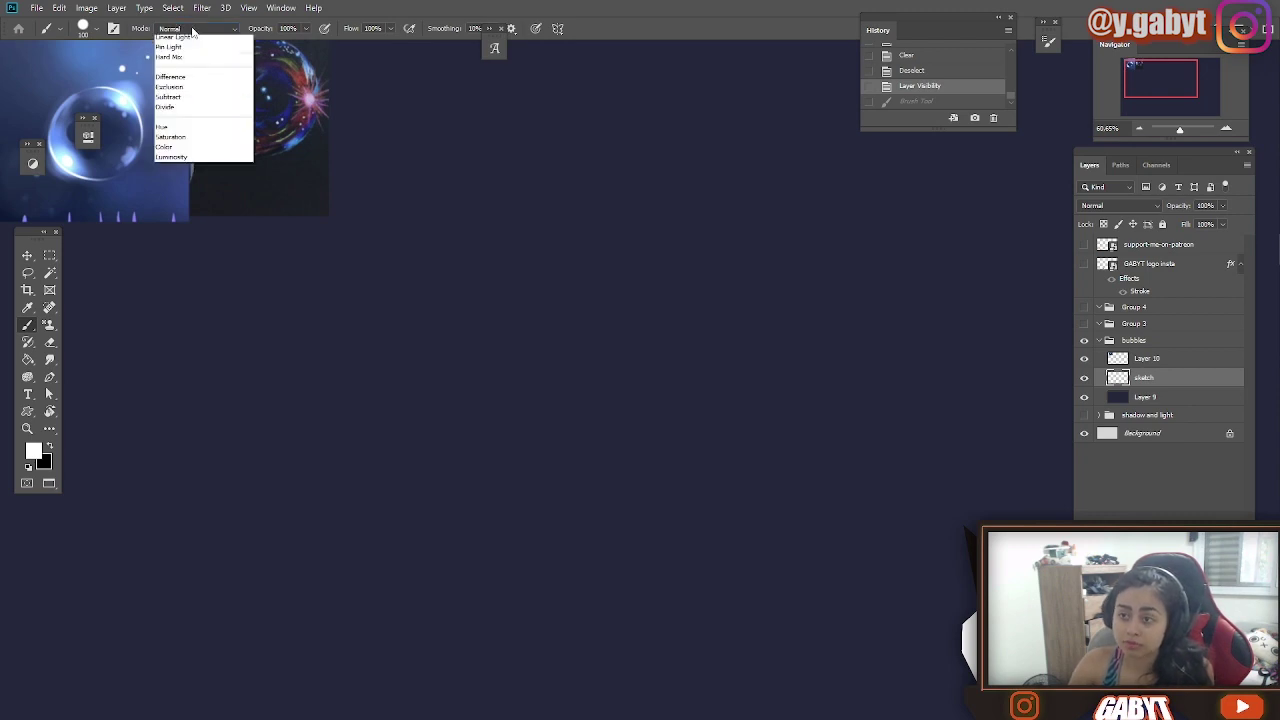
left_click(443, 28)
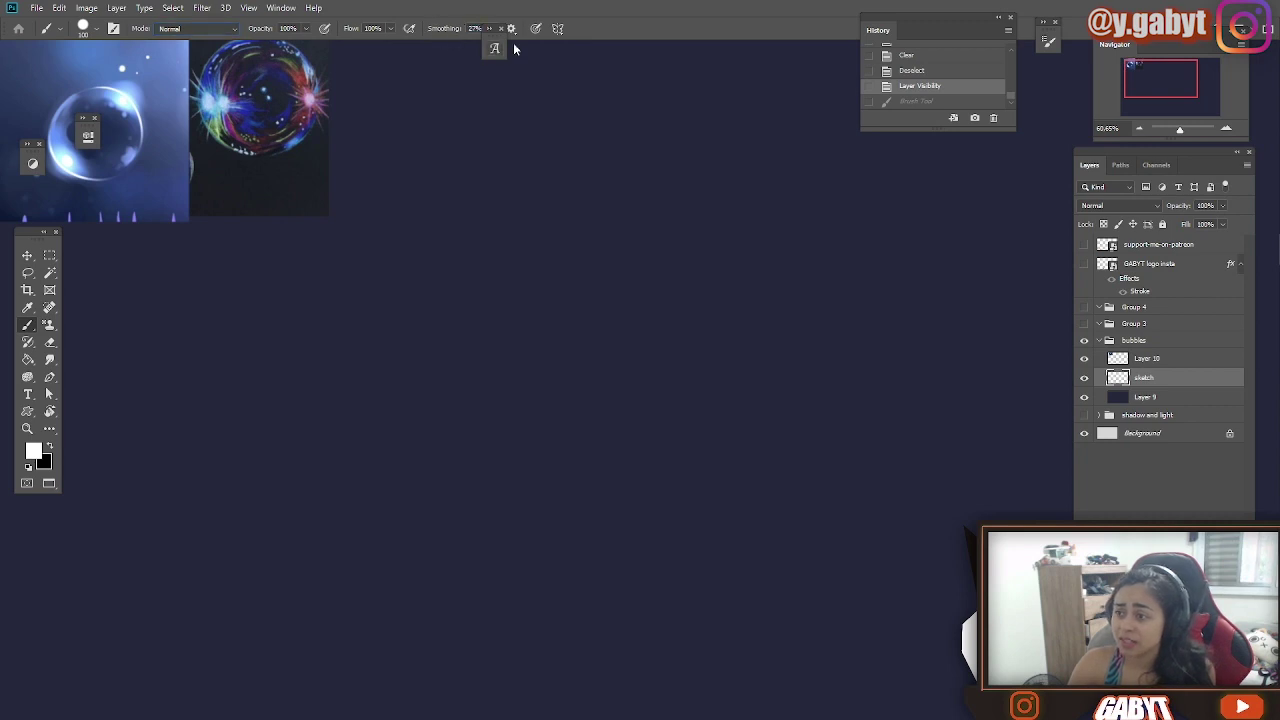
right_click(432, 216)
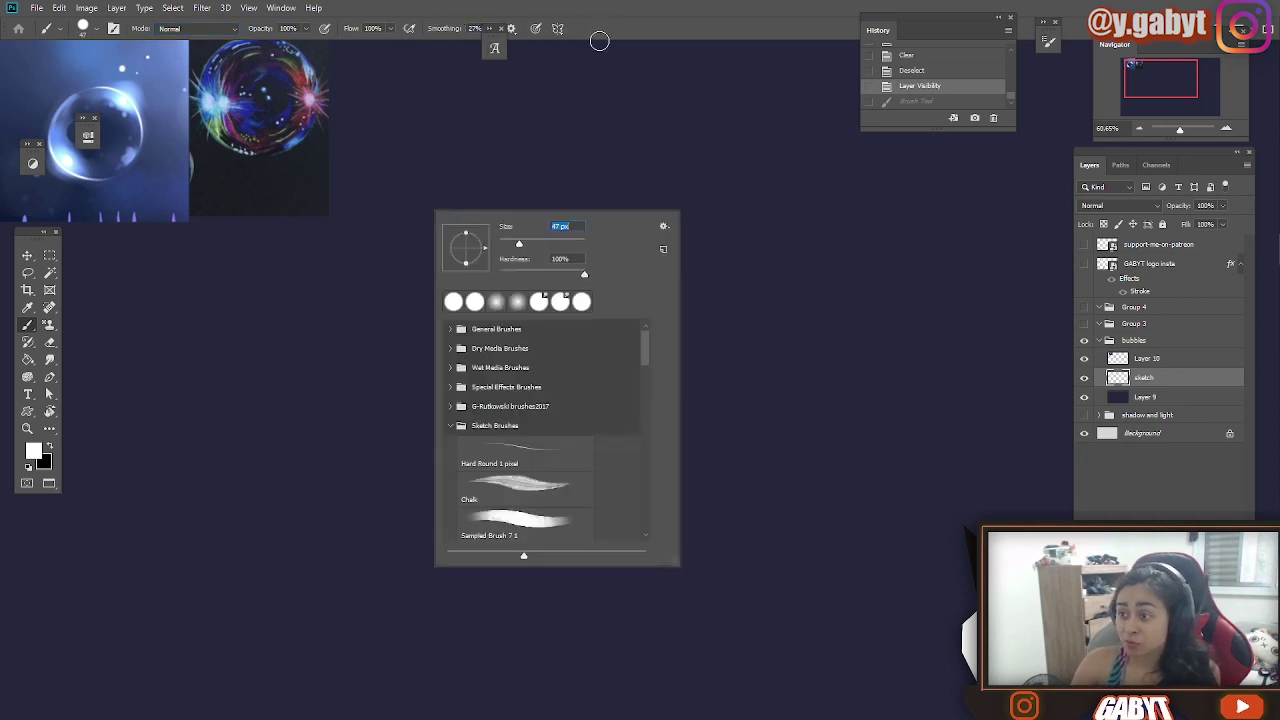
left_click(583, 147)
left_click_drag(602, 324, 551, 318)
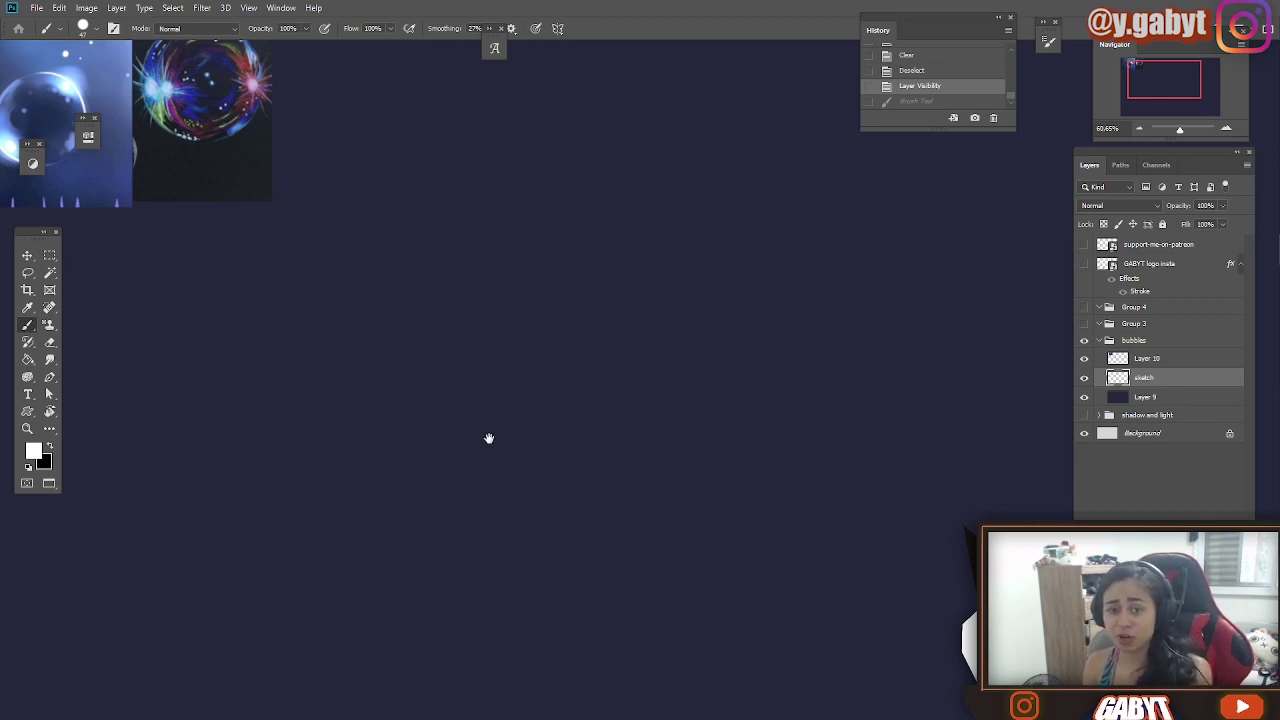
left_click_drag(489, 438, 509, 476)
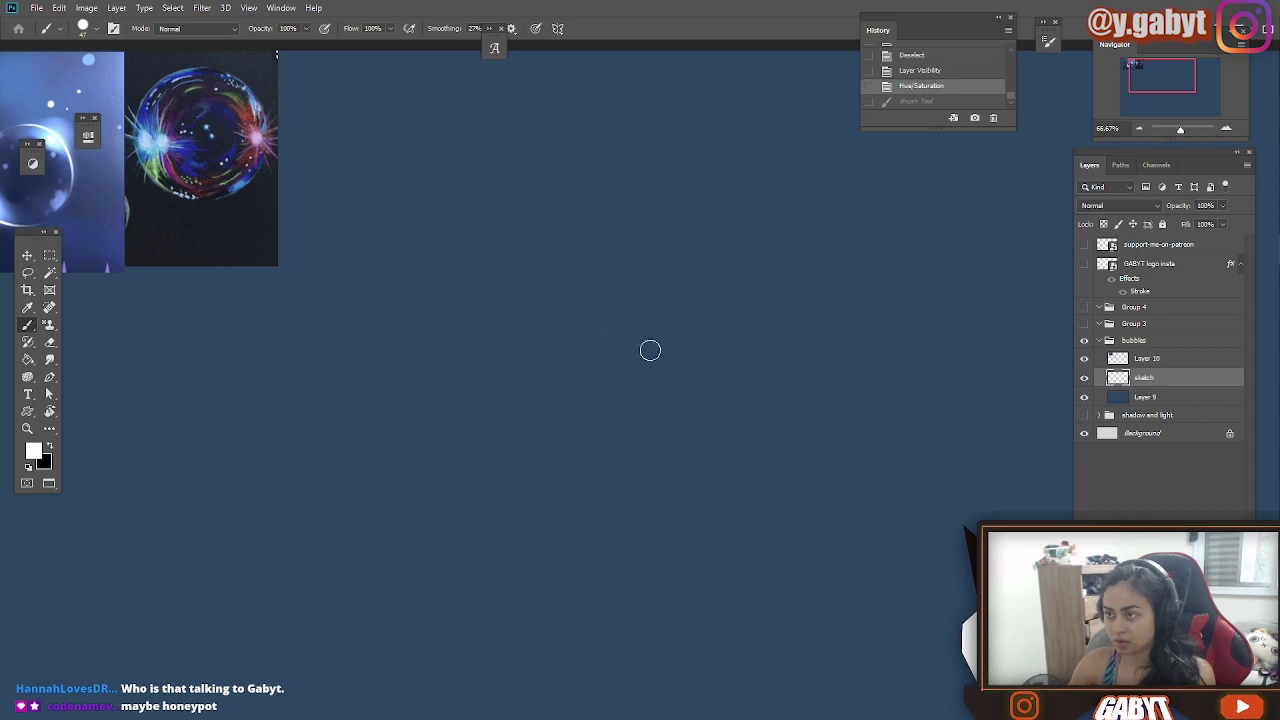
Step: Draw a closed, irregular wobbly bubble outline in white to the right of the reference images
key("ctrl+z")
left_click_drag(678, 310, 638, 207)
left_click_drag(648, 370, 680, 316)
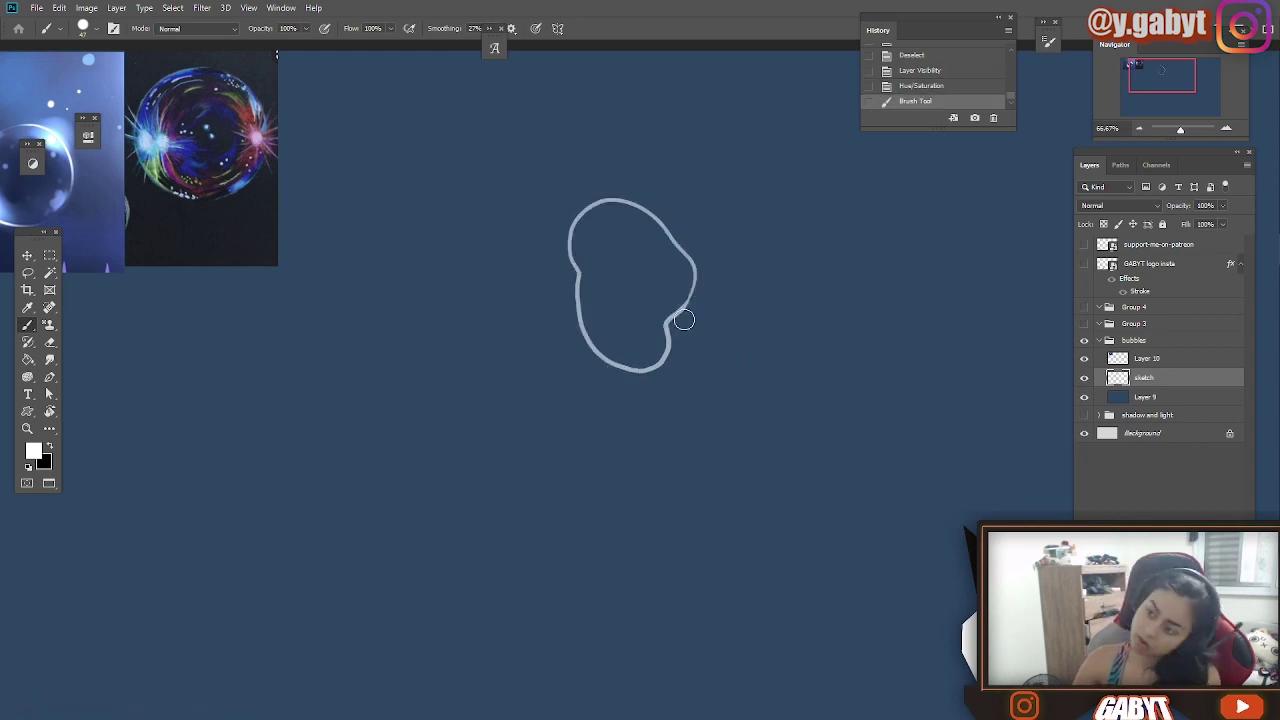
Step: Make a circular selection about 1.23 in wide to the right of the irregular outline, stroke it in white and deselect
scroll(700, 311, "right", 5)
right_click(49, 255)
left_click(100, 270)
left_click(660, 357)
right_click(49, 255)
left_click(100, 268)
left_click_drag(549, 250, 737, 414)
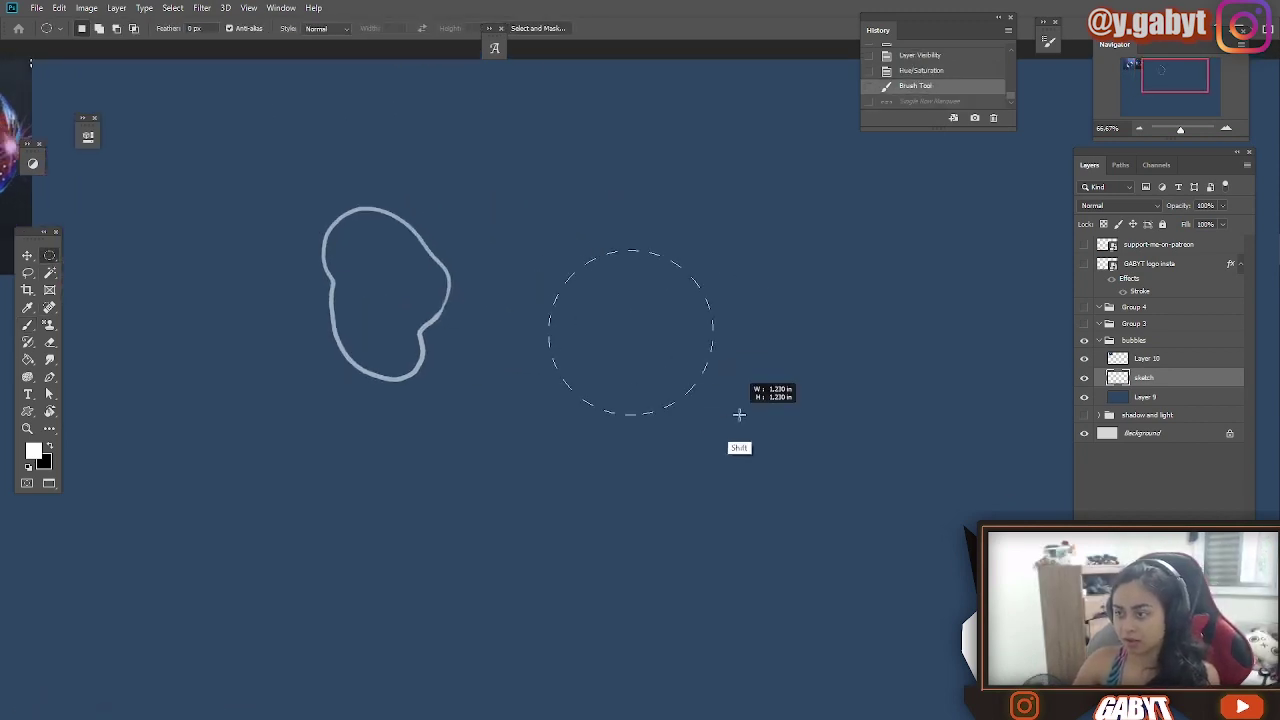
right_click(670, 392)
left_click(720, 585)
left_click(366, 240)
key("ctrl+d")
Step: Draw two small round bubbles above the circle and a small pinched, peanut-shaped bubble at its lower left
key("b")
mouse_move(588, 188)
left_mouse_down()
mouse_move(597, 268)
mouse_move(619, 240)
left_mouse_up()
left_click_drag(544, 536, 471, 479)
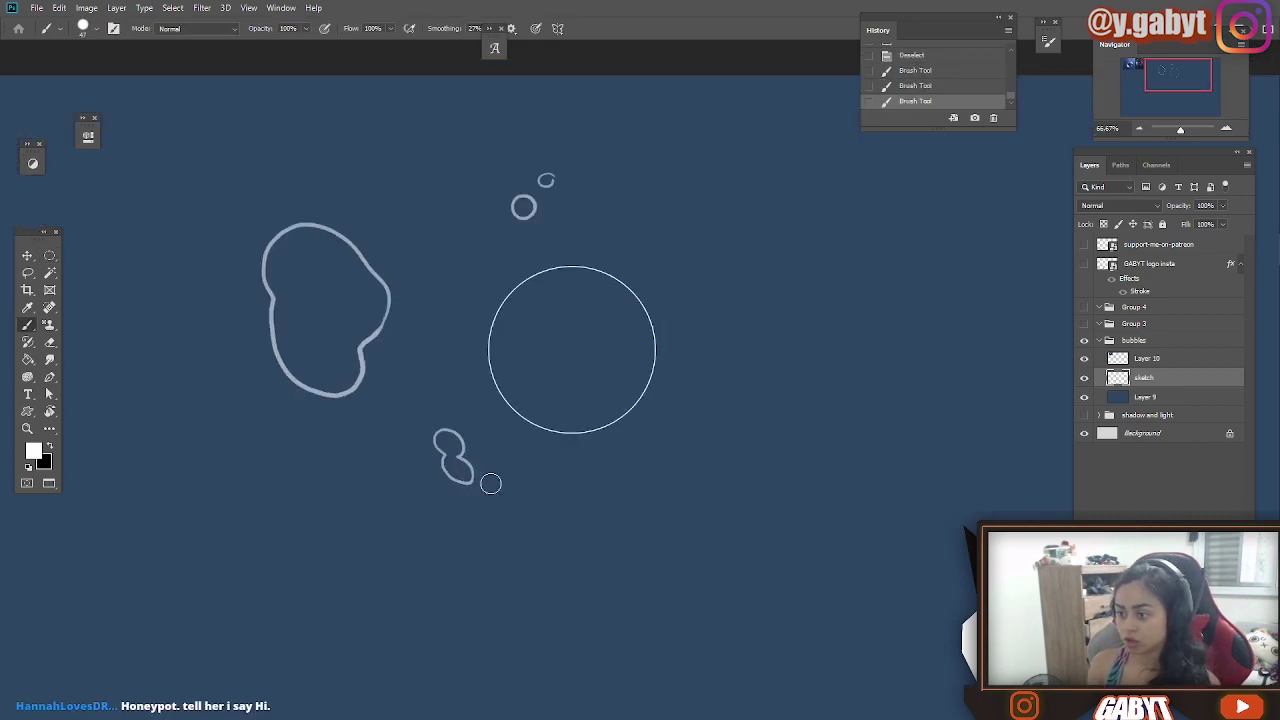
Step: Lasso the peanut-shaped bubble, move it above the irregular outline, and reposition the sketches after deselecting
left_click_drag(294, 406, 374, 406)
key("l")
left_click_drag(510, 425, 514, 428)
mouse_move(541, 457)
left_mouse_down()
mouse_move(620, 212)
mouse_move(470, 175)
left_mouse_up()
key("ctrl+d")
mouse_move(481, 270)
left_mouse_down()
mouse_move(447, 220)
mouse_move(507, 285)
mouse_move(453, 385)
left_mouse_up()
Step: Enlarge all the bubble sketches with Free Transform to about 193%
key("v")
key("ctrl+t")
key("ctrl+minus")
left_click_drag(680, 434, 781, 412)
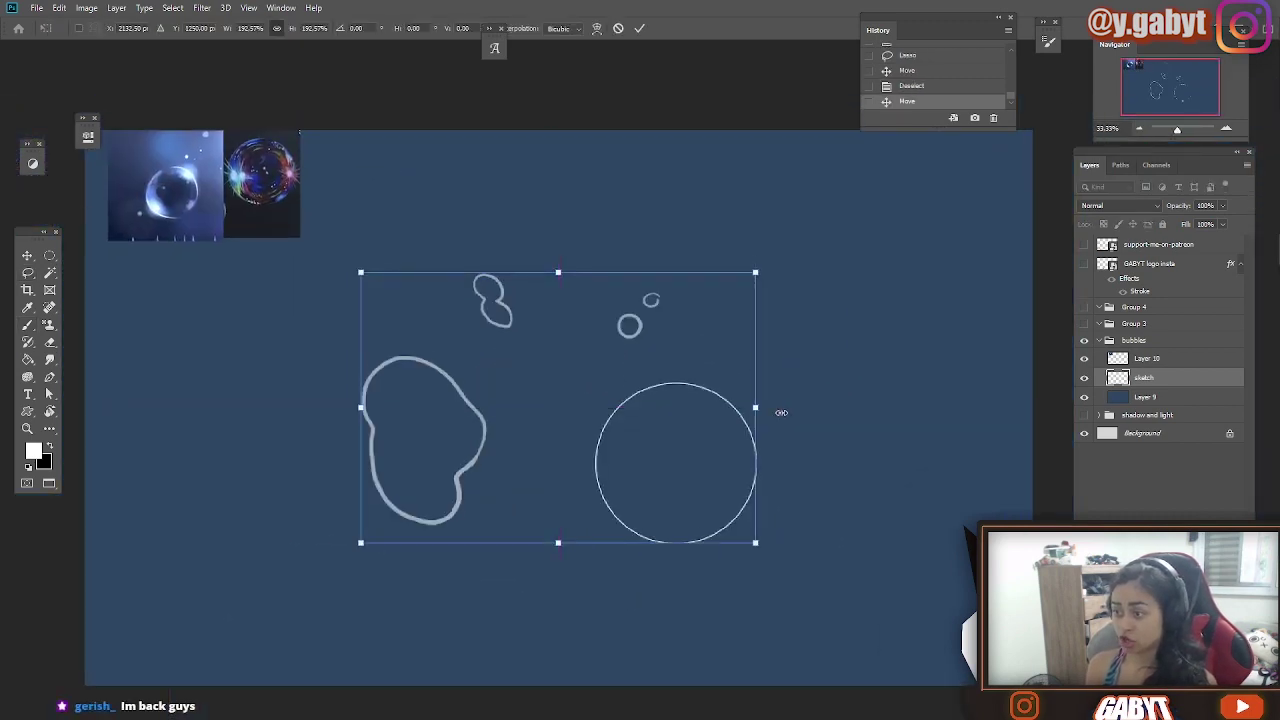
key("Return")
Step: Paint a translucent triangular highlight inside the irregular bubble's right bulge and a long curved highlight along its left edge
key("b")
key("ctrl+plus")
key("ctrl+plus")
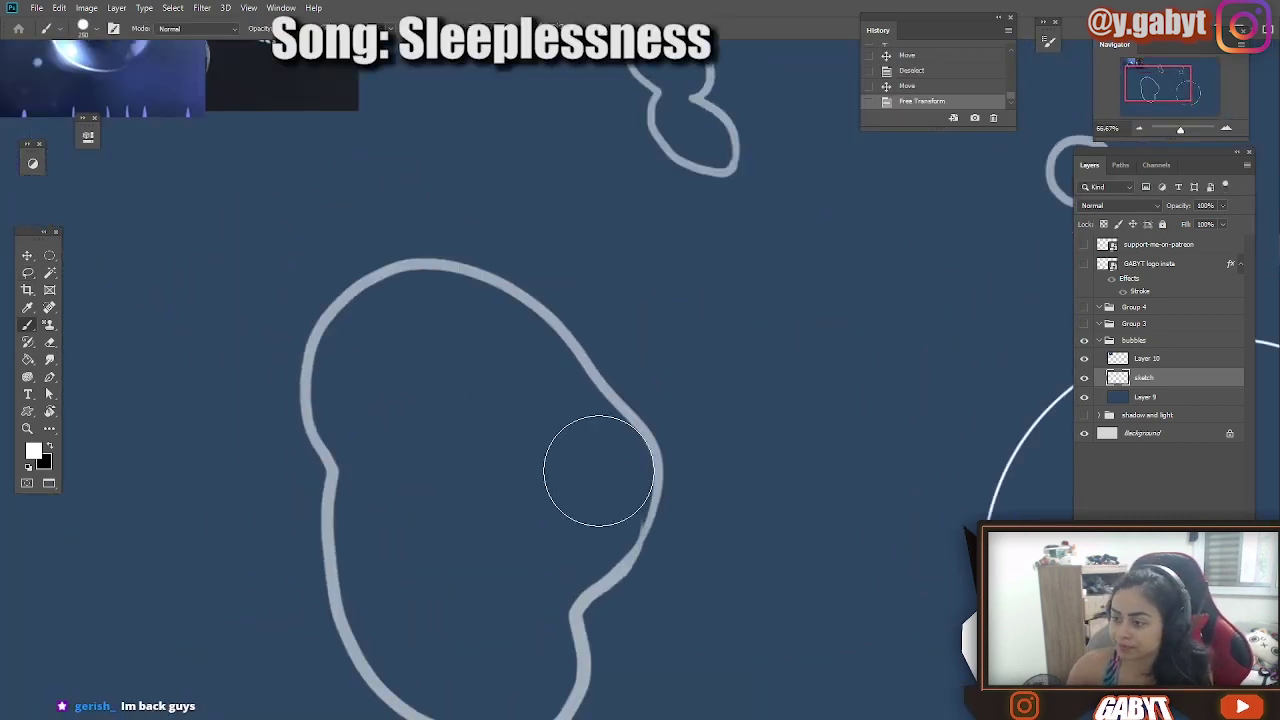
mouse_move(598, 470)
left_mouse_down()
mouse_move(564, 409)
mouse_move(611, 485)
mouse_move(591, 457)
left_mouse_up()
scroll(377, 349, "up", 2)
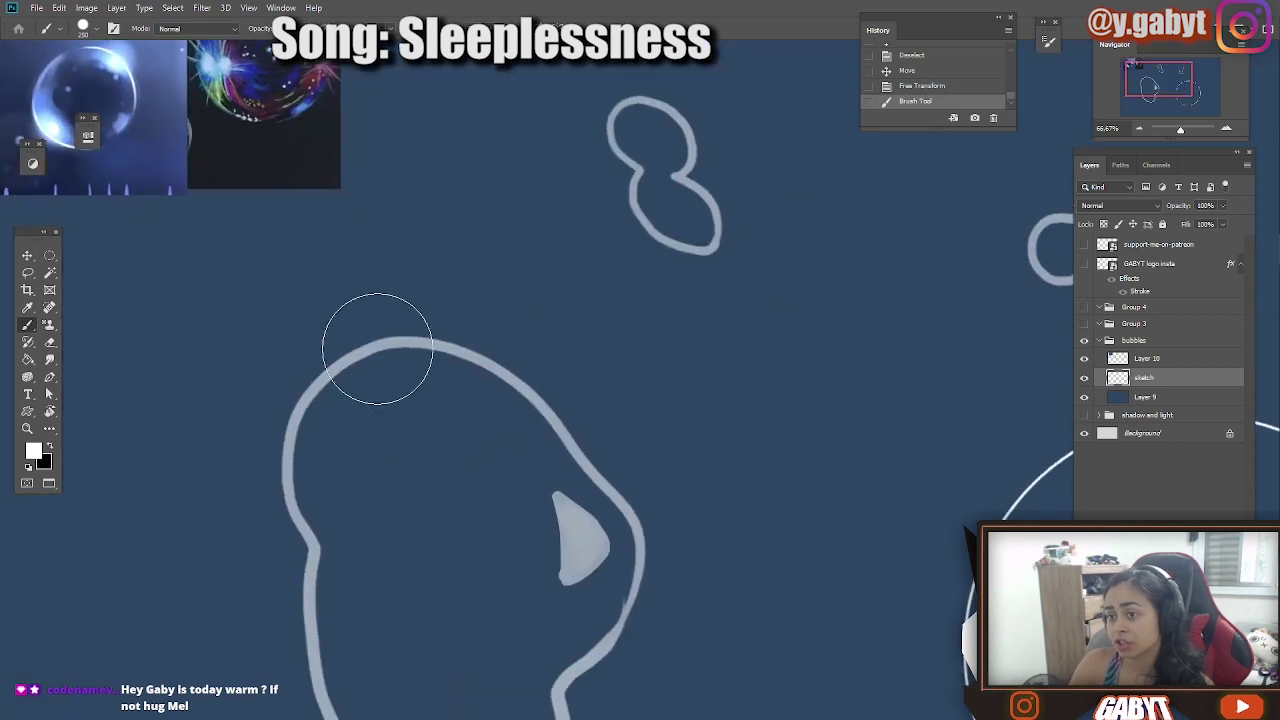
scroll(377, 349, "down", 2)
mouse_move(371, 337)
left_mouse_down()
mouse_move(391, 429)
mouse_move(400, 423)
mouse_move(334, 260)
left_mouse_up()
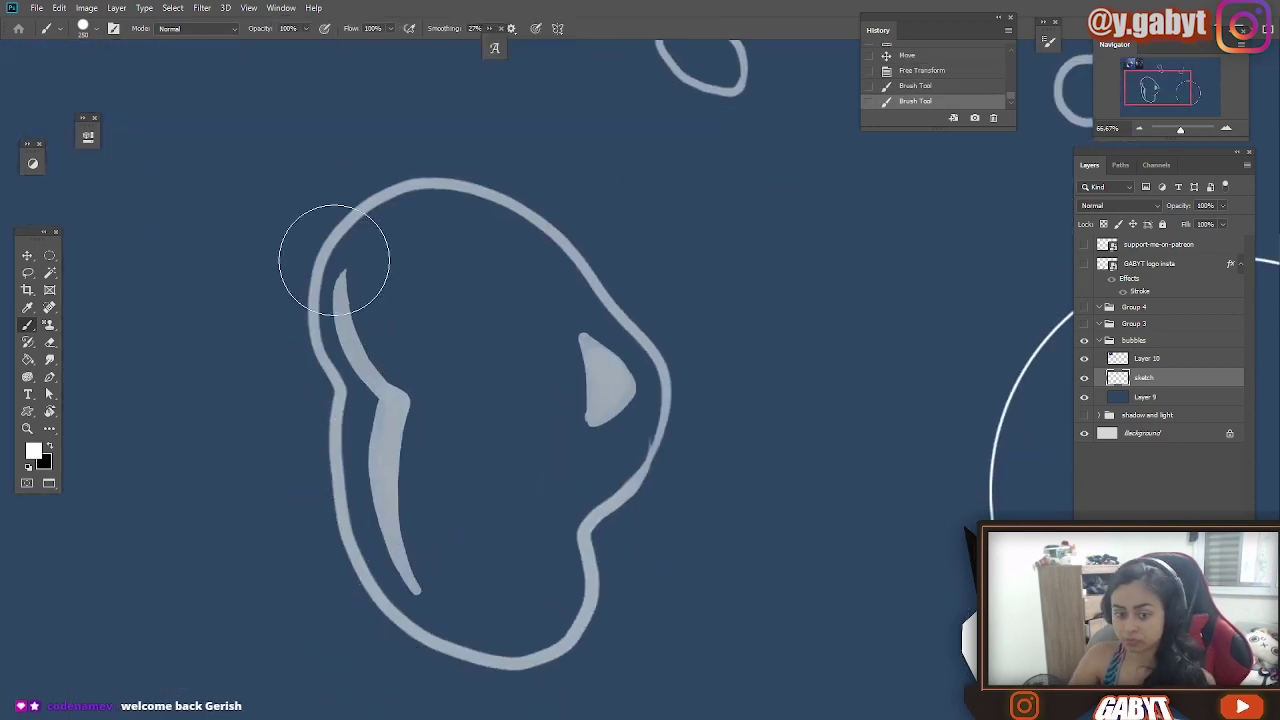
Step: Undo the extra brush stroke and add three small highlight dots inside the irregular bubble
scroll(334, 260, "down", 2)
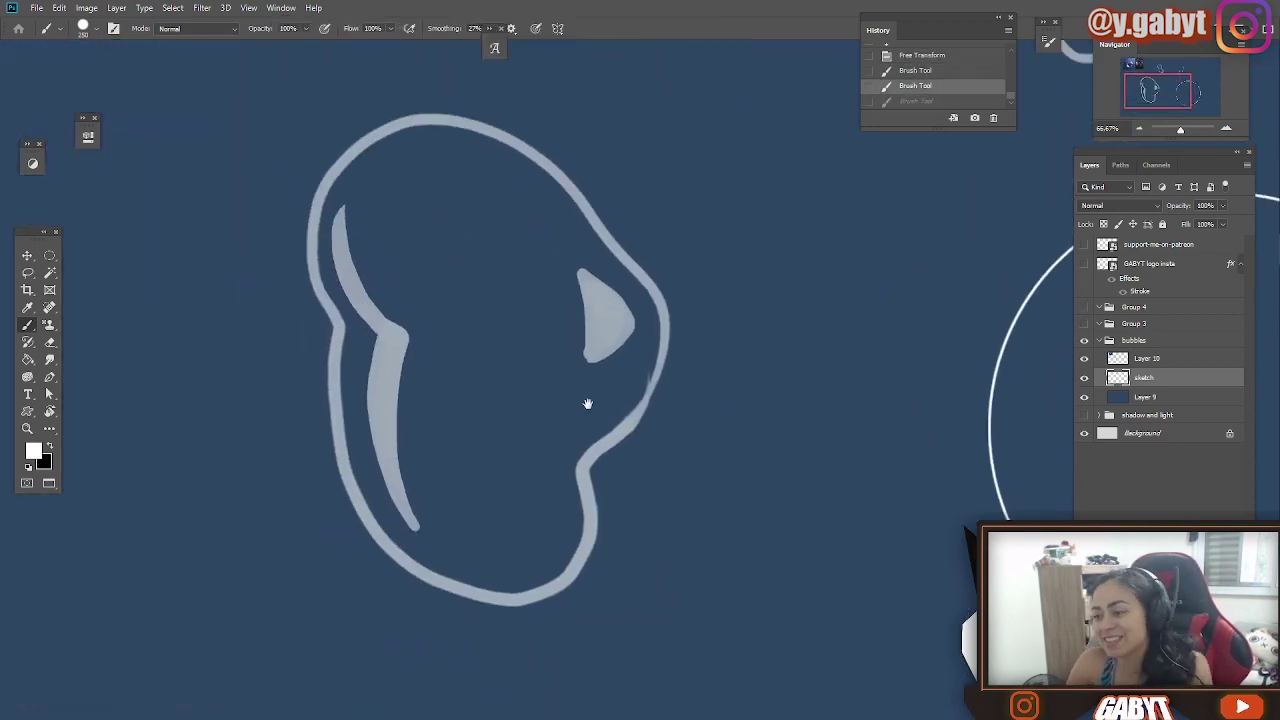
left_click_drag(586, 403, 571, 371)
key("ctrl+z")
mouse_move(409, 315)
left_mouse_down()
mouse_move(363, 451)
mouse_move(514, 551)
mouse_move(447, 351)
left_mouse_up()
left_click(555, 322)
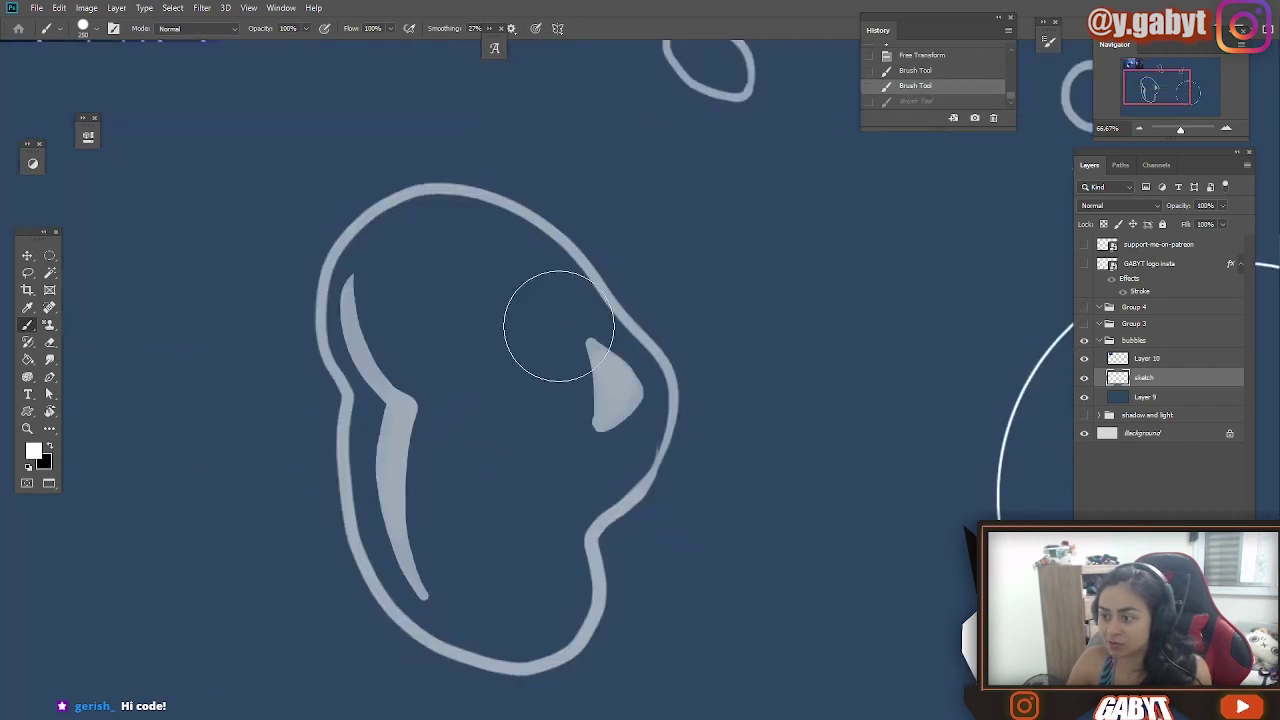
left_click(393, 300)
left_click(438, 530)
Step: Brighten the irregular bubble's triangular highlight and the right bulge and top of its outline with white
left_click(620, 385)
left_click_drag(638, 330, 671, 382)
left_click_drag(430, 188, 471, 198)
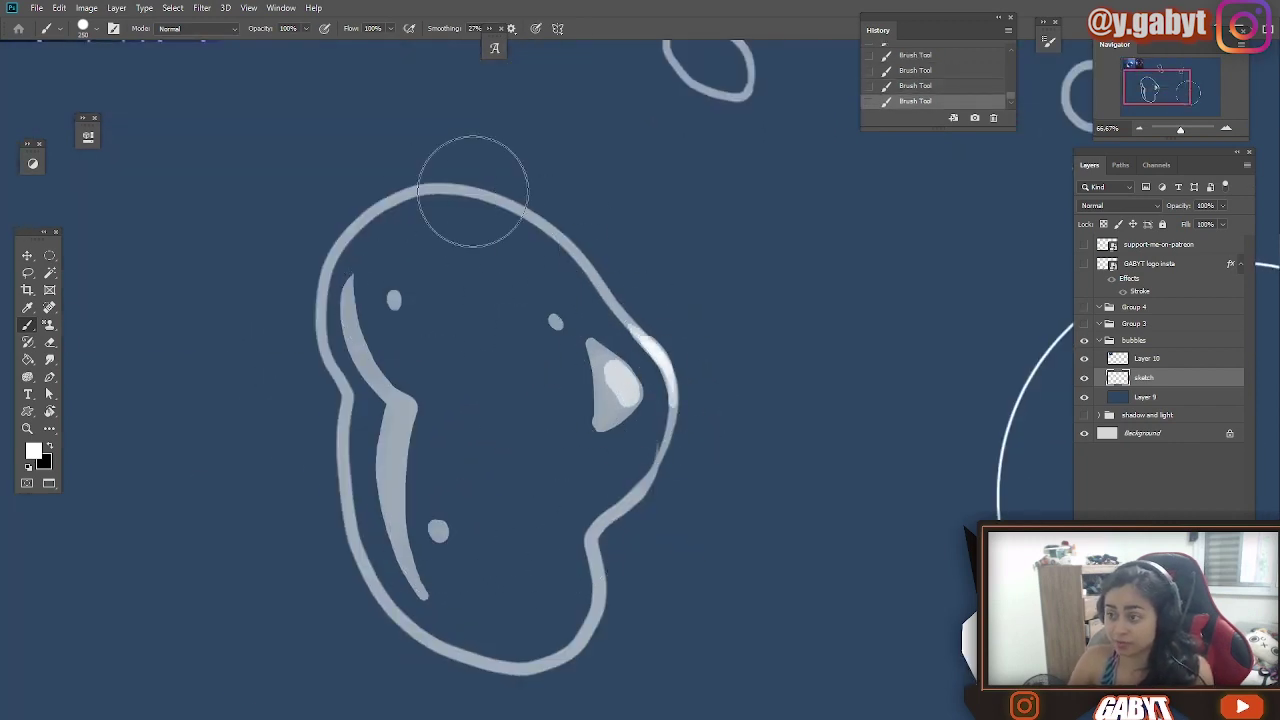
Step: Add white highlights inside and on the outlines of the peanut-shaped bubble and the two small round bubbles
mouse_move(732, 64)
left_mouse_down()
mouse_move(511, 310)
mouse_move(500, 296)
left_mouse_up()
mouse_move(468, 220)
left_mouse_down()
mouse_move(480, 250)
mouse_move(270, 149)
left_mouse_up()
mouse_move(652, 282)
left_mouse_down()
mouse_move(672, 268)
mouse_move(668, 246)
left_mouse_up()
Step: Lasso a crescent along the large circle's left inner edge, paint it with a soft white gradient and deselect
key("bracketright")
key("bracketright")
scroll(733, 201, "down", 5)
scroll(625, 357, "up", 4)
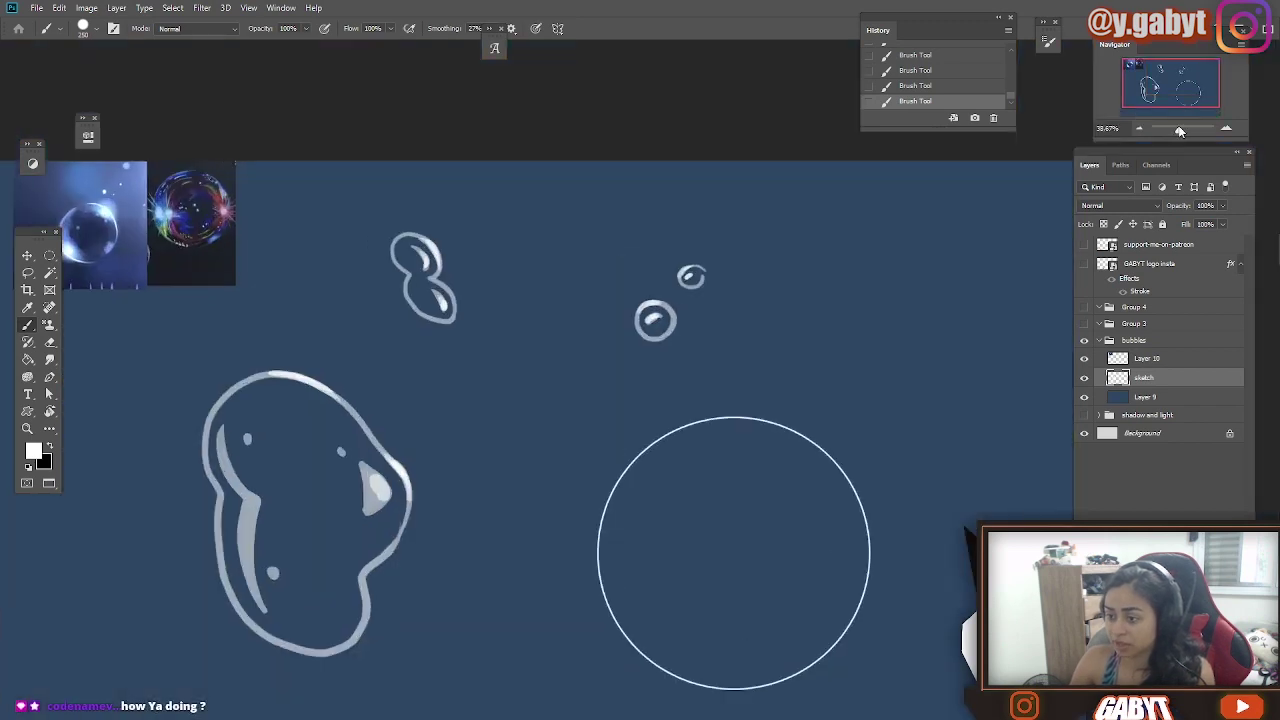
key("l")
left_click_drag(682, 301, 716, 273)
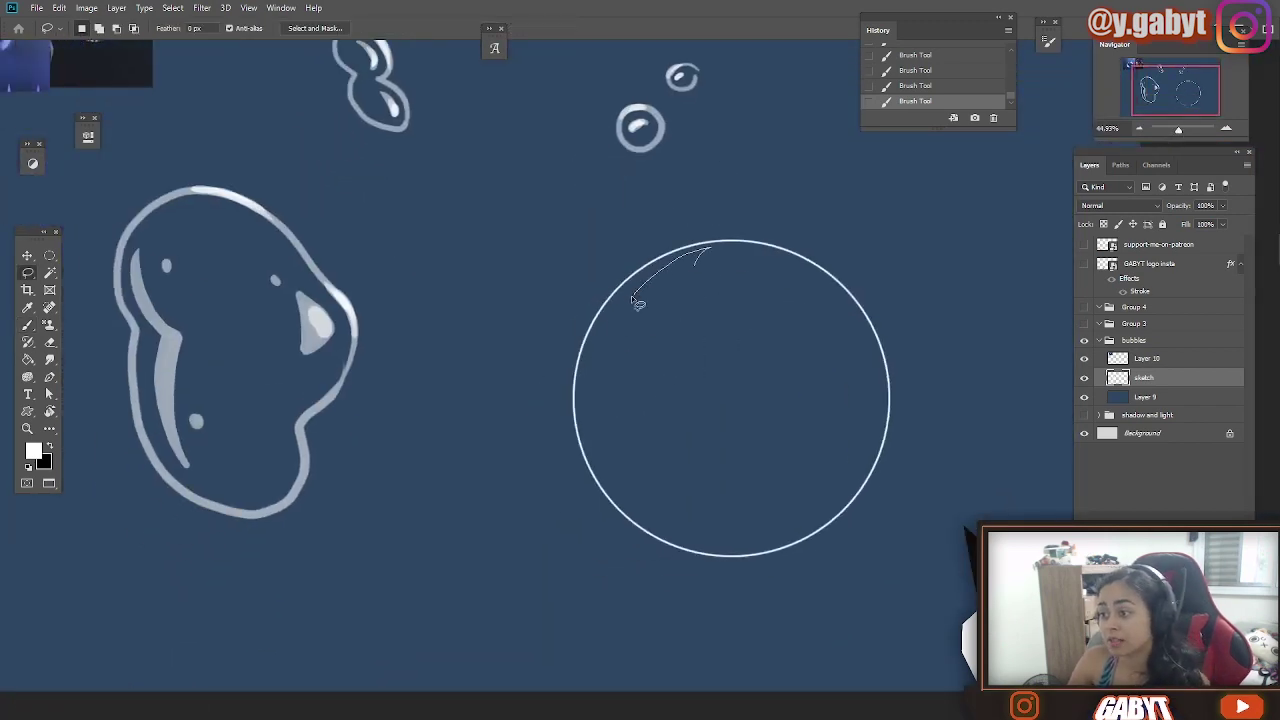
left_click_drag(636, 380, 702, 256)
key("b")
mouse_move(686, 300)
left_mouse_down()
mouse_move(594, 314)
mouse_move(640, 500)
left_mouse_up()
key("ctrl+d")
Step: Paint a soft, pale round highlight with a brighter core inside the large circle's upper-right edge
key("l")
left_click_drag(707, 258, 732, 283)
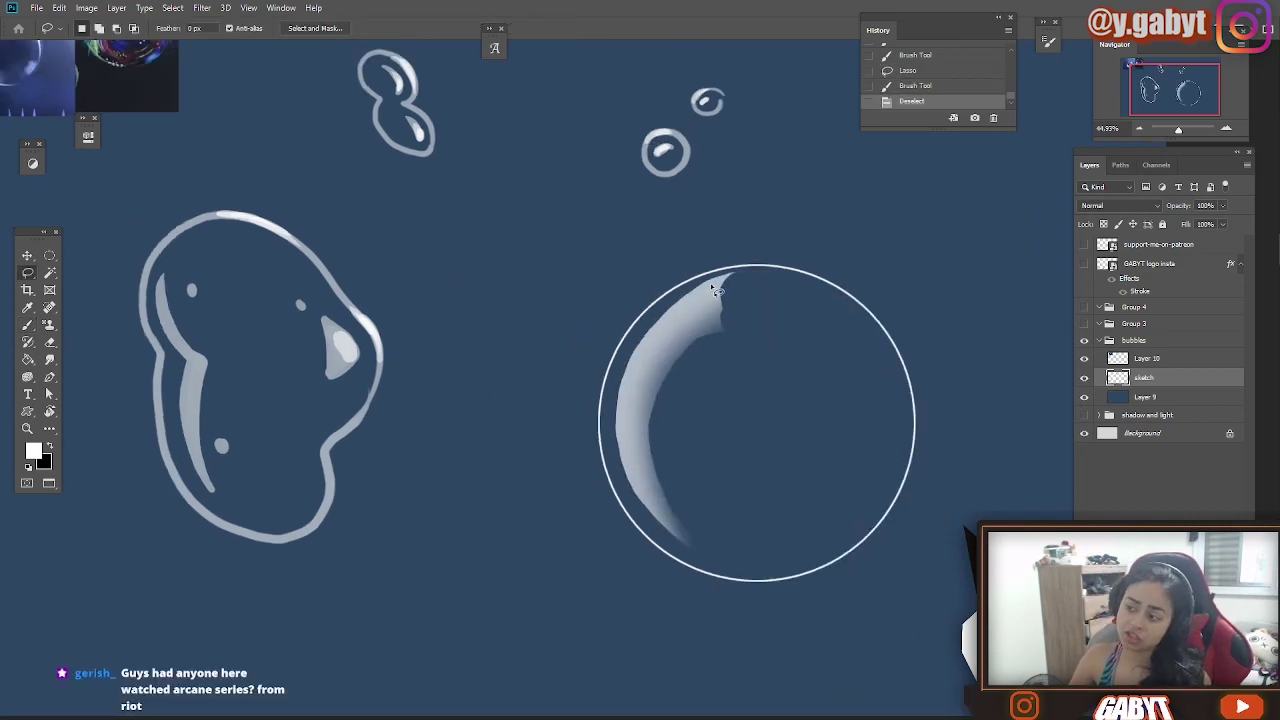
left_click_drag(588, 508, 463, 595)
key("b")
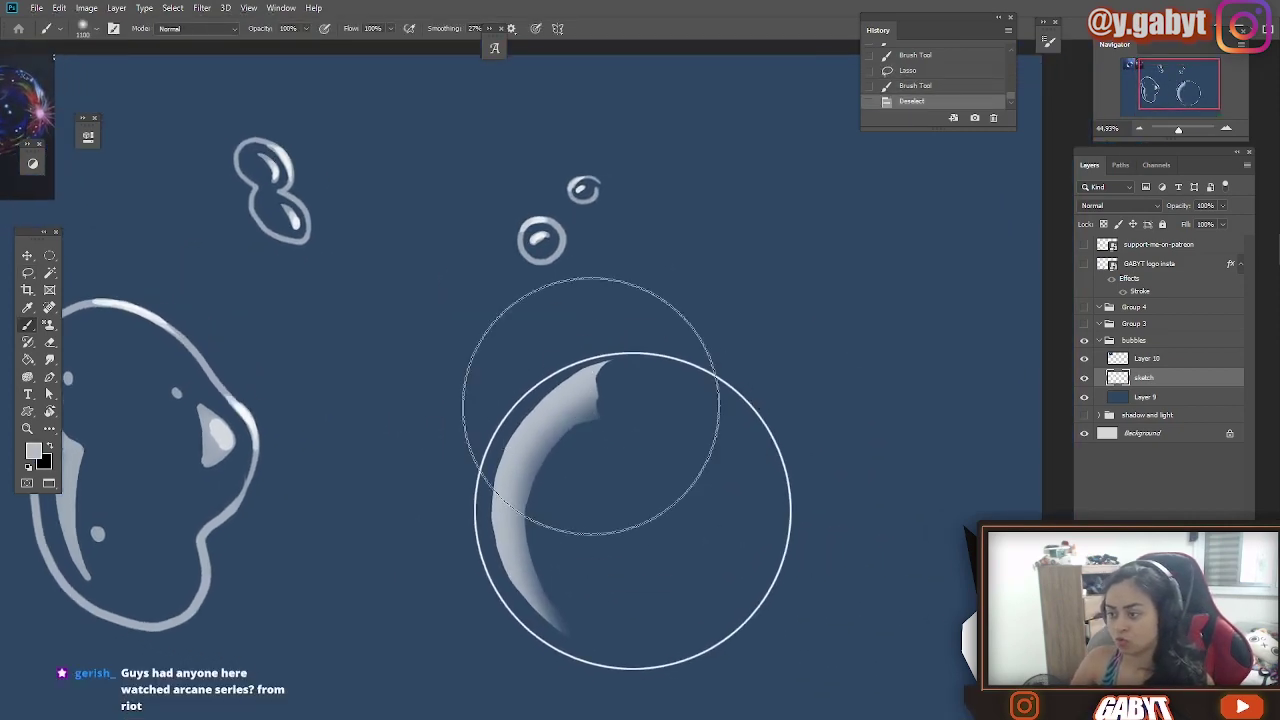
left_click(709, 420)
left_click(711, 422)
left_click_drag(745, 502, 733, 417)
Step: Lasso a curved shape inside the large circle's lower-right edge, paint it faintly at 30% brush opacity and deselect
key("l")
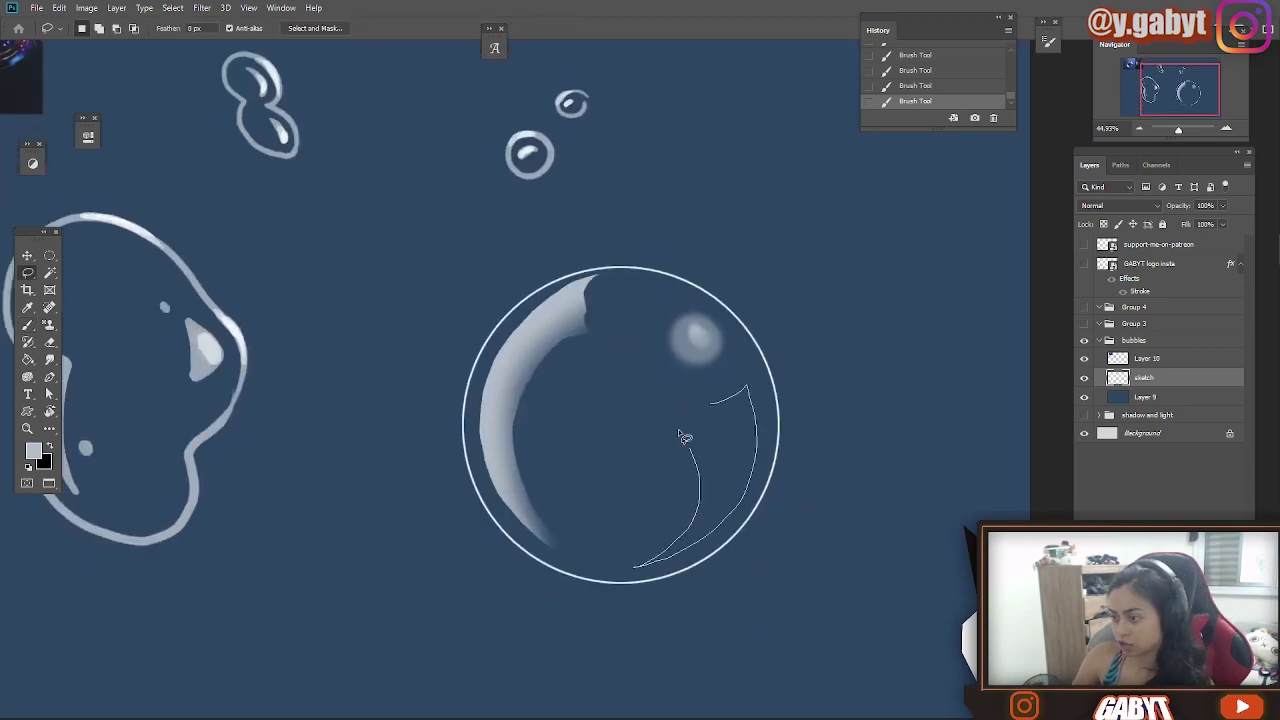
key("b")
left_click(806, 463)
left_click(806, 463)
key("ctrl+d")
scroll(408, 322, "down", 5)
scroll(408, 322, "up", 5)
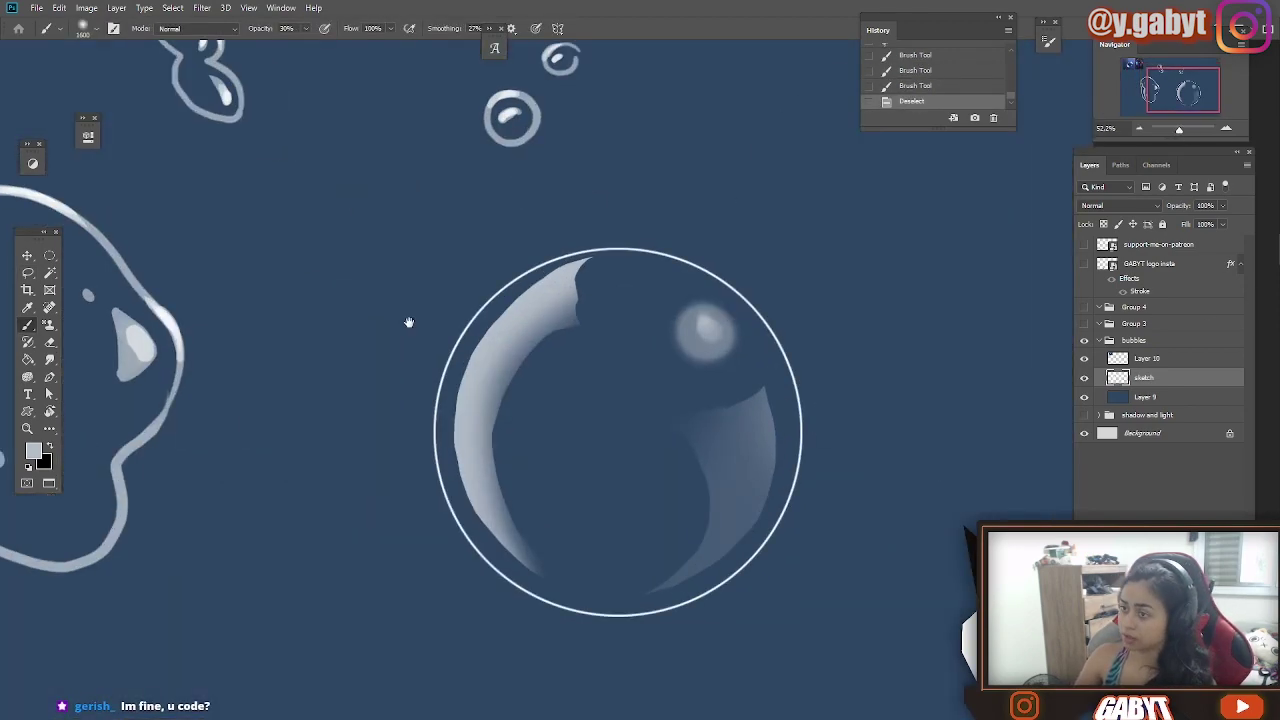
Step: Set the brush colour to dark navy #192c43
left_click_drag(408, 322, 800, 337)
key("i")
left_click(329, 491)
left_click(40, 455)
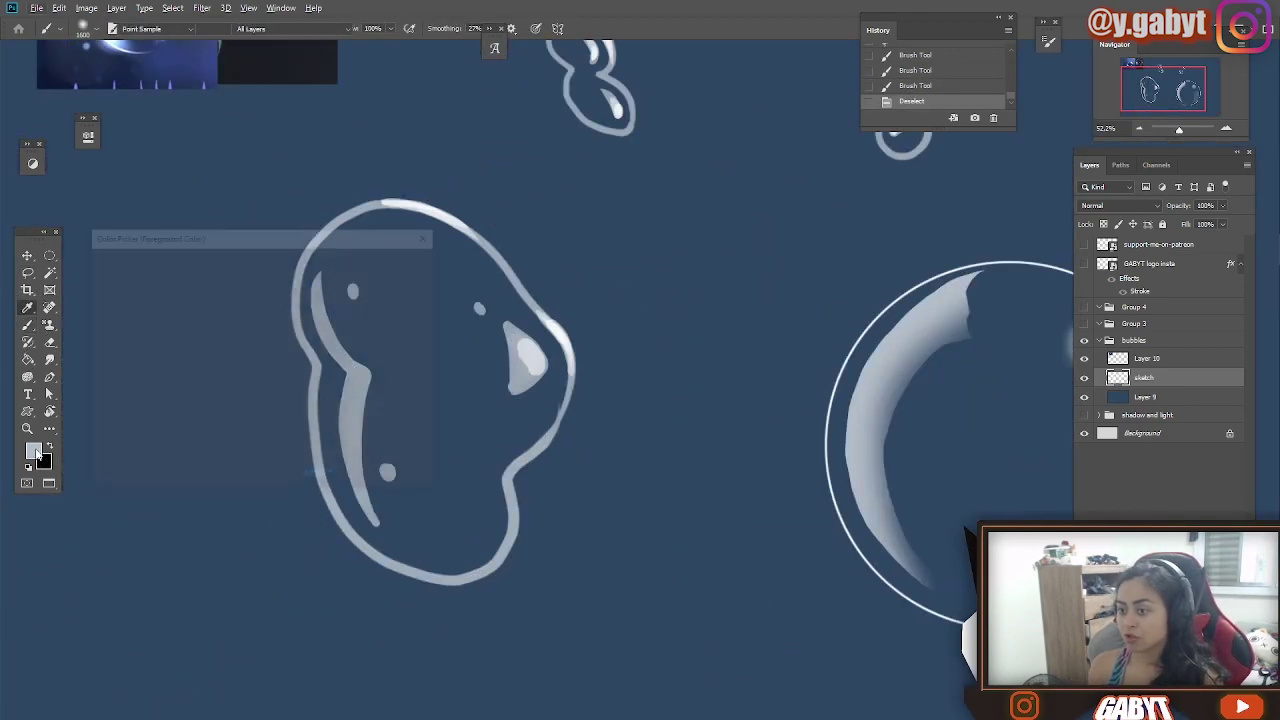
left_click(457, 437)
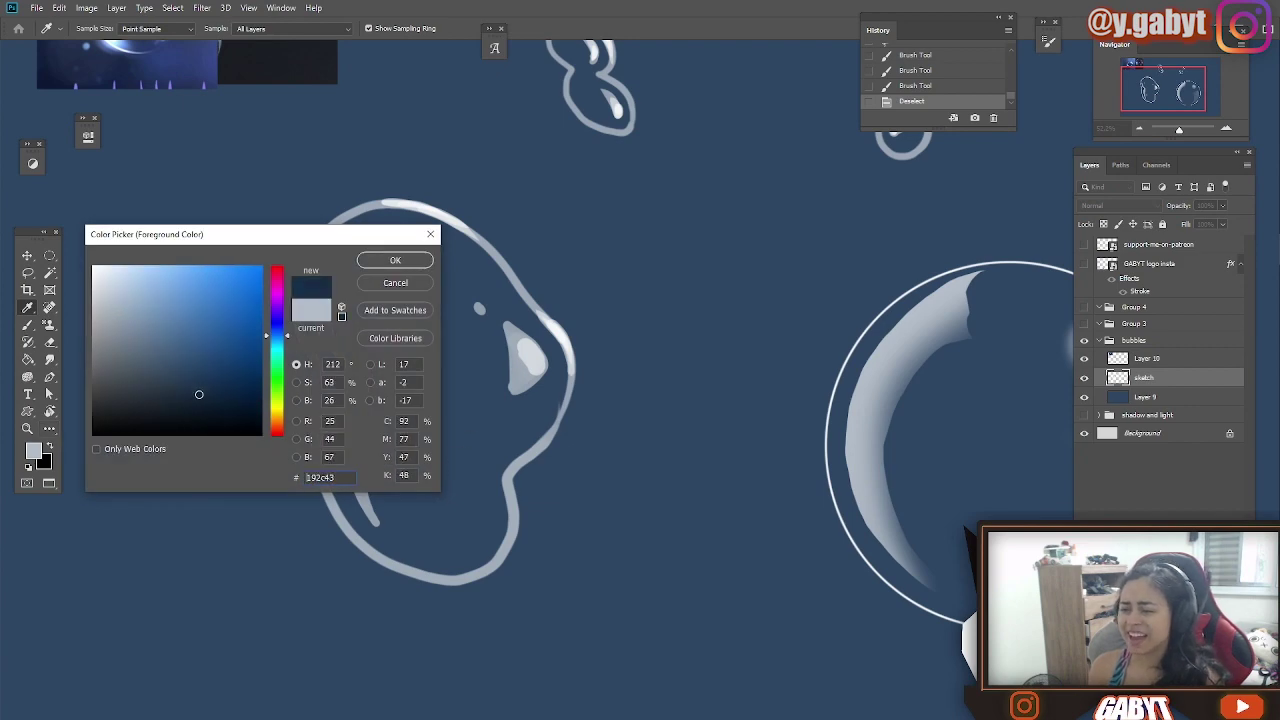
left_click(395, 261)
key("b")
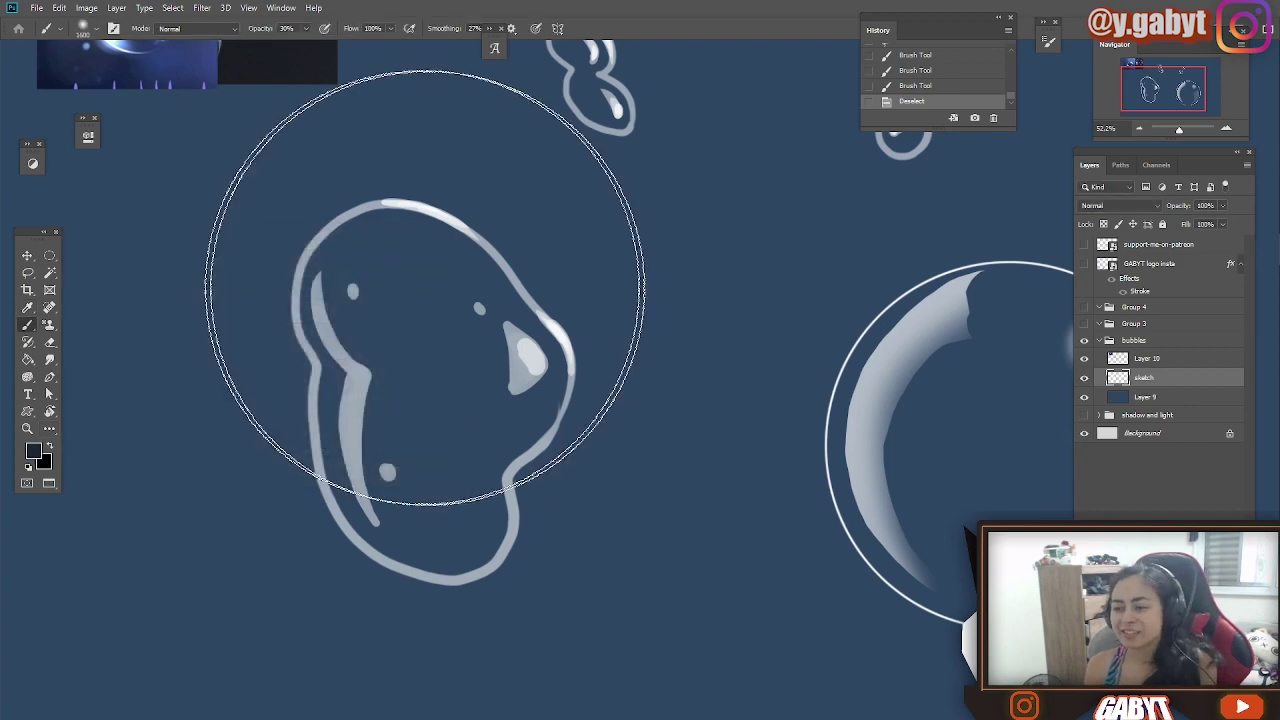
Step: Shade the centre of the irregular bubble in dark navy with a soft 1400 px brush
key("bracketleft")
key("bracketleft")
key("bracketleft")
key("bracketleft")
key("bracketleft")
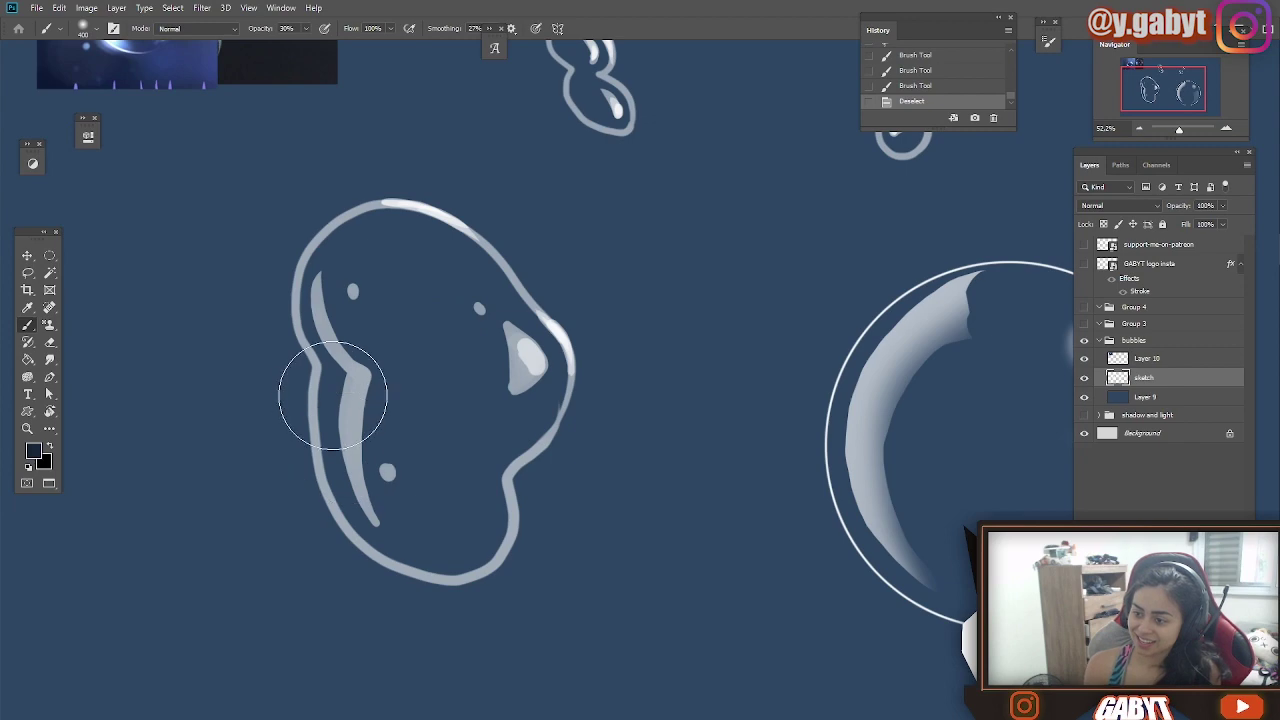
left_click(436, 394)
key("bracketright")
key("bracketright")
key("bracketright")
key("bracketright")
key("bracketright")
key("bracketright")
key("bracketright")
key("bracketright")
key("bracketright")
key("bracketright")
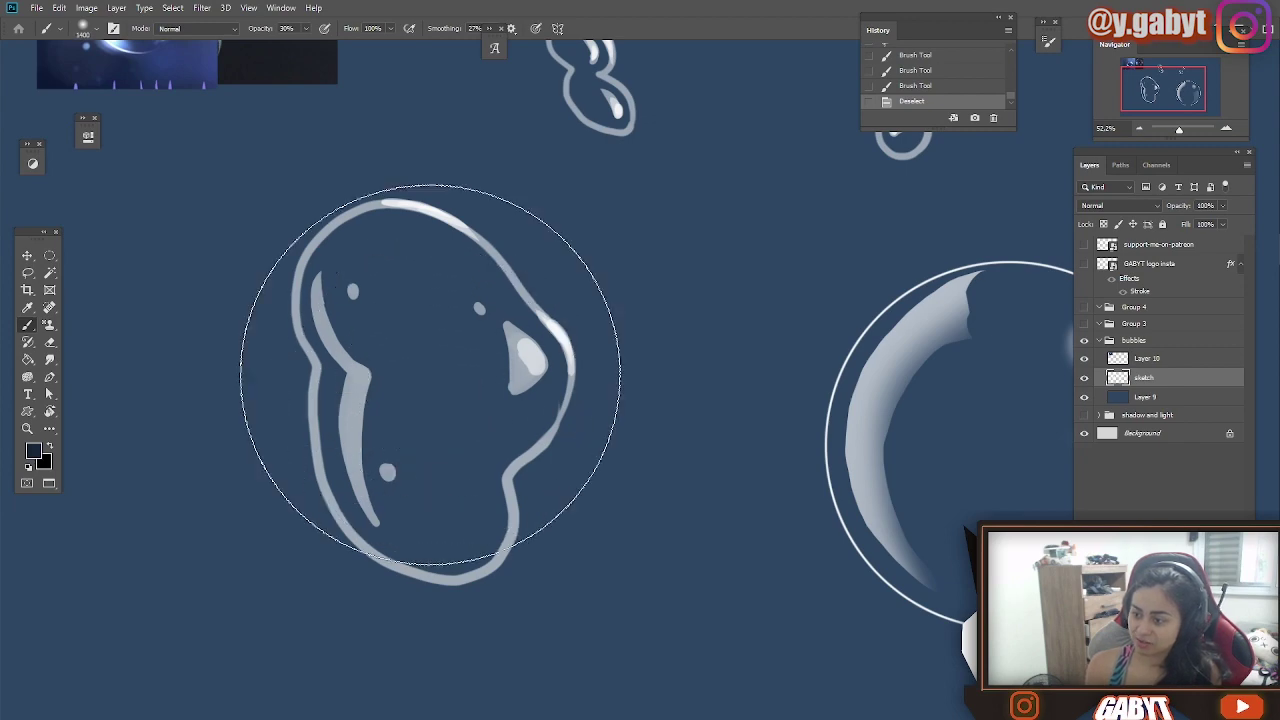
left_click_drag(425, 447, 380, 300)
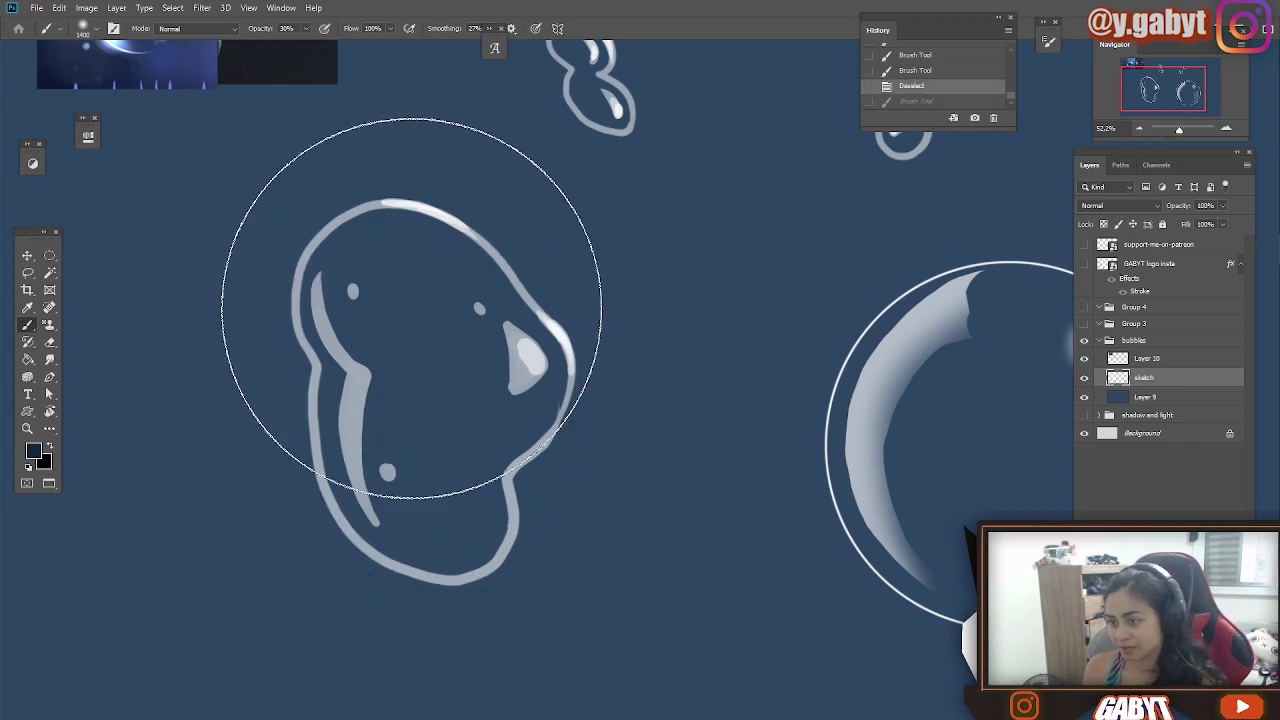
Step: Shade the centre of the large round bubble with the same soft dark navy
scroll(431, 436, "down", 2)
scroll(586, 414, "right", 5)
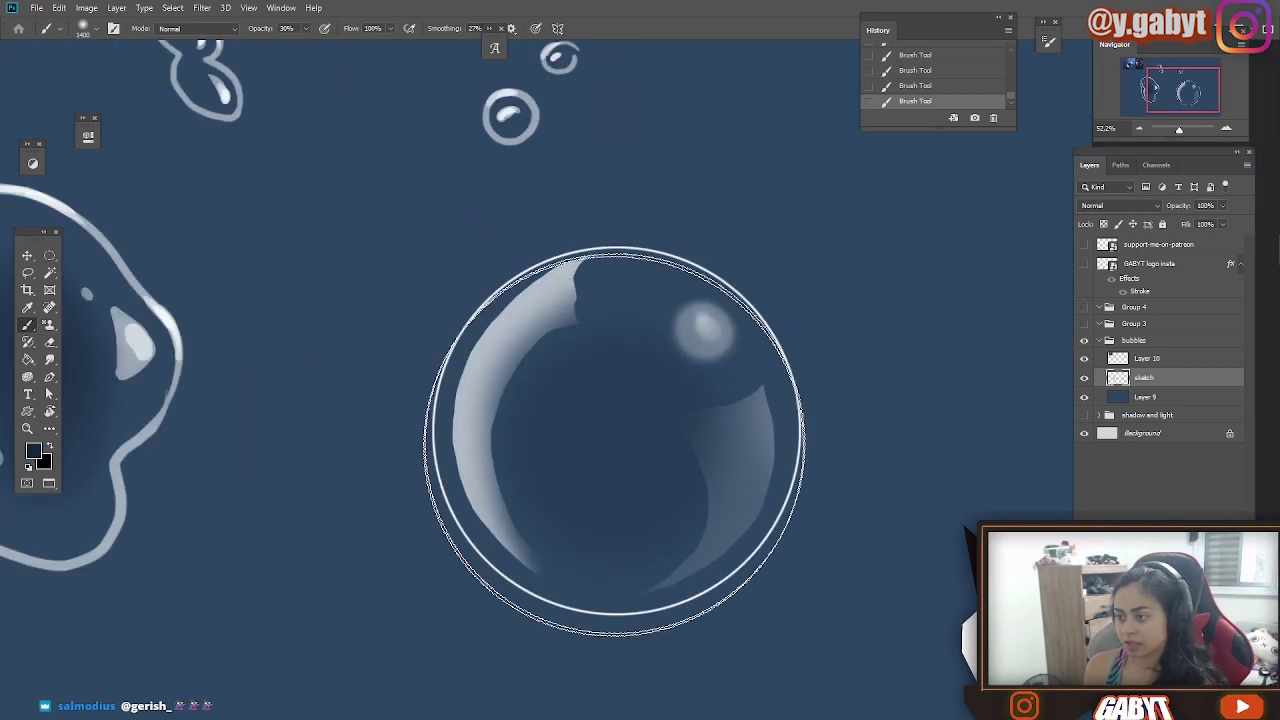
scroll(637, 488, "up", 2)
scroll(458, 293, "up", 3)
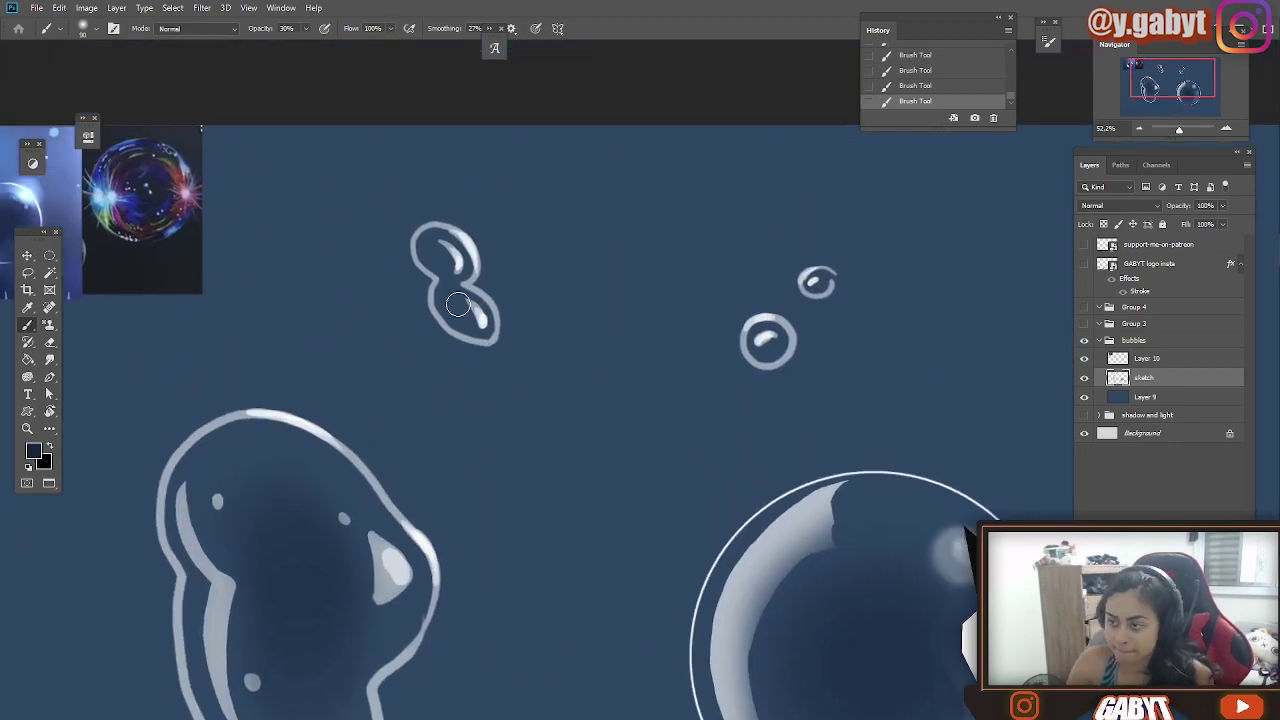
Step: Try to paint dark navy strokes at full opacity along the large round bubble's lower-right edge, and undo them
key("0")
left_click_drag(700, 431, 580, 126)
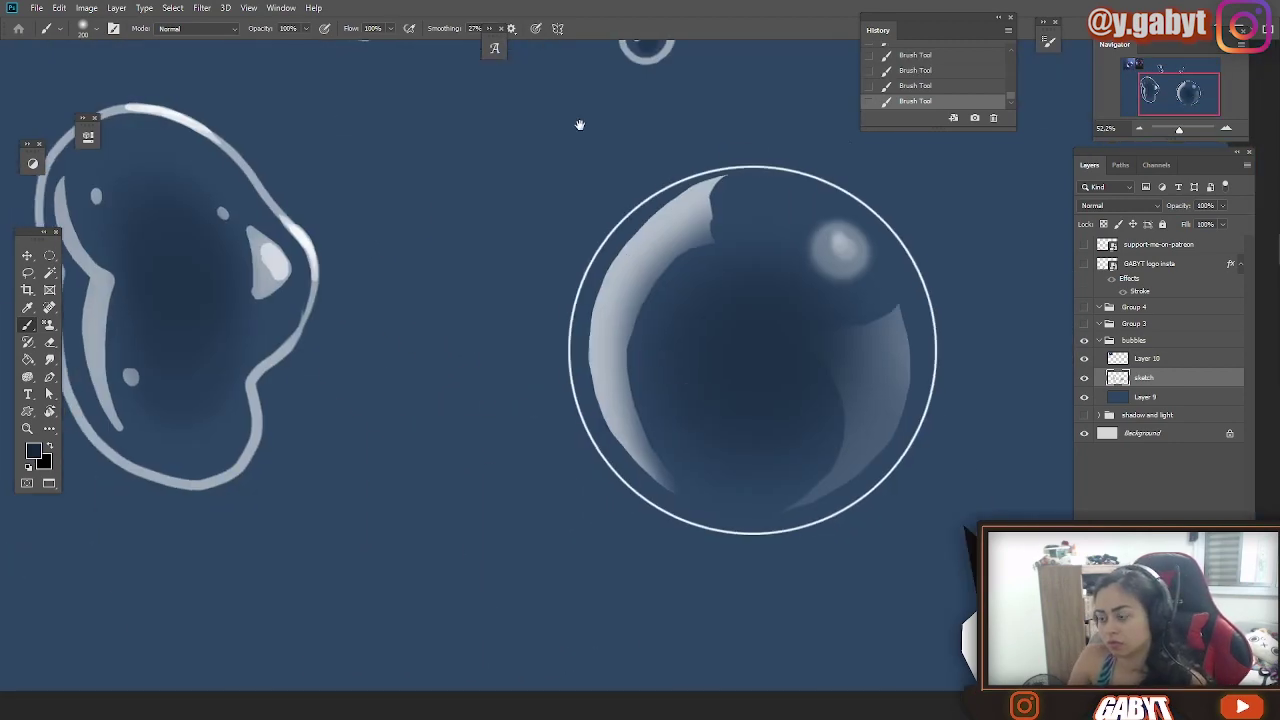
key("]")
key("]")
key("]")
key("]")
key("]")
key("]")
key("]")
key("]")
key("]")
key("ctrl+z")
scroll(884, 456, "down", 5)
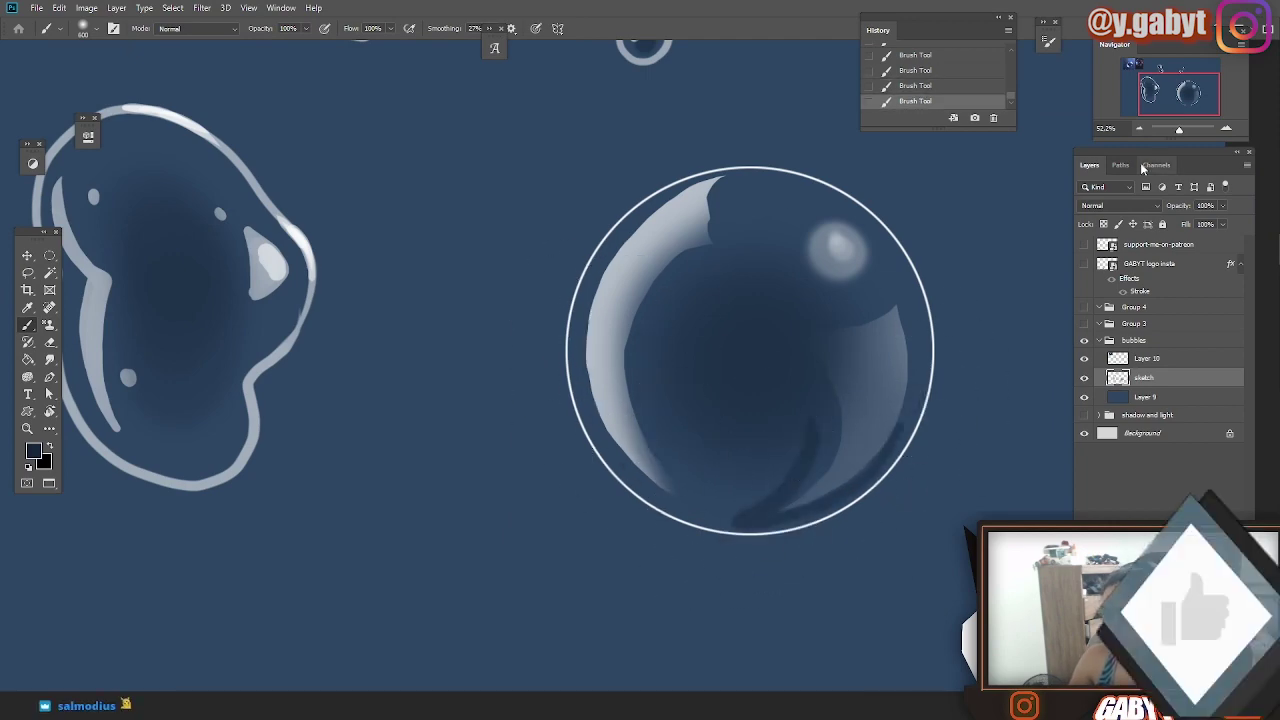
Step: Paint extra light highlights along the irregular bubble's inner edges and folds, and add tiny droplets beside it
scroll(805, 397, "up", 4)
mouse_move(805, 397)
left_mouse_down()
mouse_move(788, 367)
mouse_move(733, 379)
left_mouse_up()
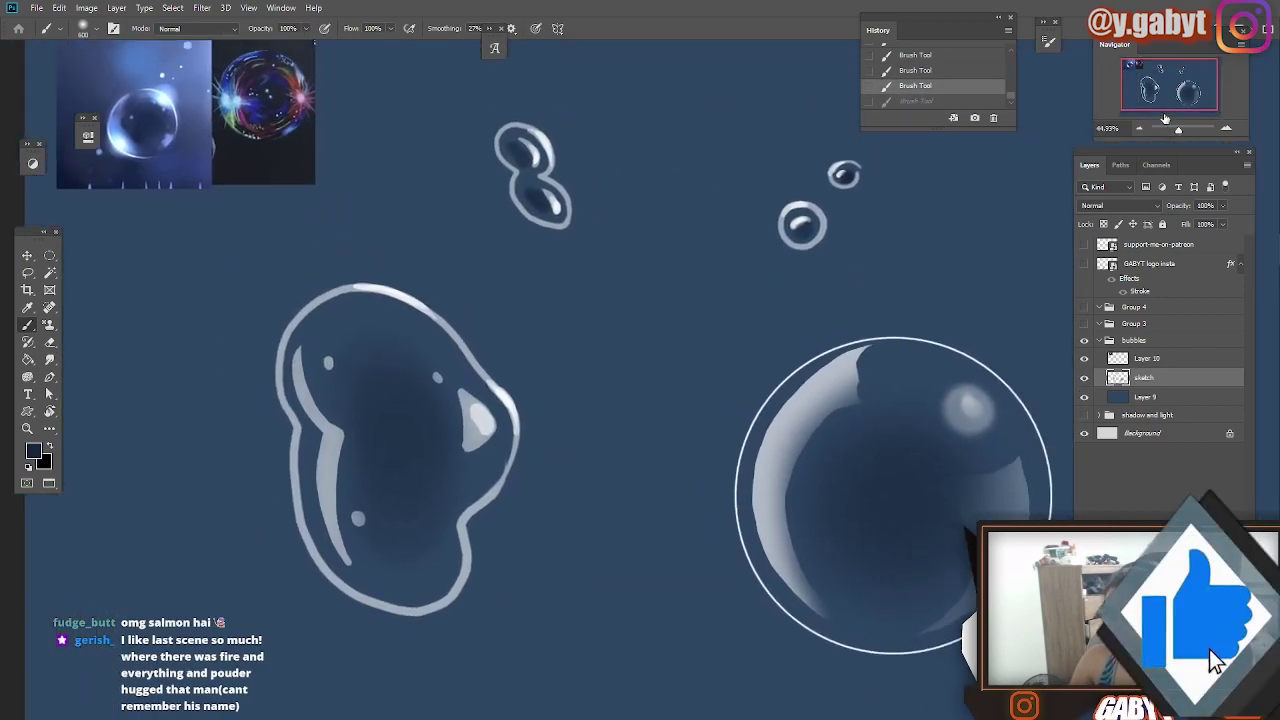
scroll(450, 420, "up", 2)
mouse_move(466, 528)
left_mouse_down()
mouse_move(452, 465)
mouse_move(503, 451)
mouse_move(522, 398)
left_mouse_up()
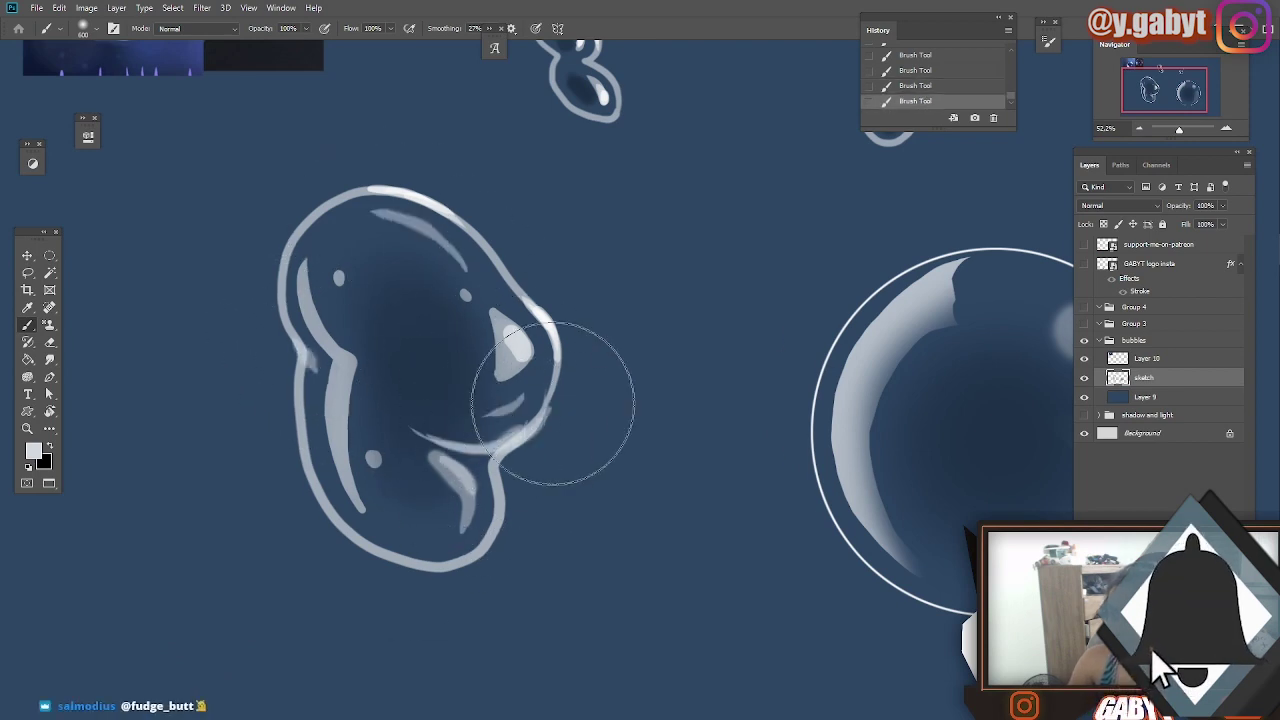
scroll(579, 263, "down", 4)
scroll(579, 263, "up", 3)
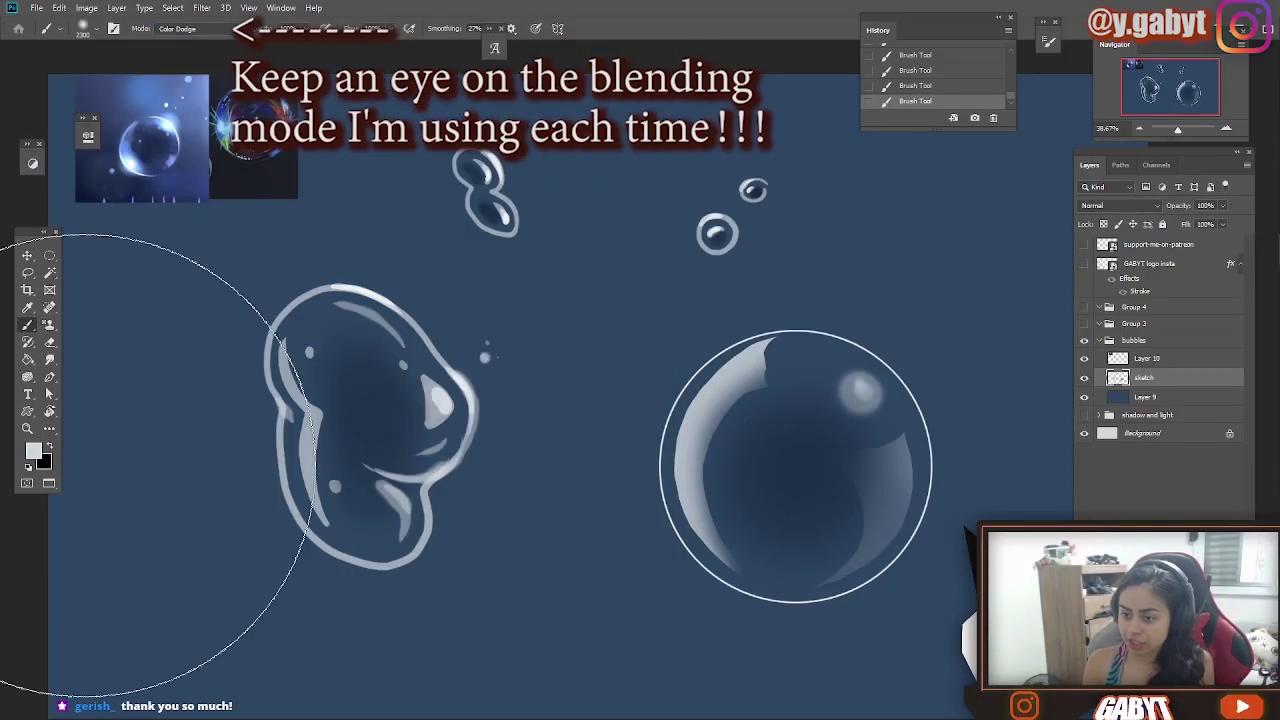
Step: Change the brush colour to bright cyan-blue for Color Dodge painting and undo the trial stroke
left_click(33, 451)
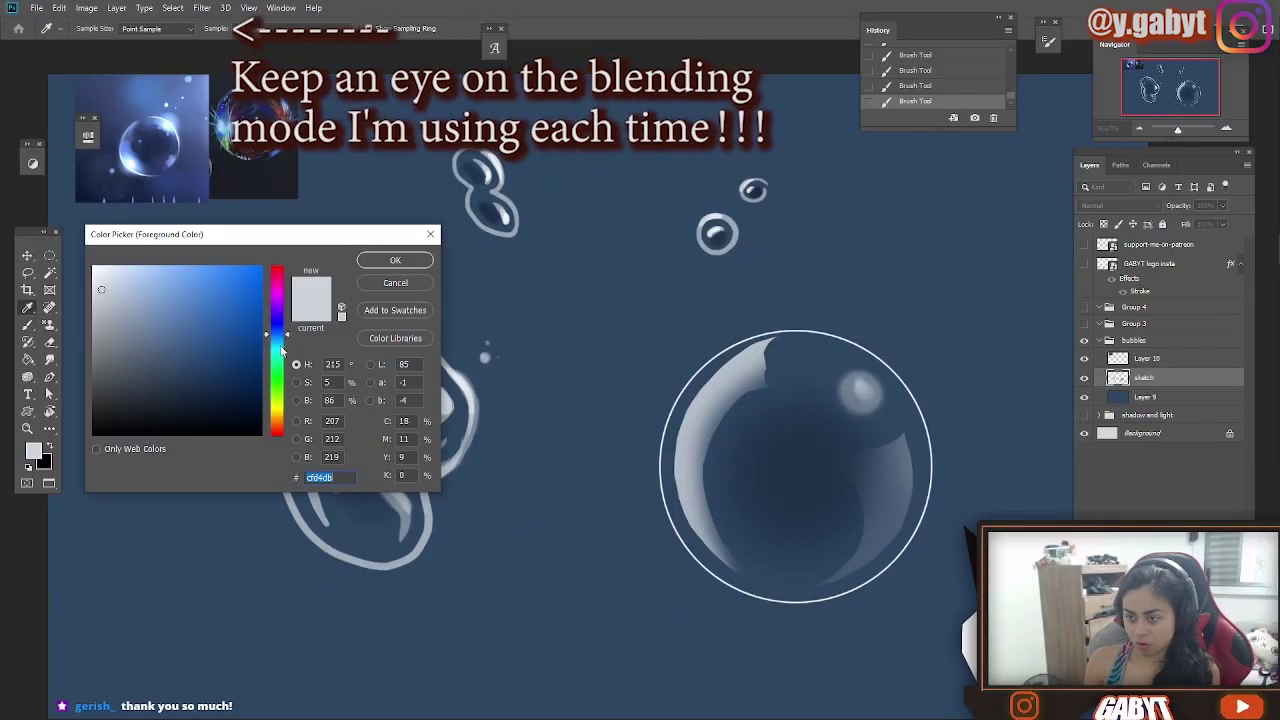
left_click(277, 350)
left_click(395, 260)
key("b")
key("ctrl+z")
key("F5")
key("F5")
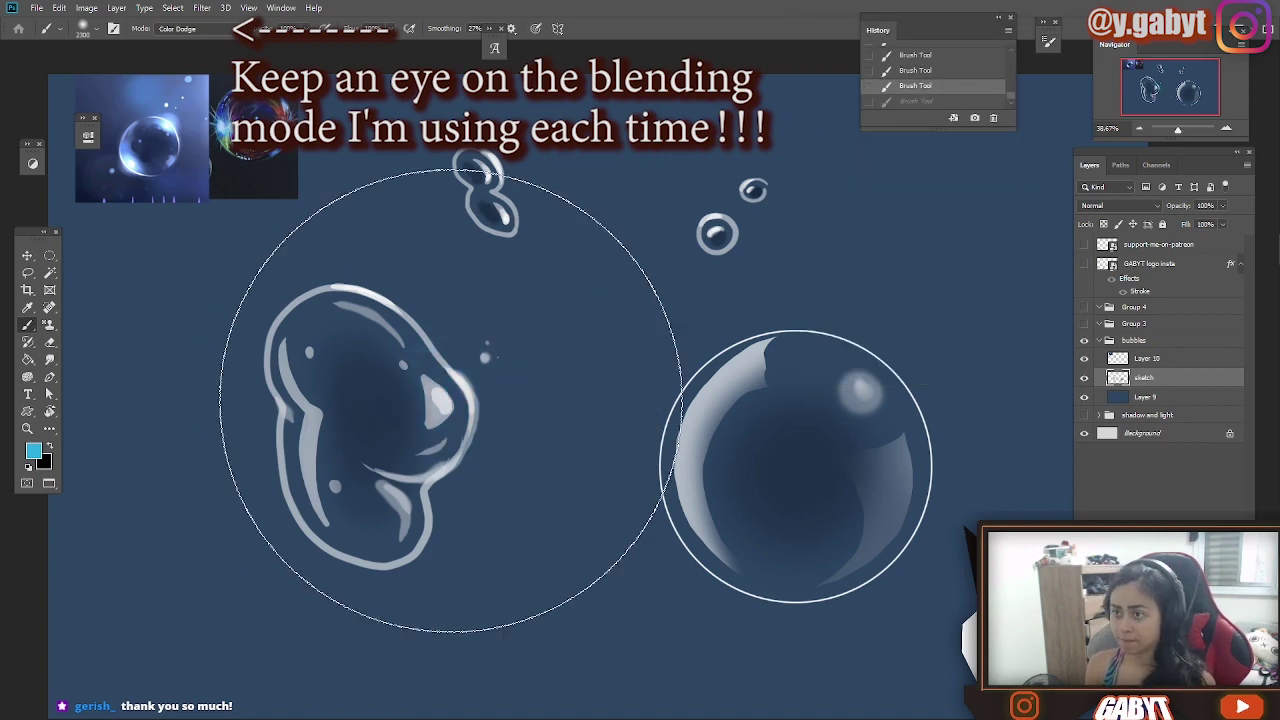
Step: Paint soft cyan Color Dodge glows at 30% opacity over the irregular bubble's highlights and the large round bubble's upper part with a 1000 px brush
left_click(443, 394)
key("bracketleft")
key("bracketleft")
key("bracketleft")
key("bracketleft")
key("bracketleft")
key("bracketleft")
key("bracketleft")
key("bracketleft")
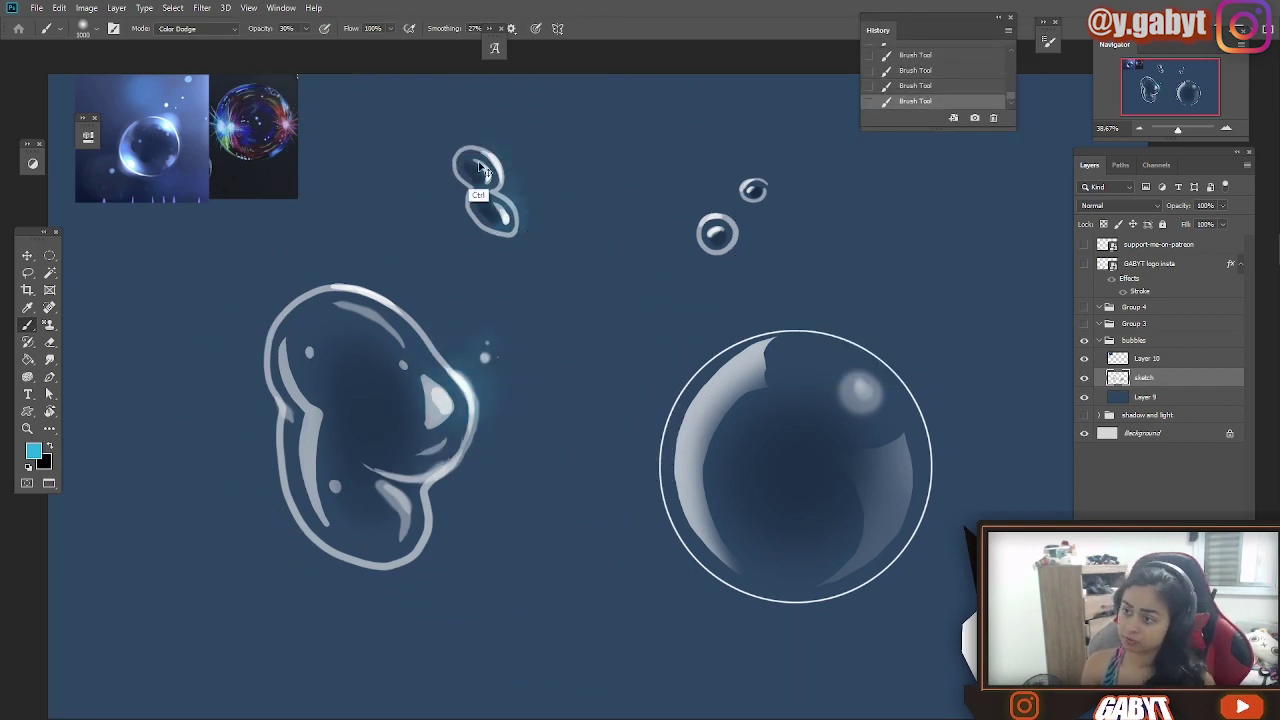
key("ctrl+z")
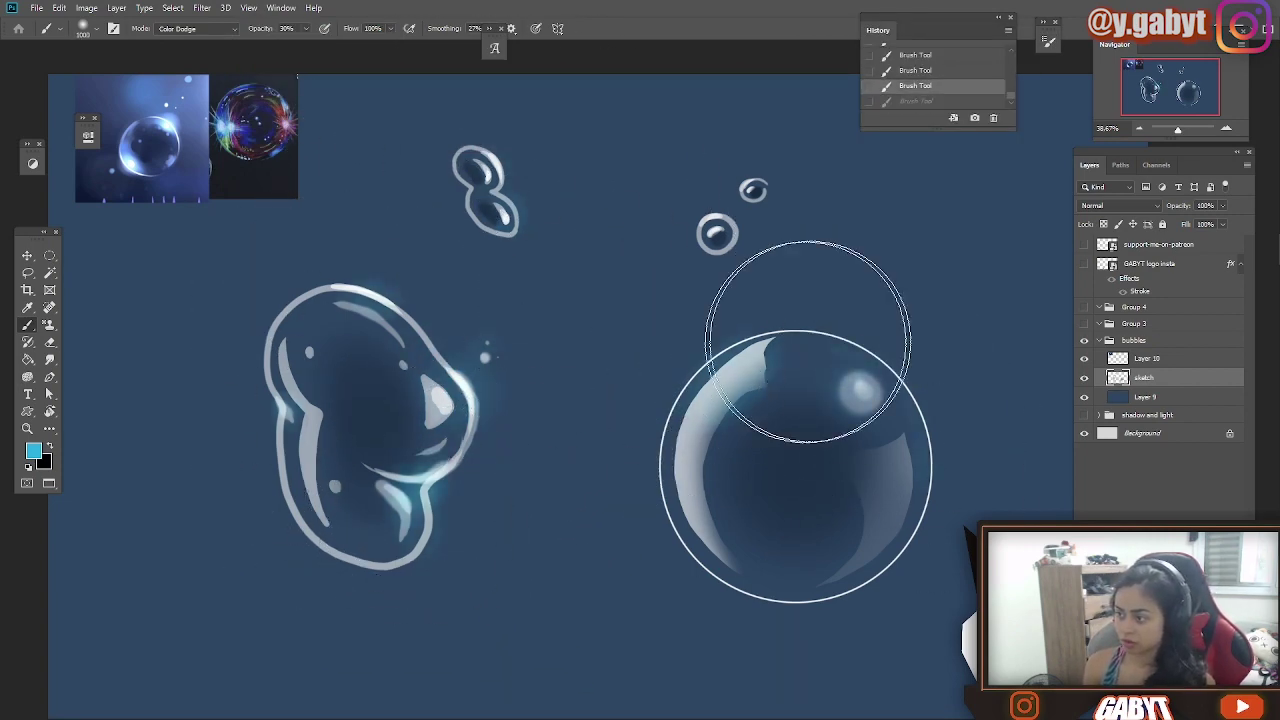
mouse_move(808, 340)
left_mouse_down()
mouse_move(671, 491)
mouse_move(700, 543)
left_mouse_up()
Step: Fade the bottom and top of the large round bubble's outline with a soft 600 px eraser
left_click_drag(144, 453, 90, 415)
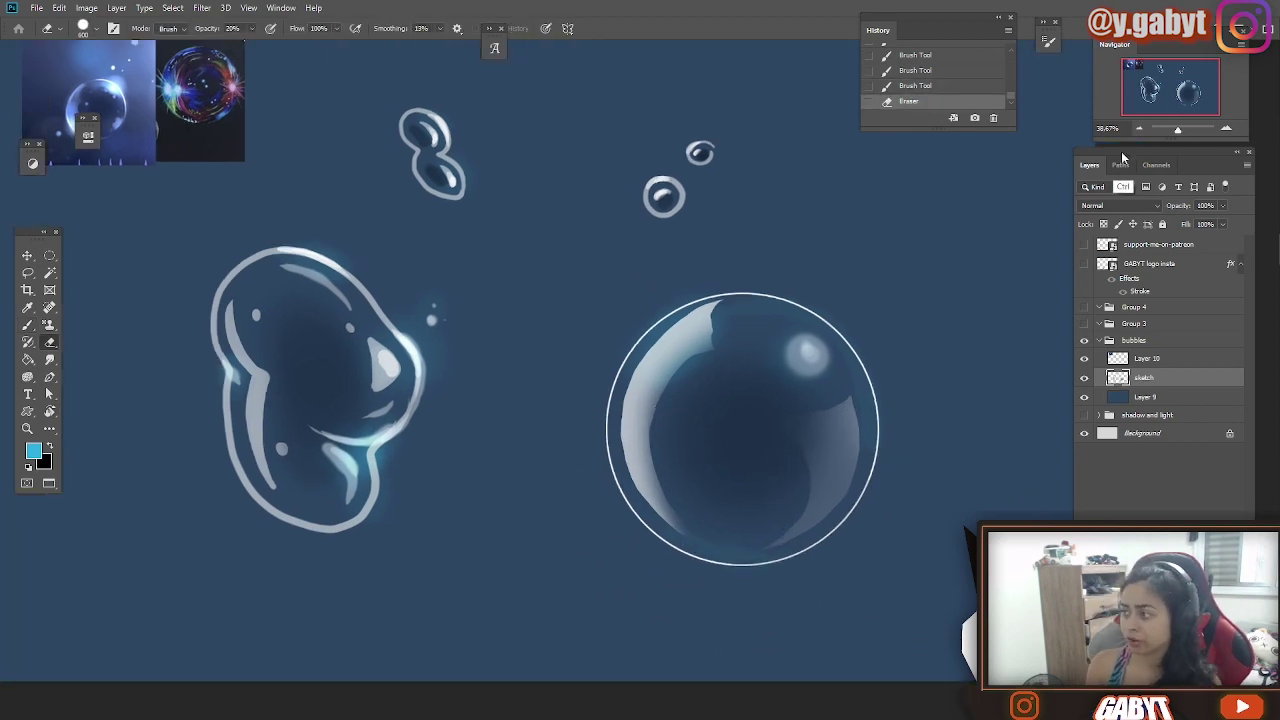
scroll(1043, 537, "up", 2)
key("ctrl+z")
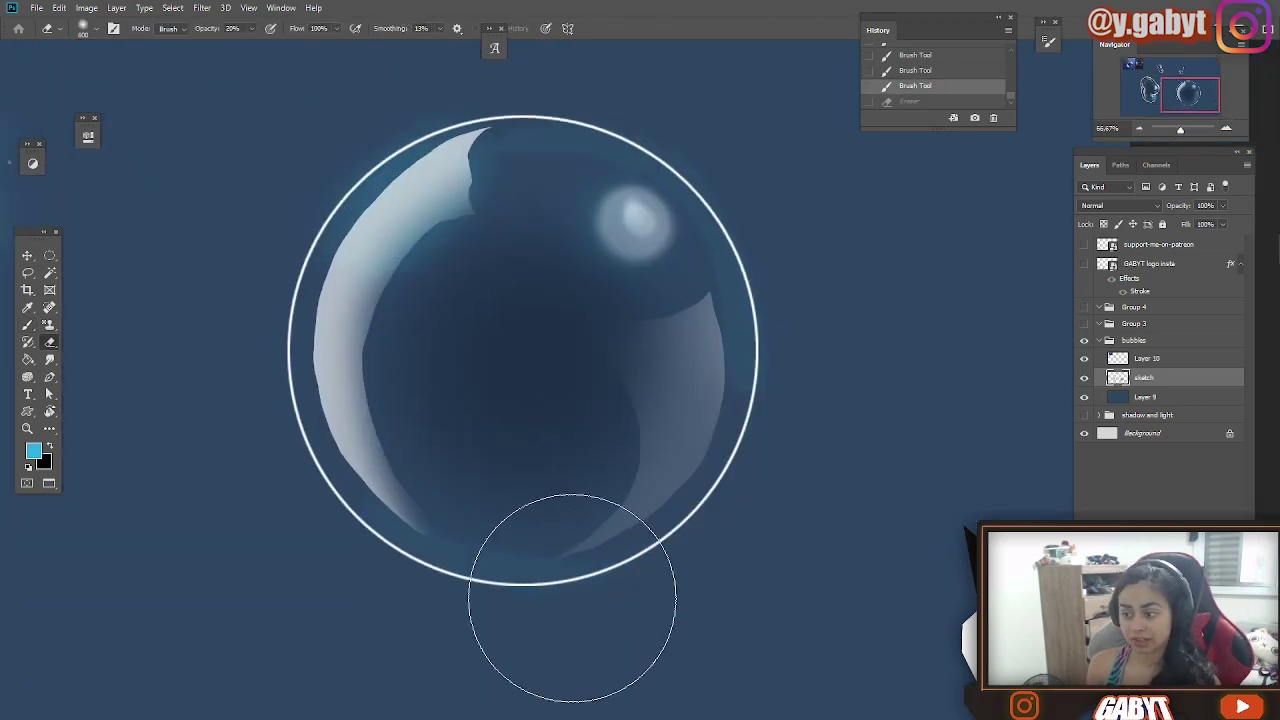
mouse_move(572, 598)
left_mouse_down()
mouse_move(624, 565)
mouse_move(565, 592)
left_mouse_up()
left_click_drag(428, 100, 476, 88)
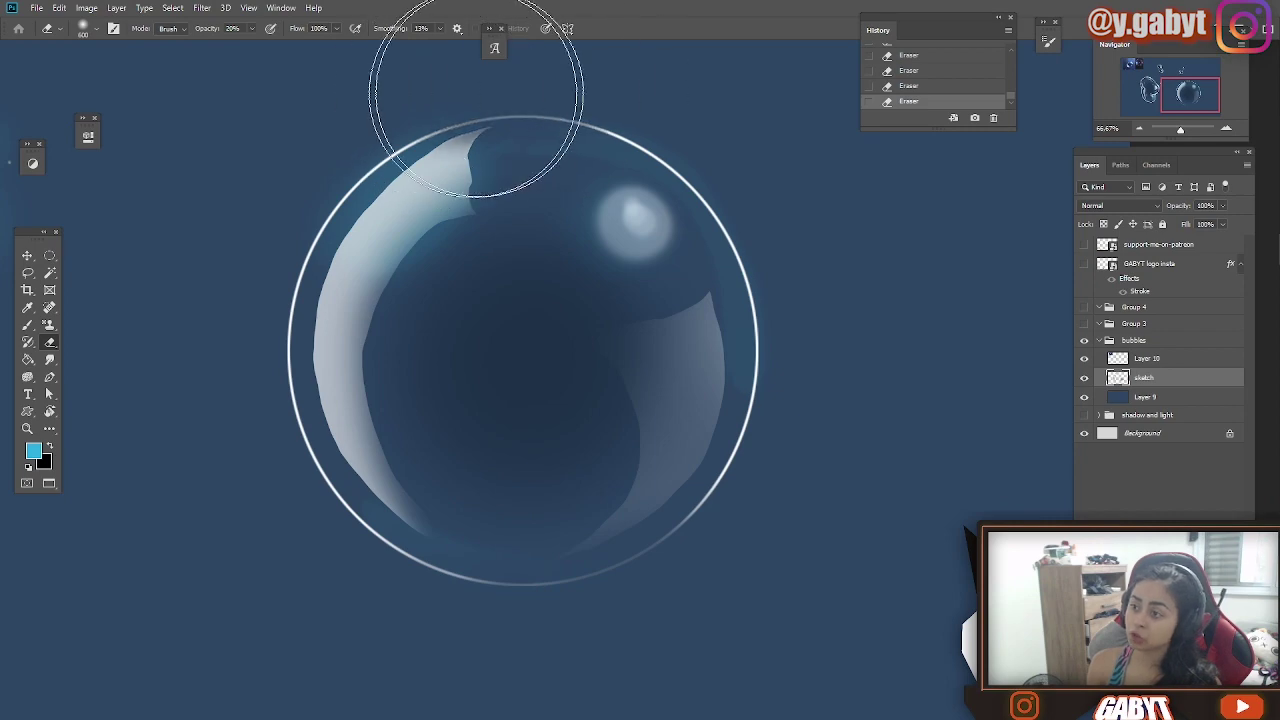
Step: Partly fade the irregular bubble's outline with the soft 600 px eraser
key("ctrl+0")
scroll(300, 300, "up", 3)
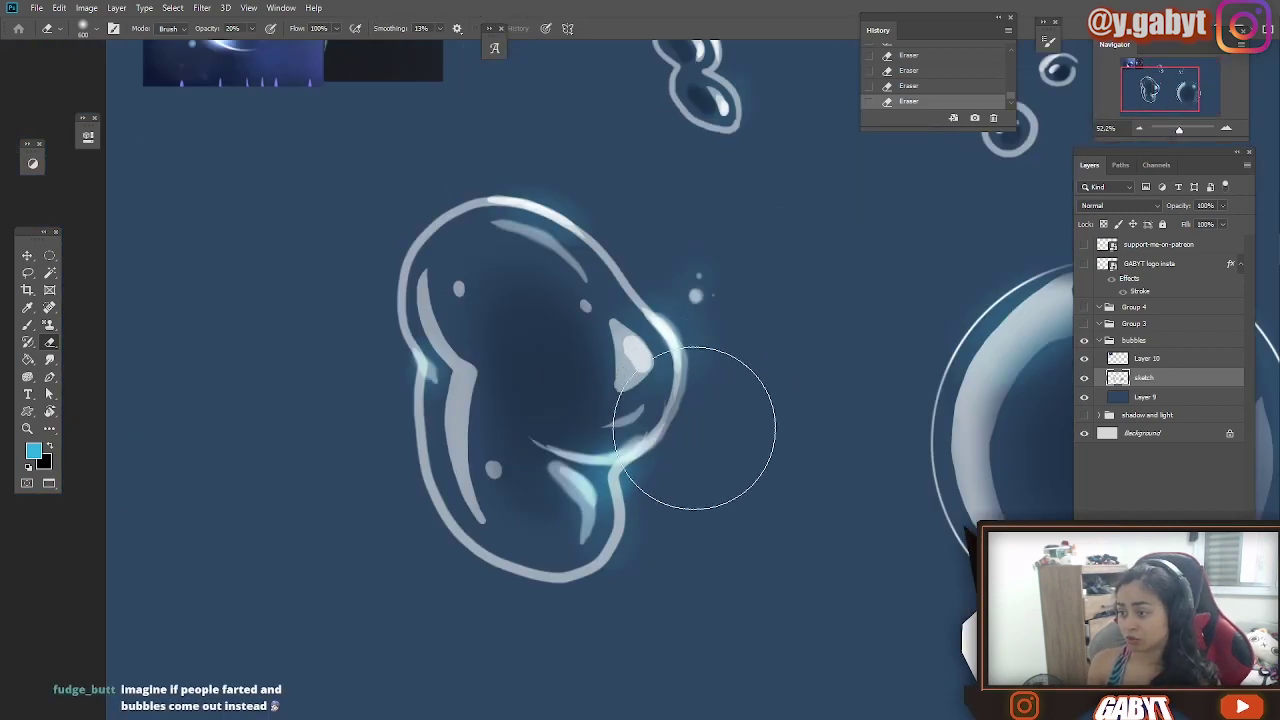
left_click_drag(1178, 133, 1150, 133)
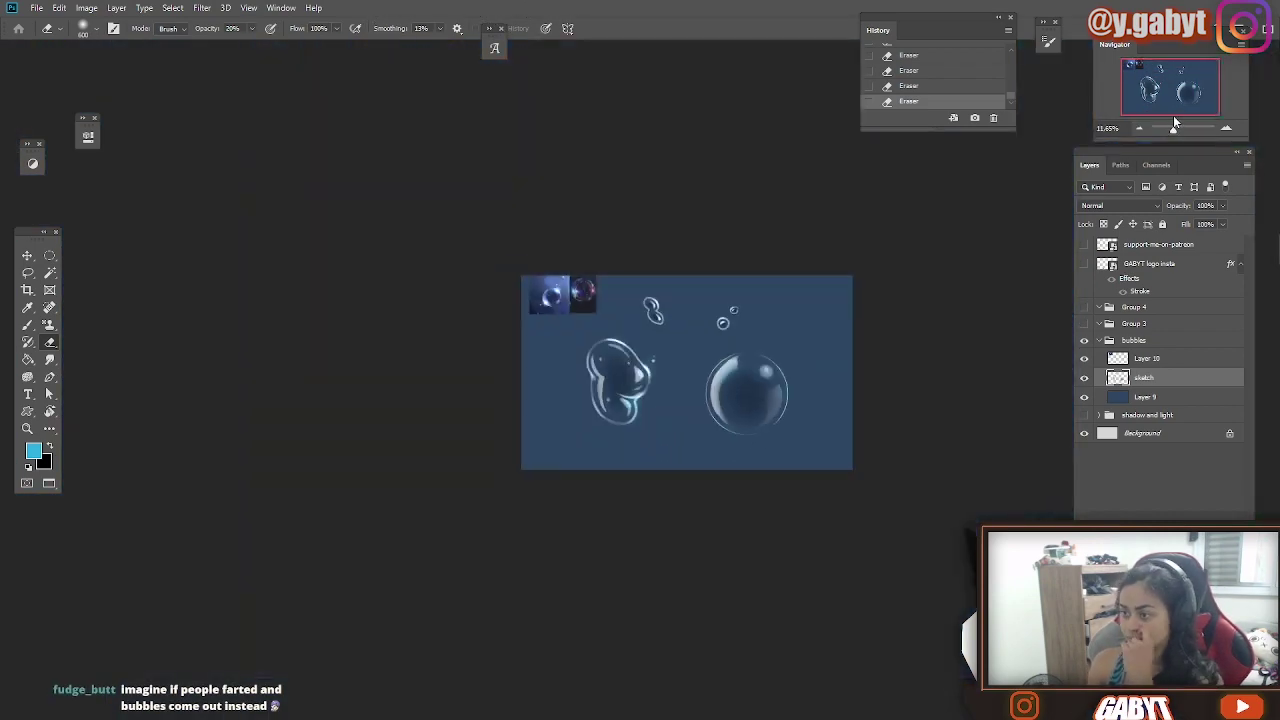
Step: Add soft cyan Color Dodge glows around the two small round bubbles and undo the last extra stroke
scroll(666, 271, "up", 3)
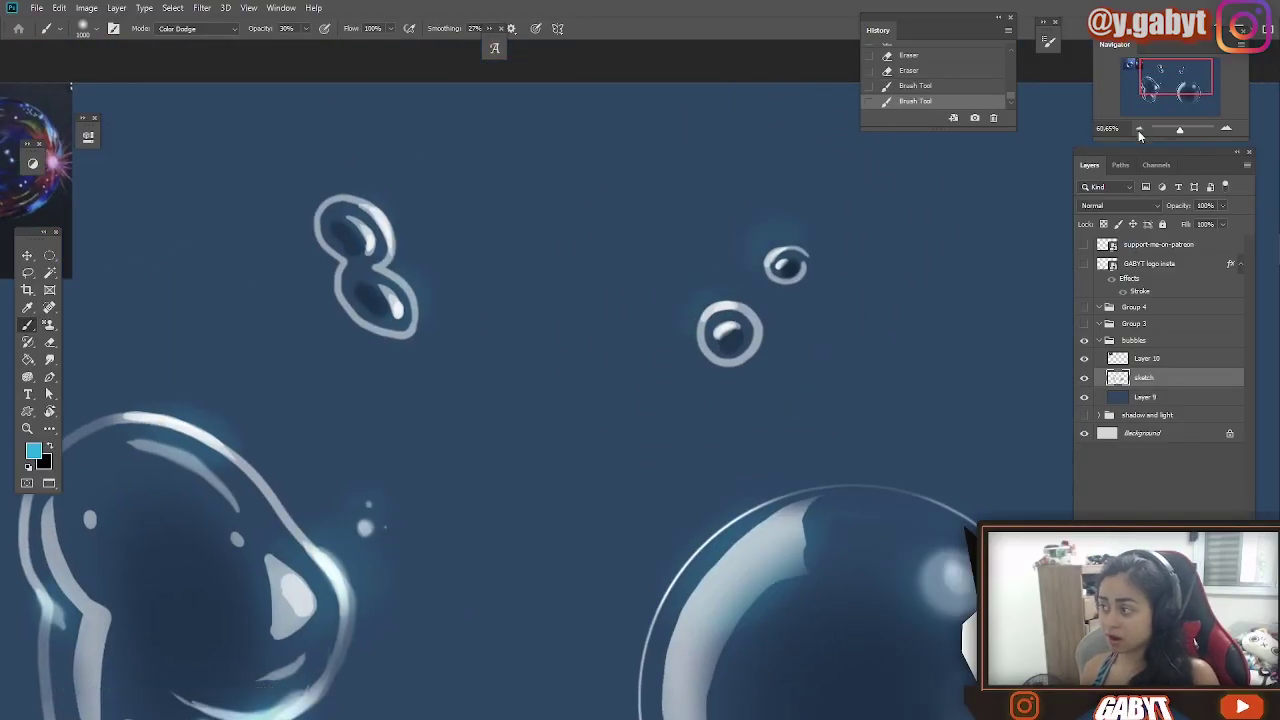
key("ctrl+0")
key("F5")
key("F5")
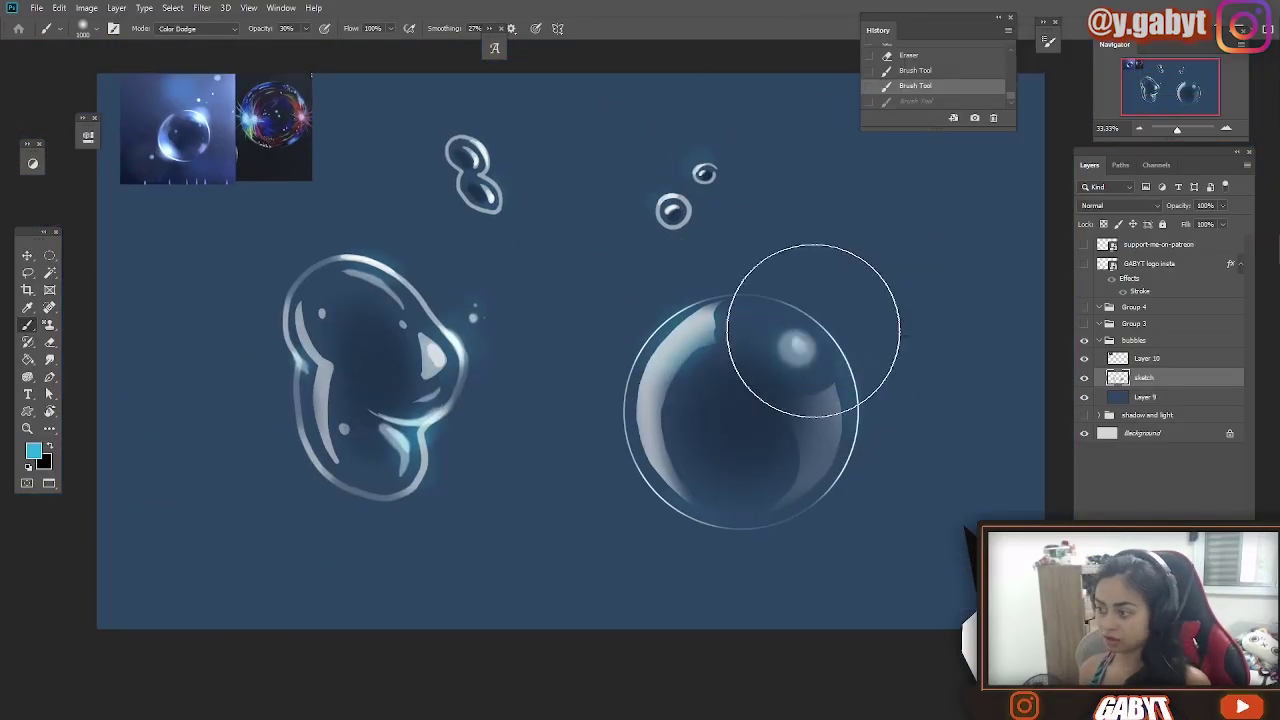
key("ctrl+z")
Step: Switch the brush to Screen mode and set its colour to a saturated blue
left_click(195, 28)
left_click(190, 157)
left_click(437, 356)
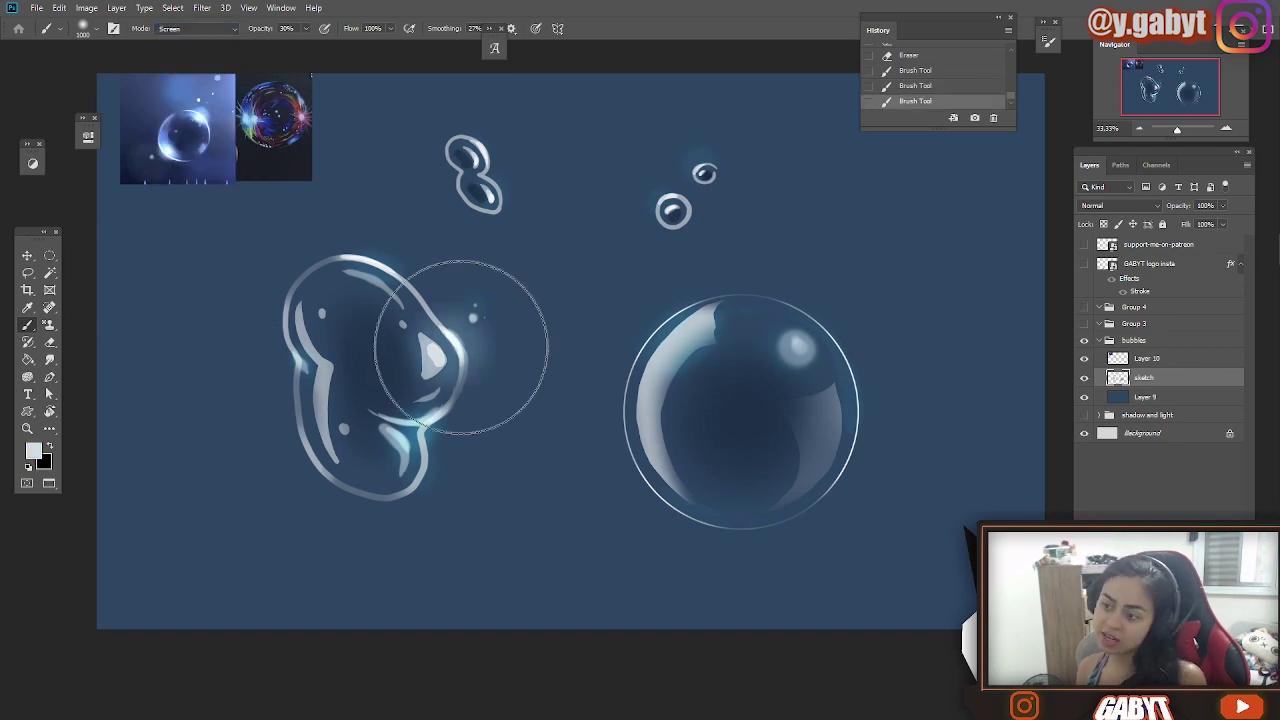
left_click(33, 451)
left_click(389, 266)
left_click(33, 451)
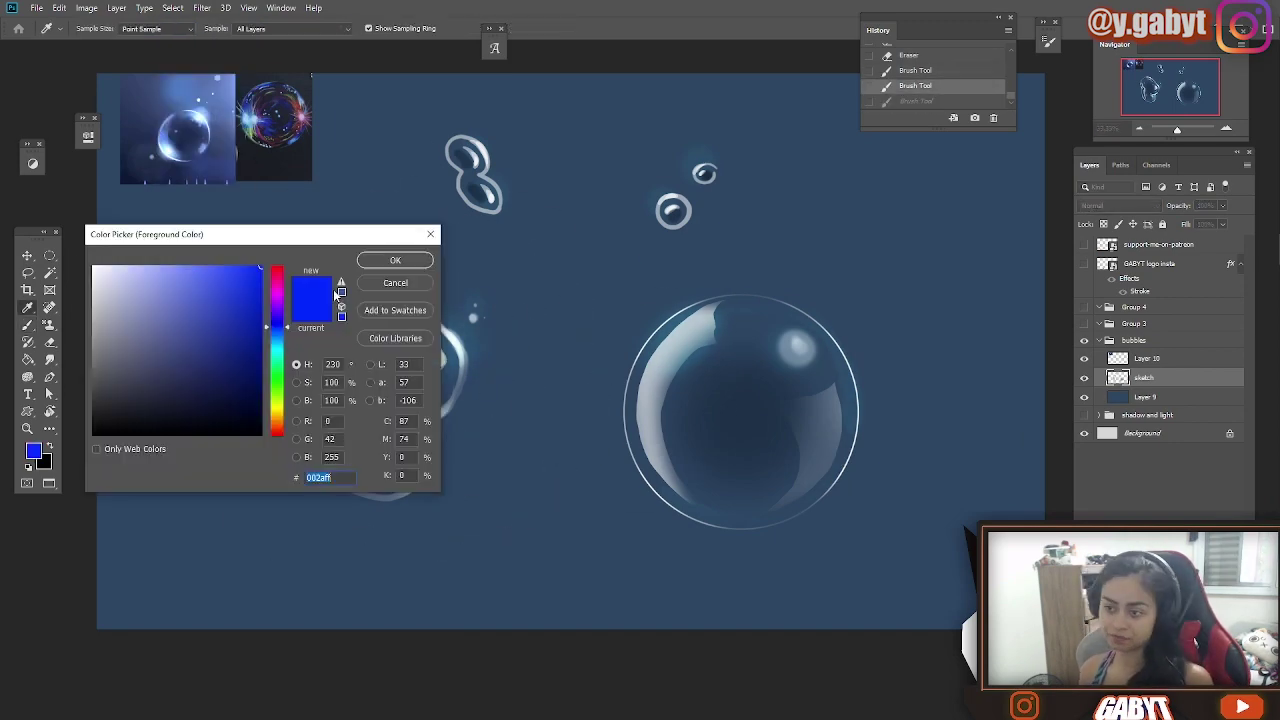
left_click(394, 257)
Step: Paint a soft blue Screen glow around the irregular bubble's edges, reducing the brush to 400 px
left_click(443, 371)
key("bracketleft")
key("bracketleft")
key("bracketleft")
key("bracketleft")
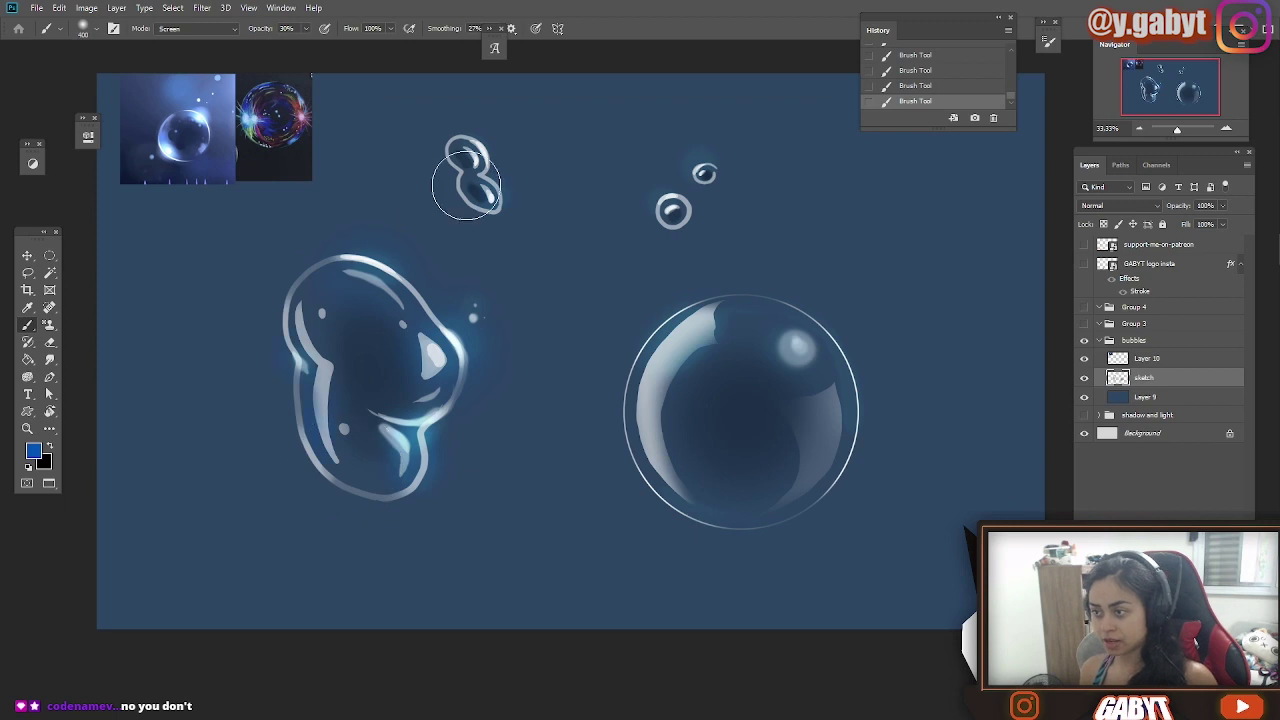
Step: Paint a soft white Screen glow over the irregular bubble's right highlight and the round bubble's upper-left edge with a 900 px brush
key("bracketright")
key("bracketright")
key("bracketright")
key("bracketright")
key("bracketright")
key("bracketright")
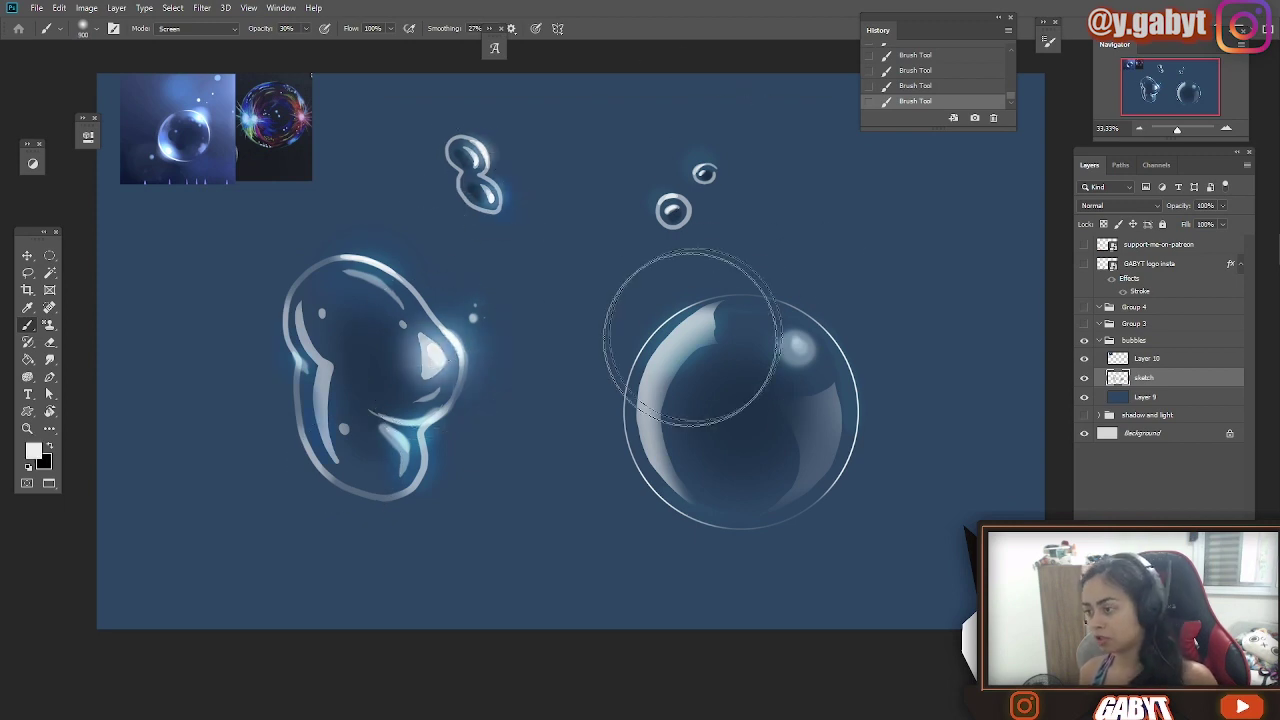
Step: Brighten the large round bubble's spot highlight with a small white Screen brush at 100% opacity
key("bracketleft")
key("bracketleft")
key("bracketleft")
key("bracketleft")
key("bracketleft")
key("bracketleft")
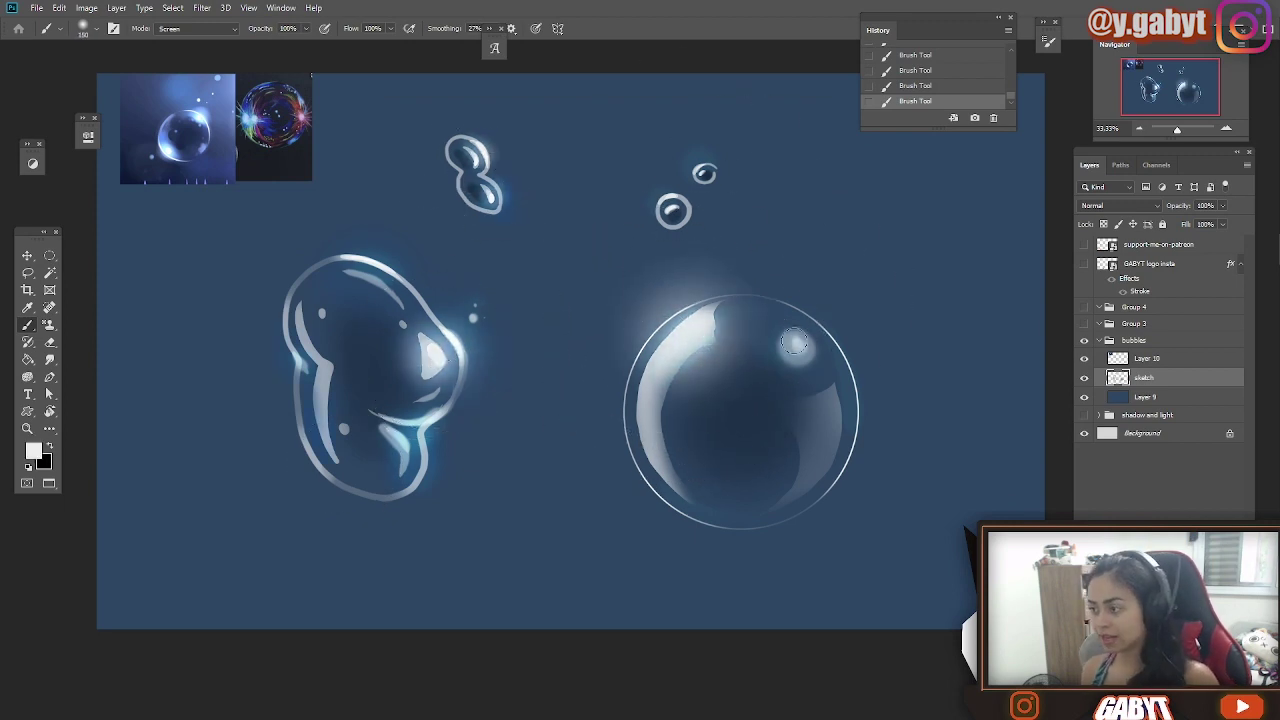
Step: Enlarge the brush, lower its opacity to 20% and sample a blue for a broad glow at the round bubble's upper left
key("bracketright")
key("bracketright")
key("bracketright")
key("bracketright")
key("bracketright")
key("bracketright")
key("2")
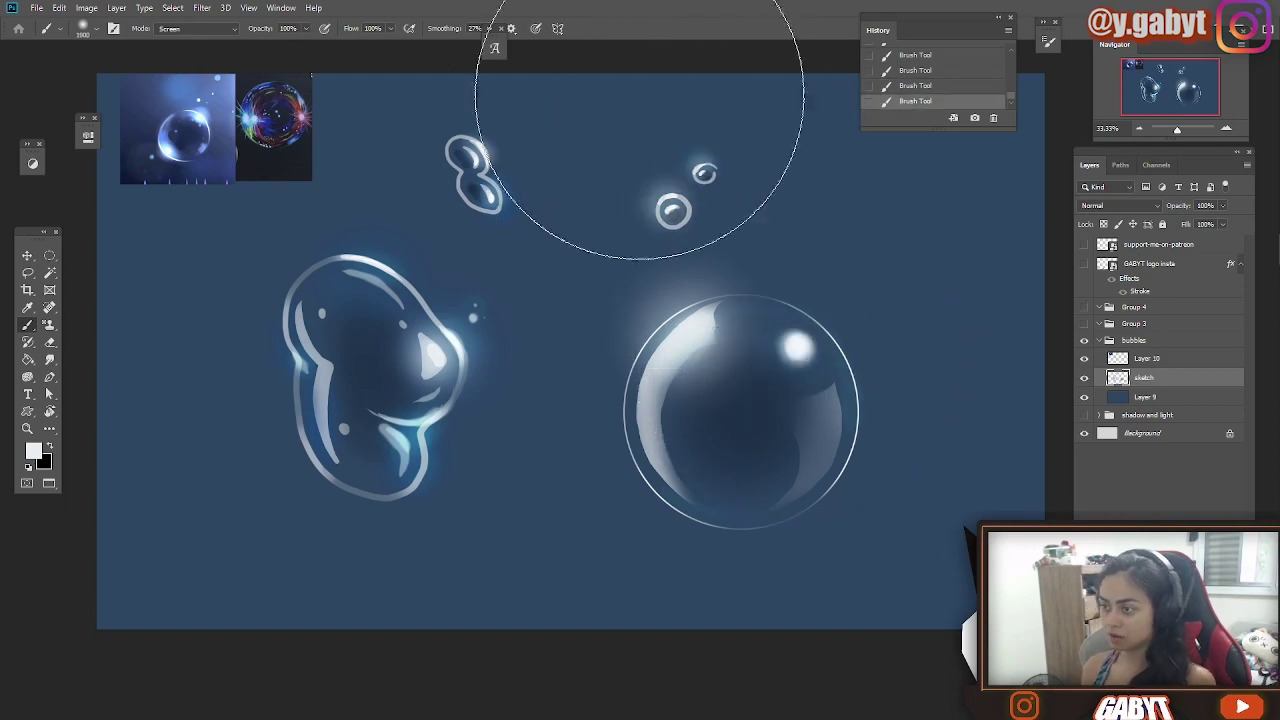
left_click(680, 343, "alt")
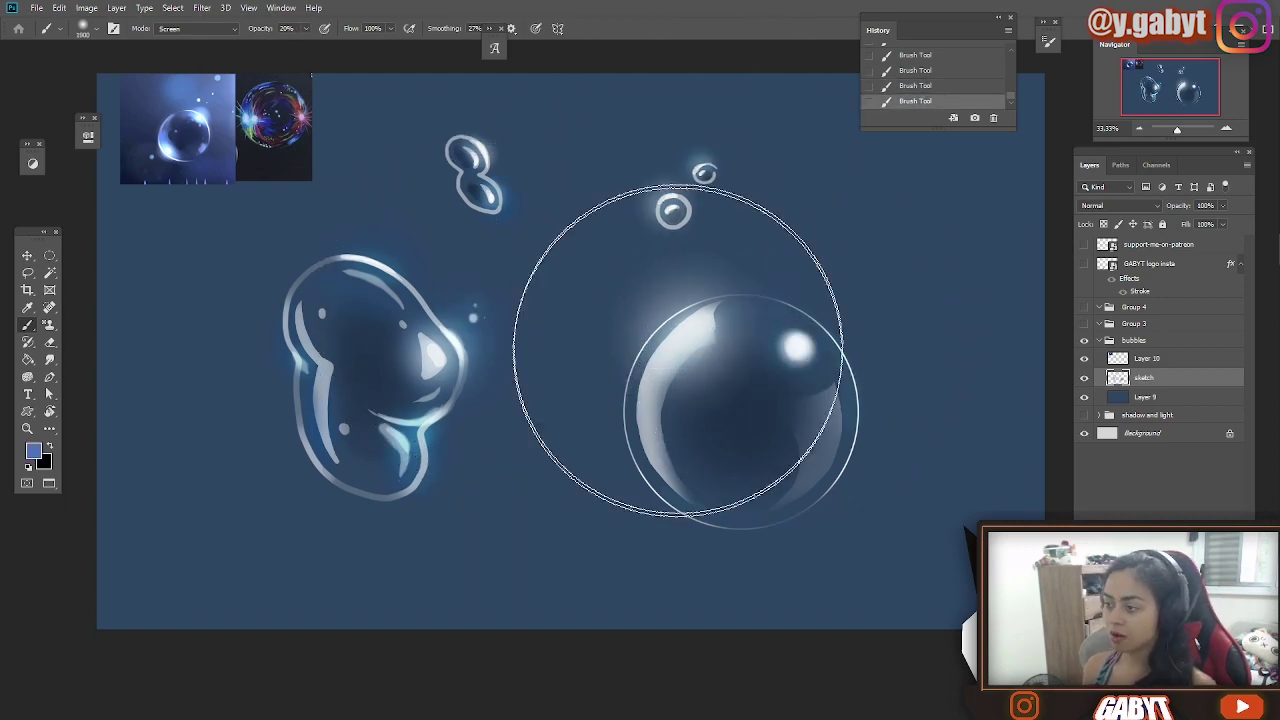
Step: Paint a soft blue glow around the irregular bubble's outline and the small two-lobed bubble with a 700 px brush at 20% opacity
key("bracketleft")
key("bracketleft")
key("bracketleft")
key("bracketleft")
key("bracketleft")
key("bracketleft")
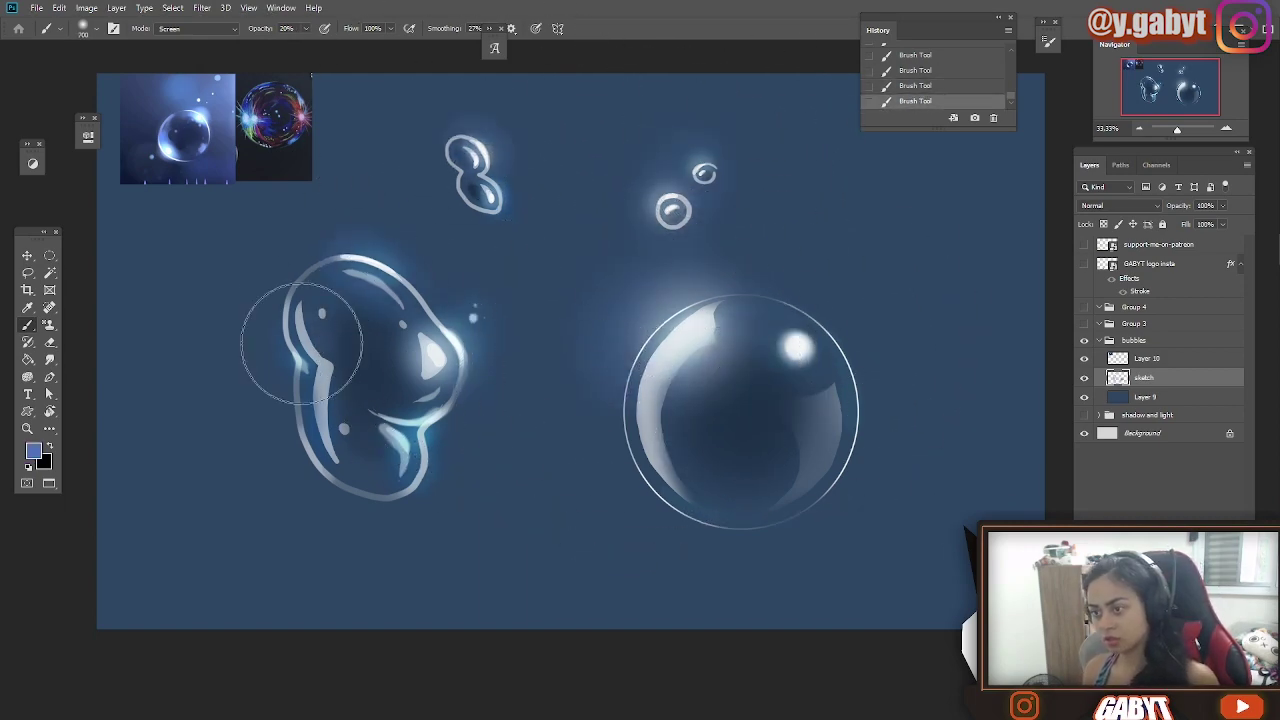
left_click_drag(301, 343, 303, 445)
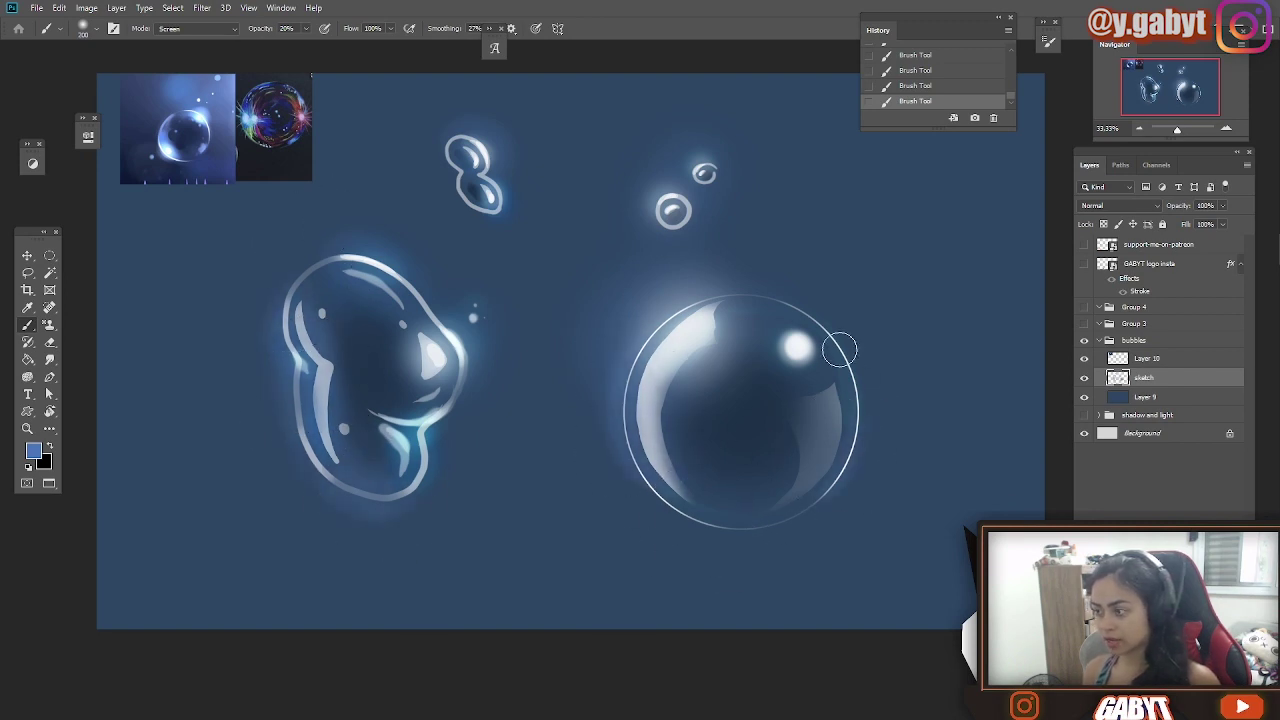
Step: Paint a faint blue Screen glow along the outer edge of the large round bubble, varying the brush size
left_click_drag(650, 505, 849, 471)
key("bracketright")
key("bracketright")
key("bracketright")
key("bracketright")
key("bracketright")
key("bracketright")
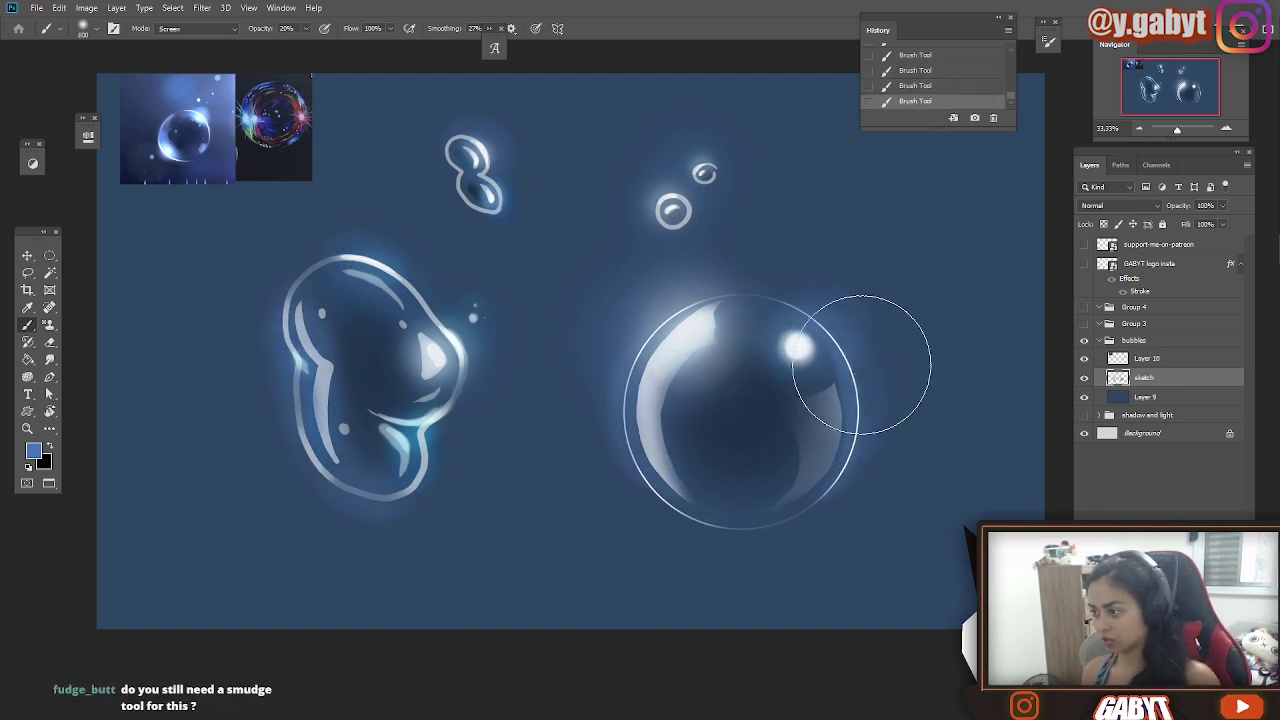
Step: Paint large soft blue spots across the background with a very large Screen brush at 40% opacity
scroll(700, 330, "down", 1)
scroll(886, 394, "up", 1)
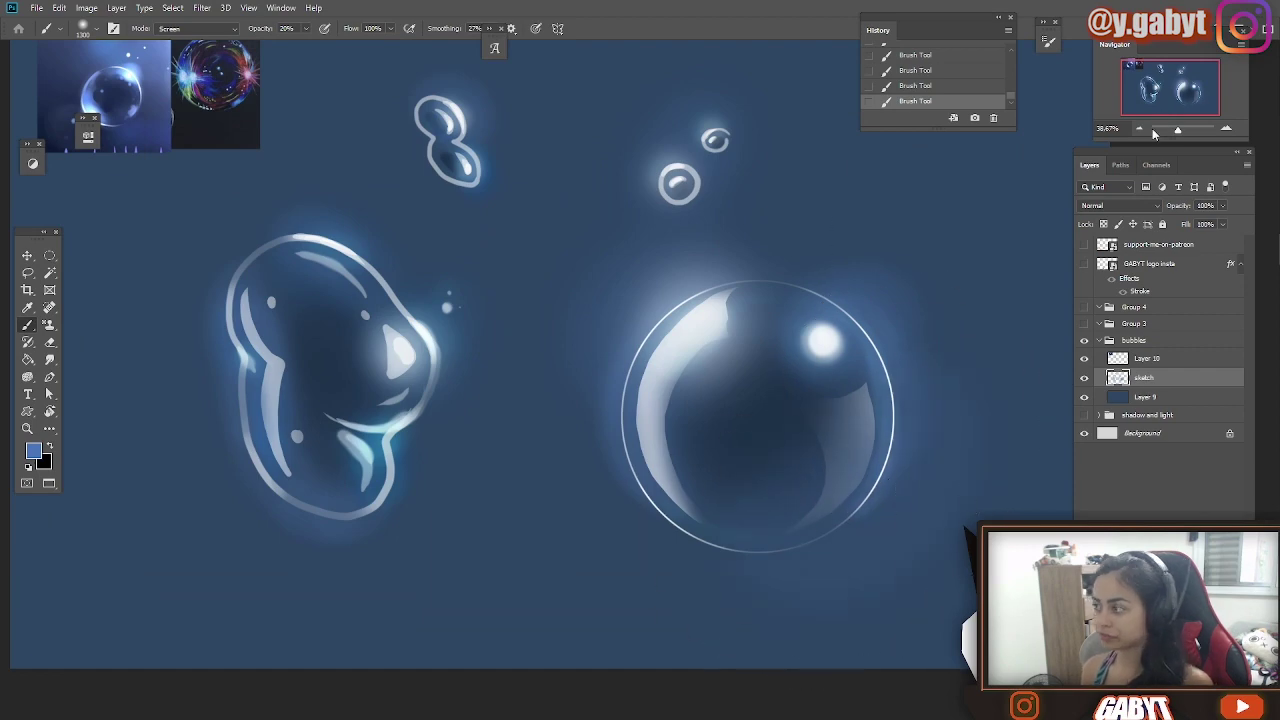
scroll(913, 225, "down", 1)
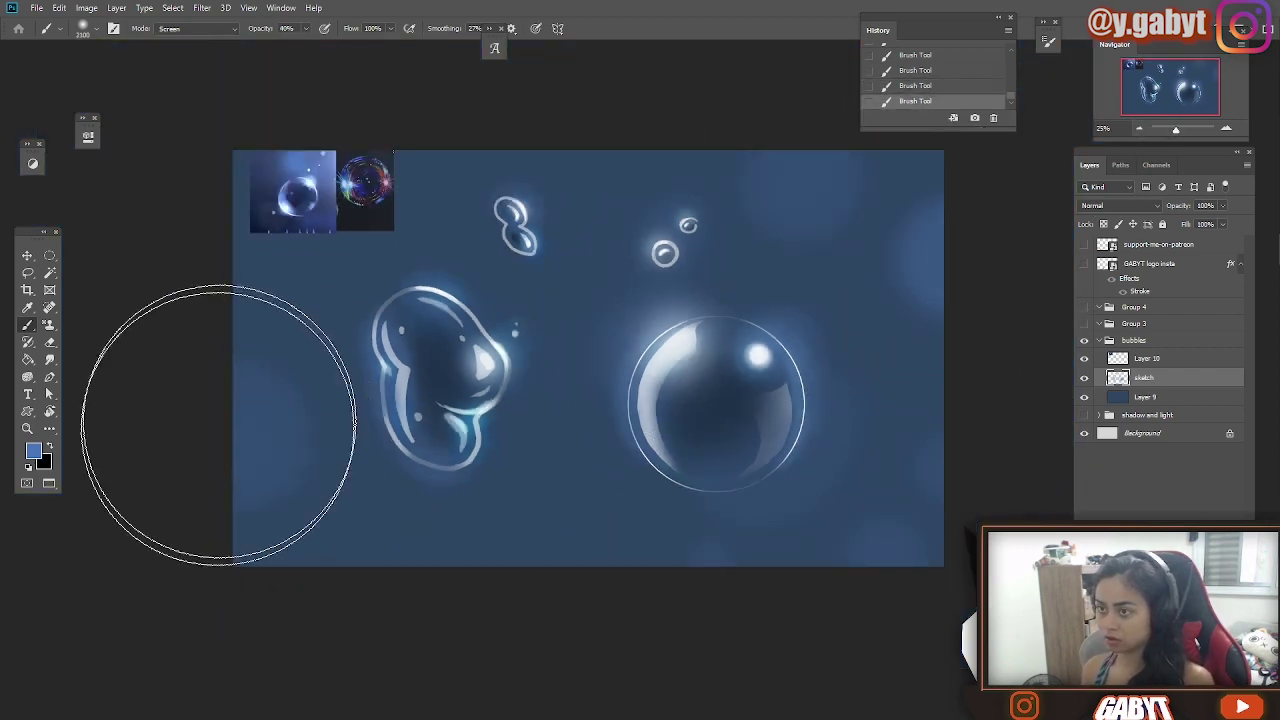
left_click_drag(1179, 130, 1177, 130)
Step: Switch the brush to Soft Light mode, undo the trial blue tint and set the colour to bright purple #b734ed
left_click(195, 28)
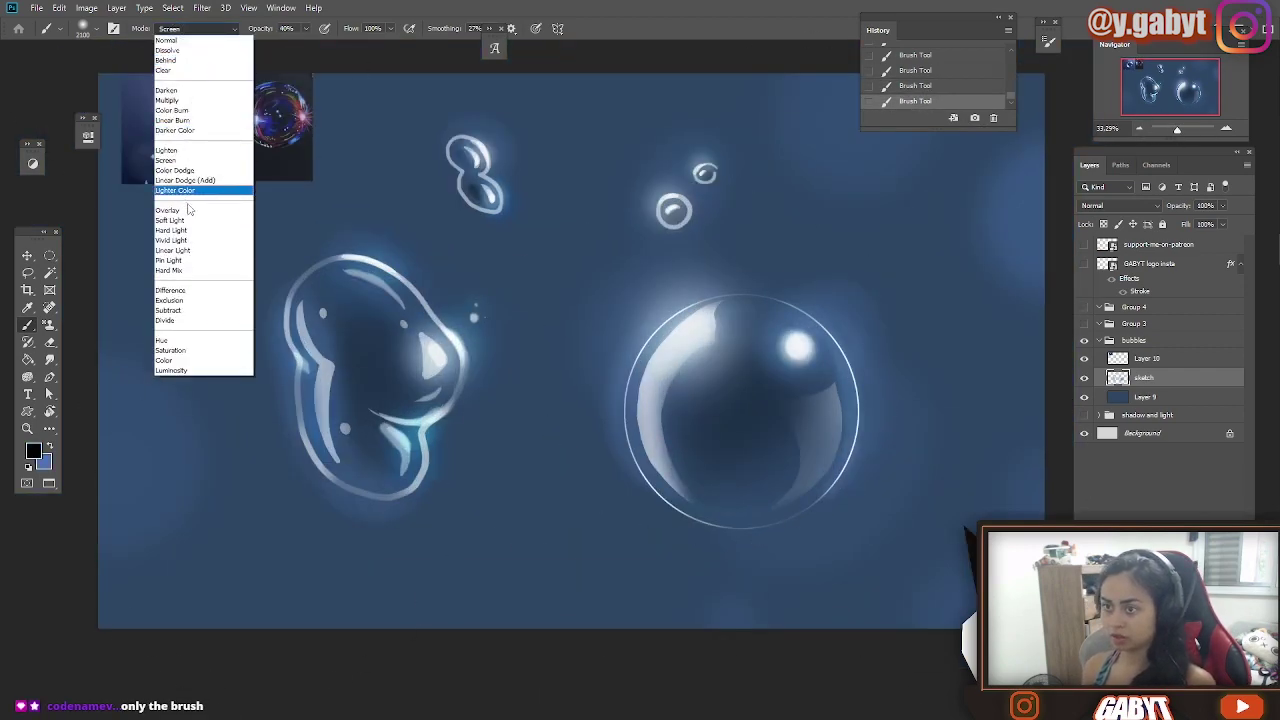
left_click(172, 220)
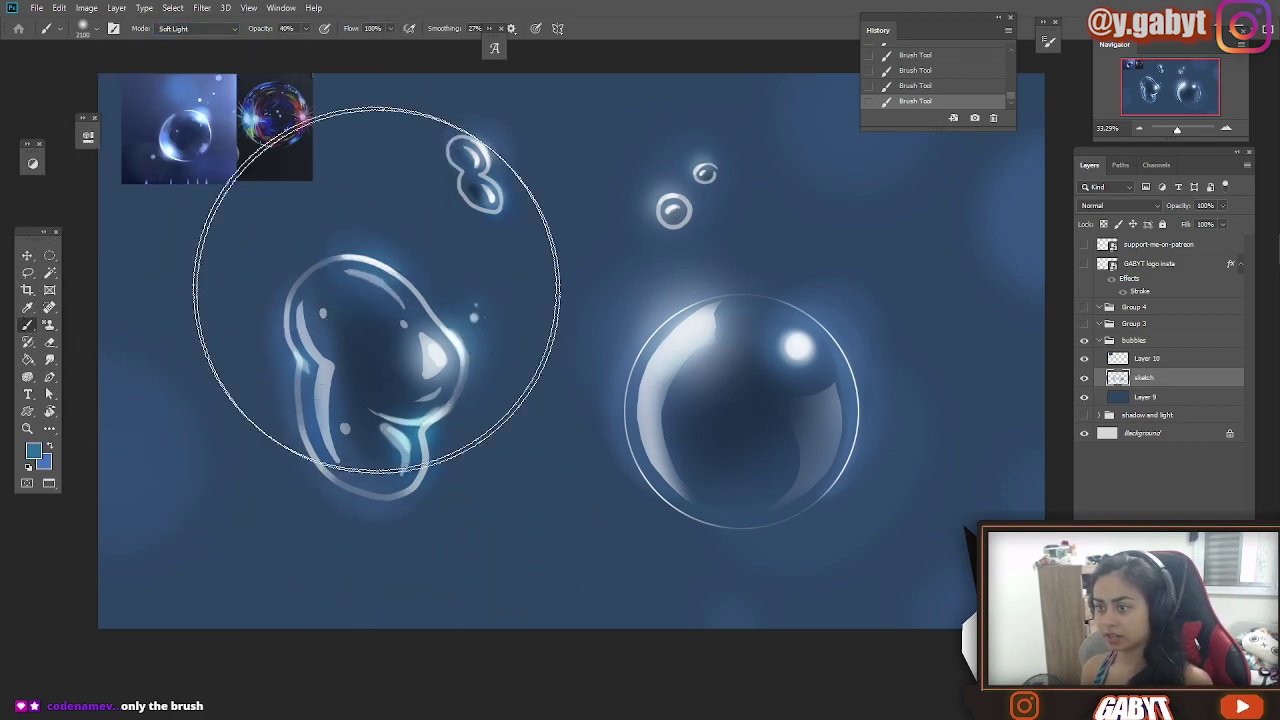
key("ctrl+z")
left_click(33, 451)
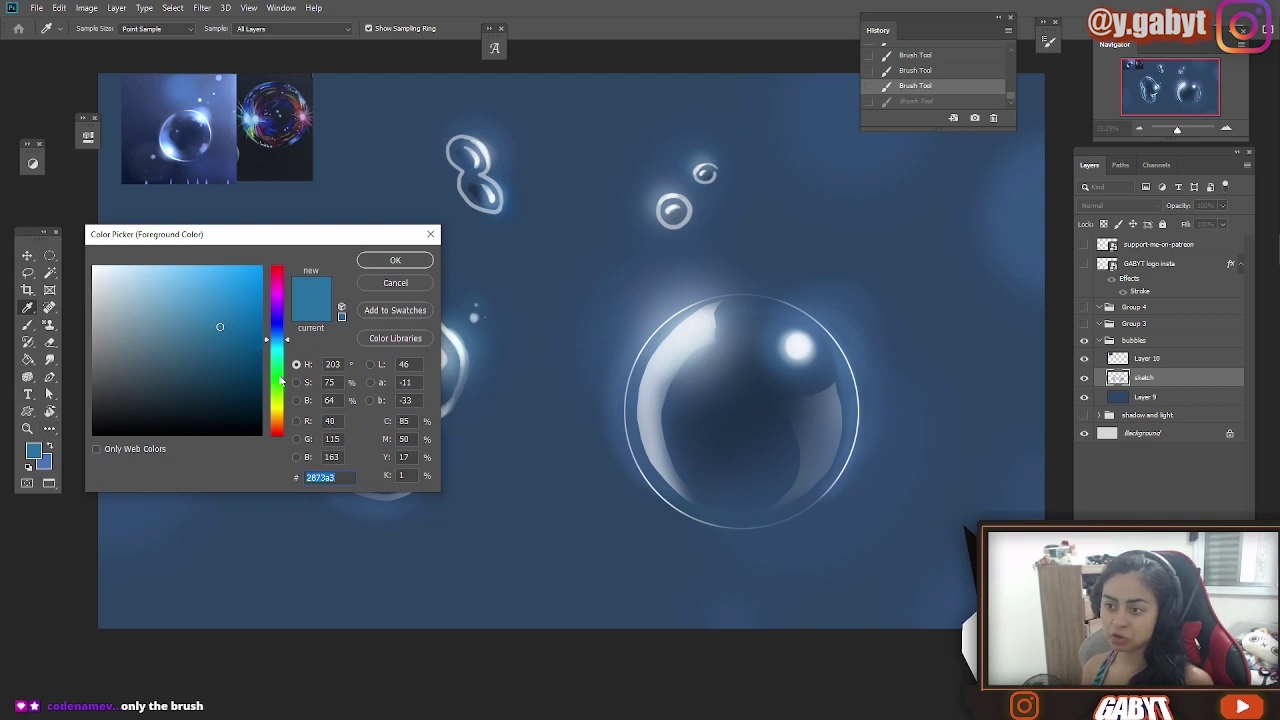
left_click_drag(281, 379, 282, 303)
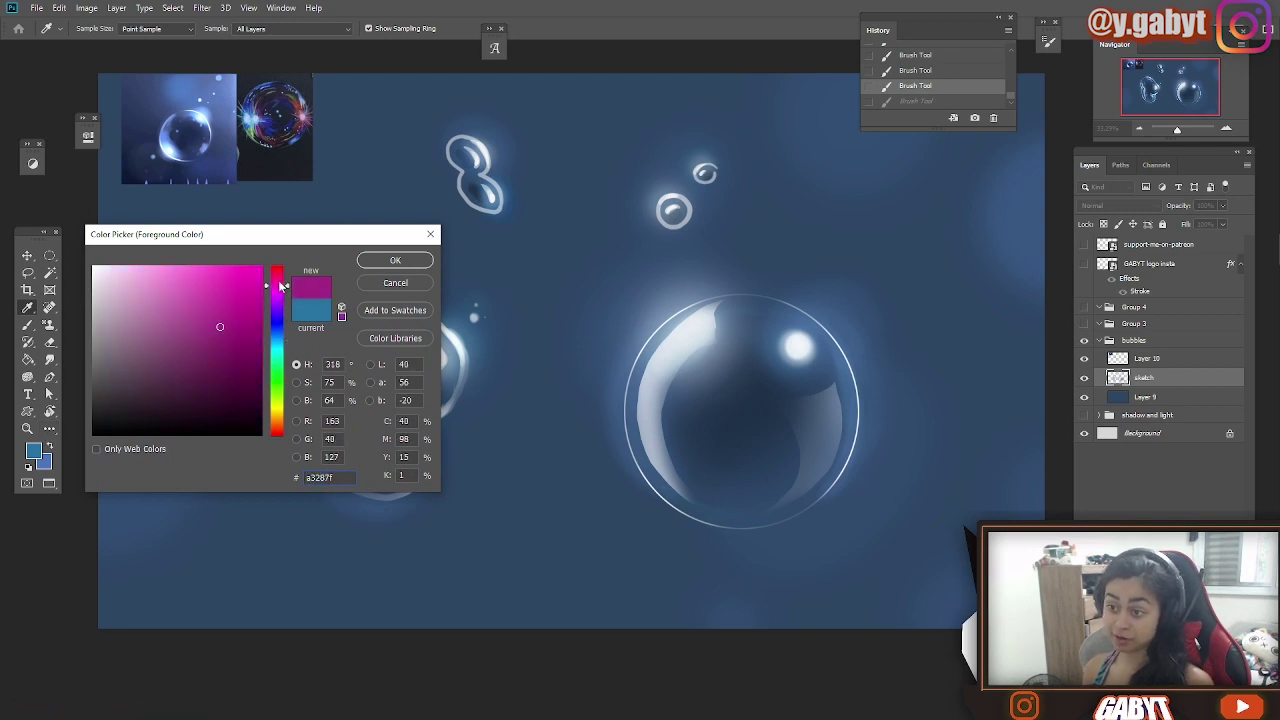
left_click(220, 286)
left_click(395, 260)
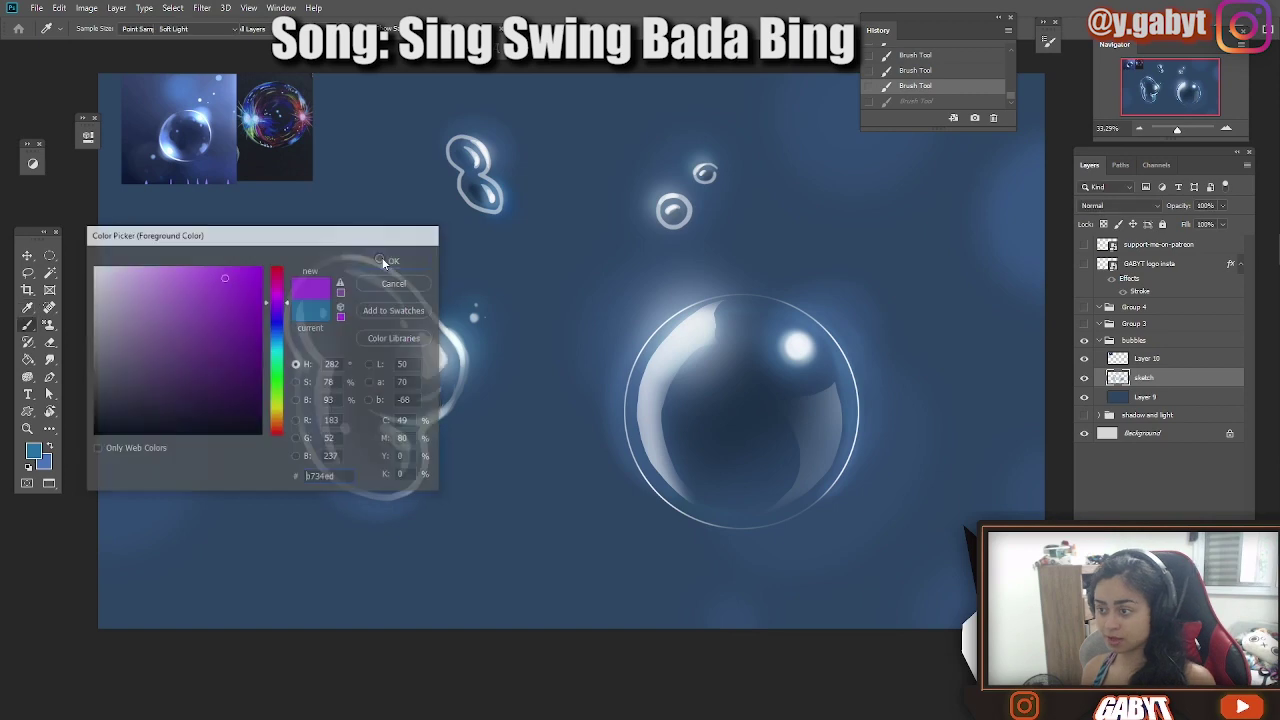
Step: Tint the irregular bubble's highlights purple with a small Soft Light brush at 40% opacity and undo the last stroke
key("b")
left_click_drag(423, 372, 413, 345)
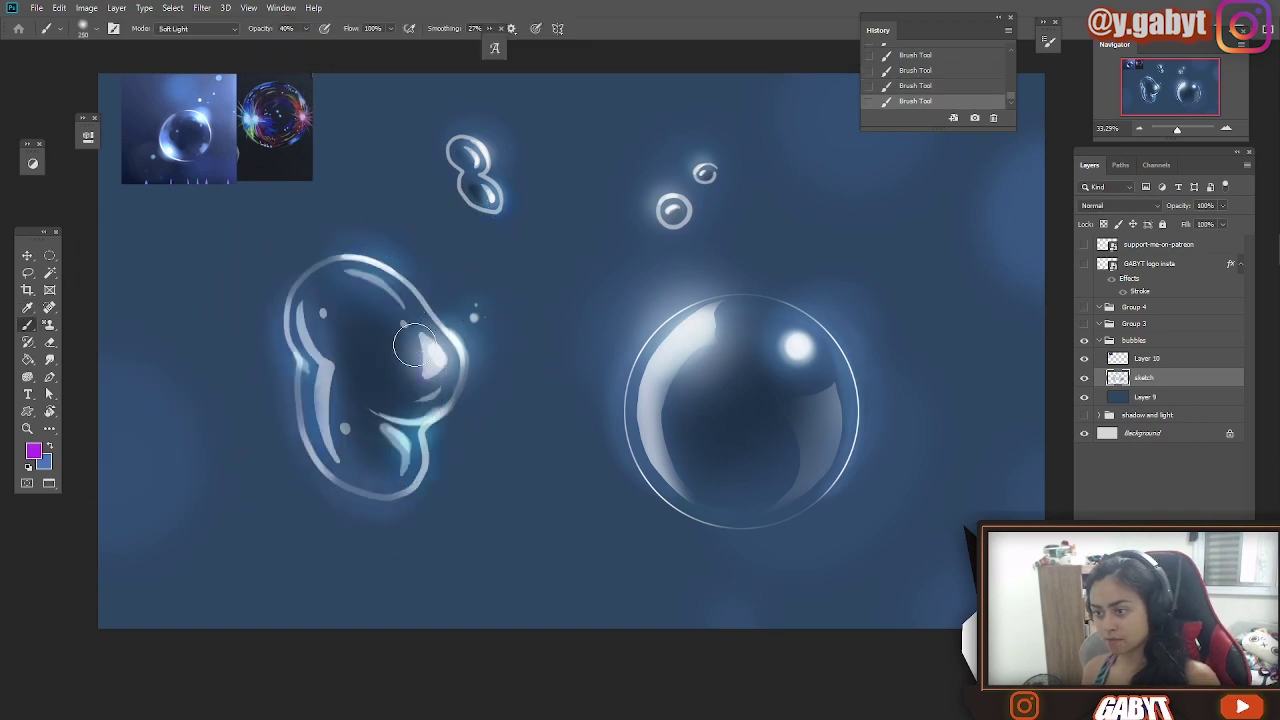
key("ctrl+z")
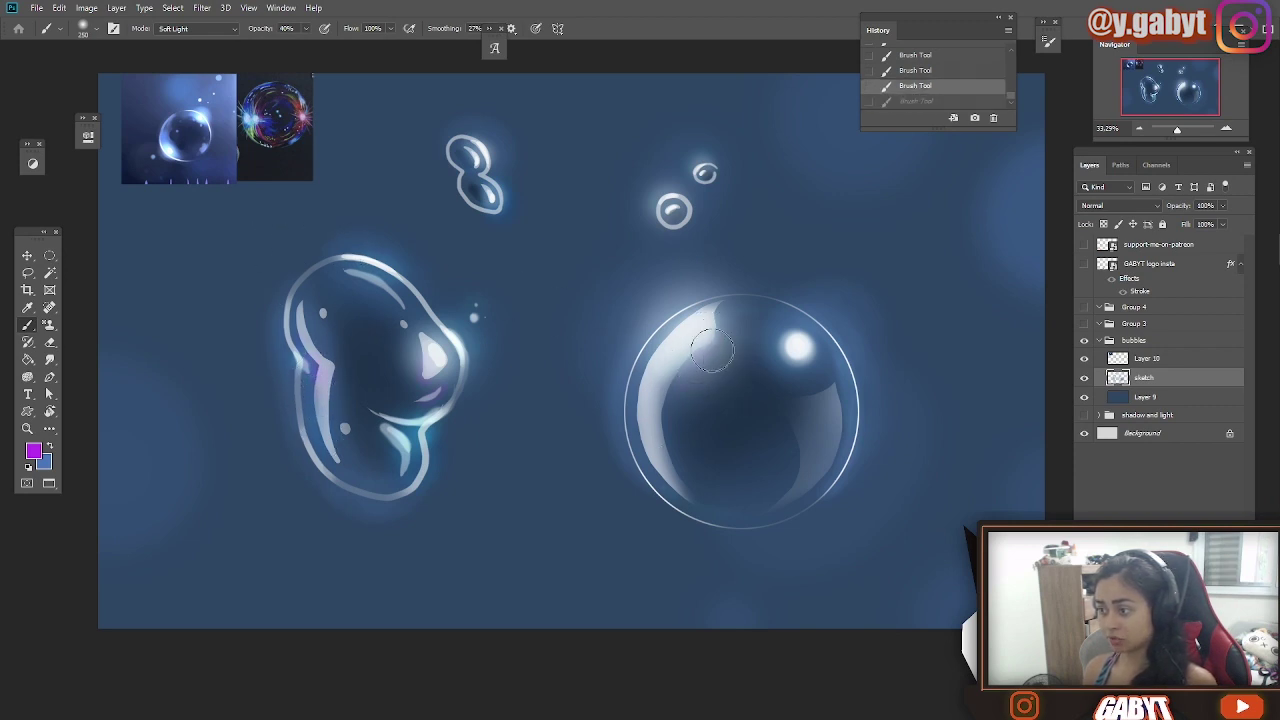
Step: Tint the large round bubble's highlights and rim purple, switch the colour to bright green and add faint Soft Light tints at 11% opacity
left_click_drag(696, 387, 820, 450)
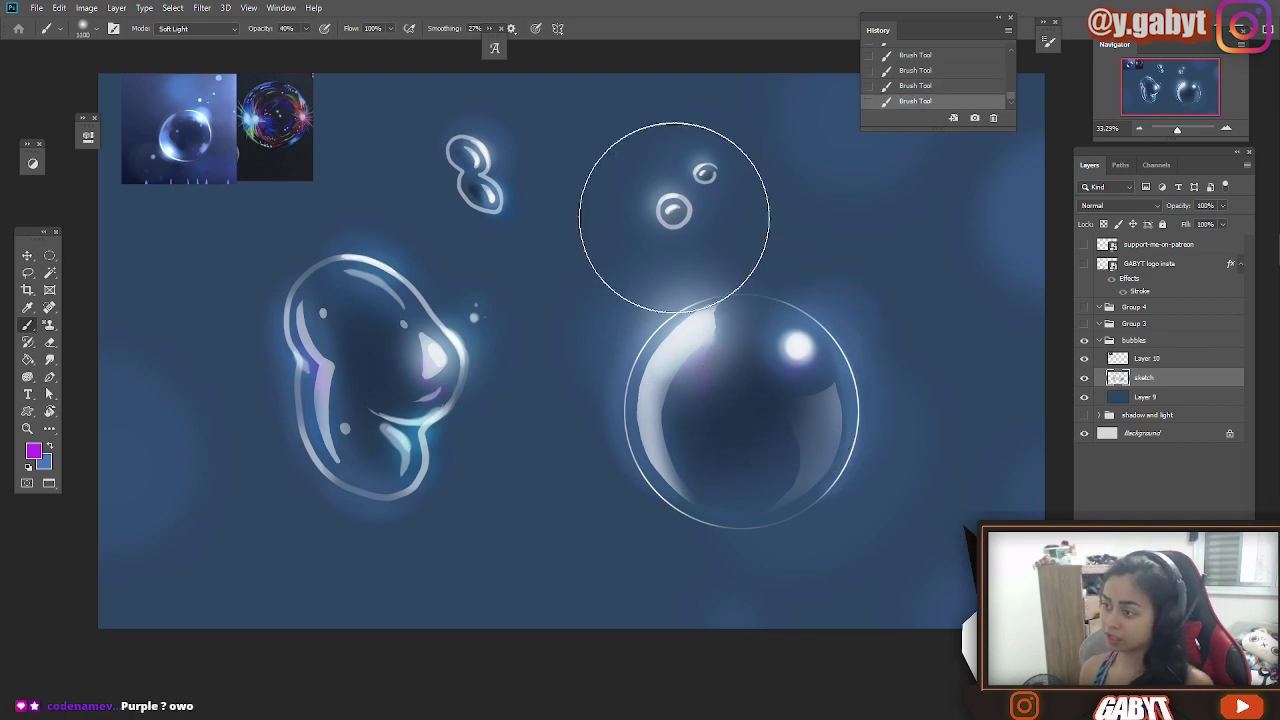
left_click_drag(790, 370, 710, 470)
left_click(33, 451)
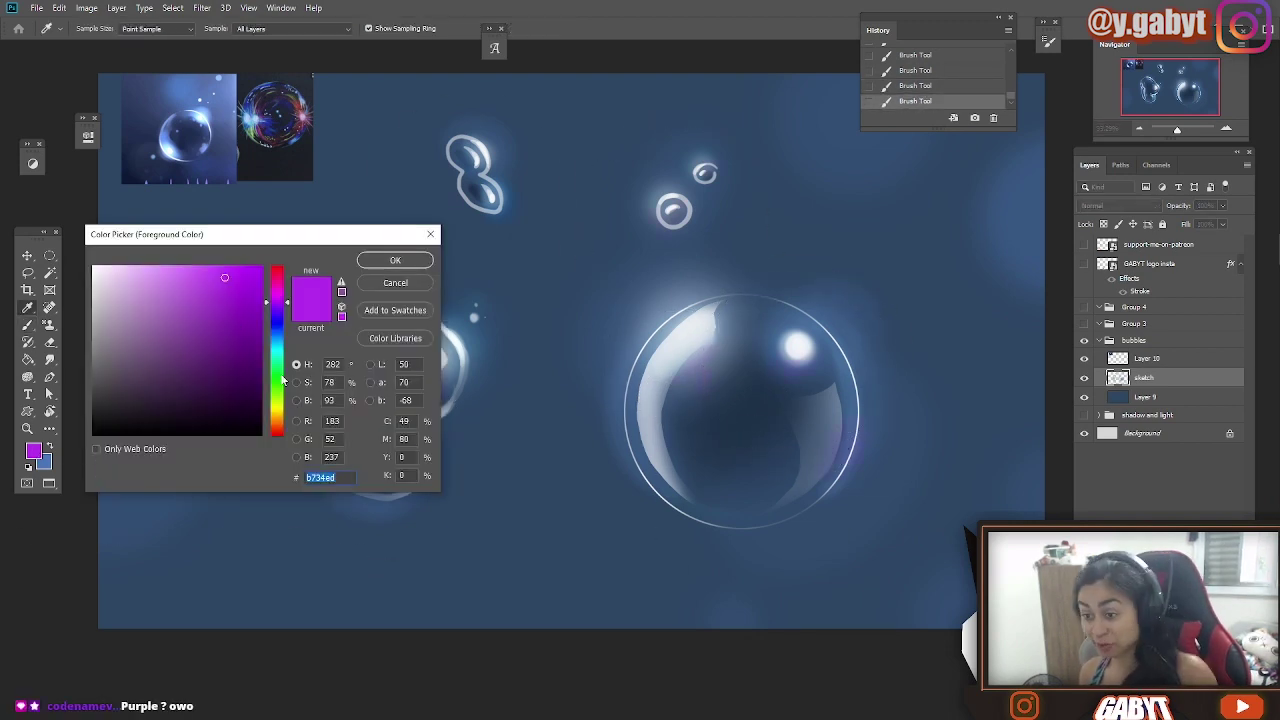
left_click(277, 370)
left_click(391, 257)
mouse_move(238, 395)
left_mouse_down()
mouse_move(384, 287)
mouse_move(415, 299)
mouse_move(302, 368)
mouse_move(300, 440)
mouse_move(386, 486)
left_mouse_up()
key("1")
key("5")
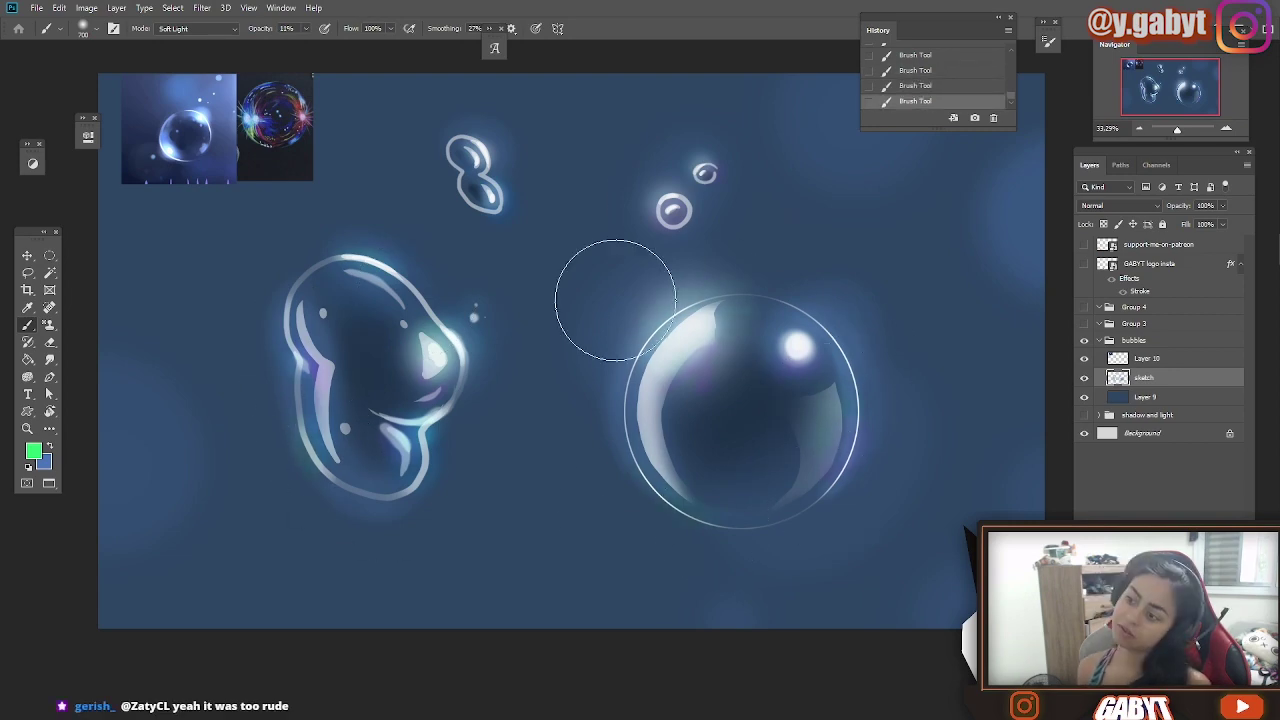
Step: Tint the irregular bubble's edge faintly green with the large Soft Light brush and undo the last stroke
scroll(432, 256, "down", 3)
scroll(600, 330, "up", 4)
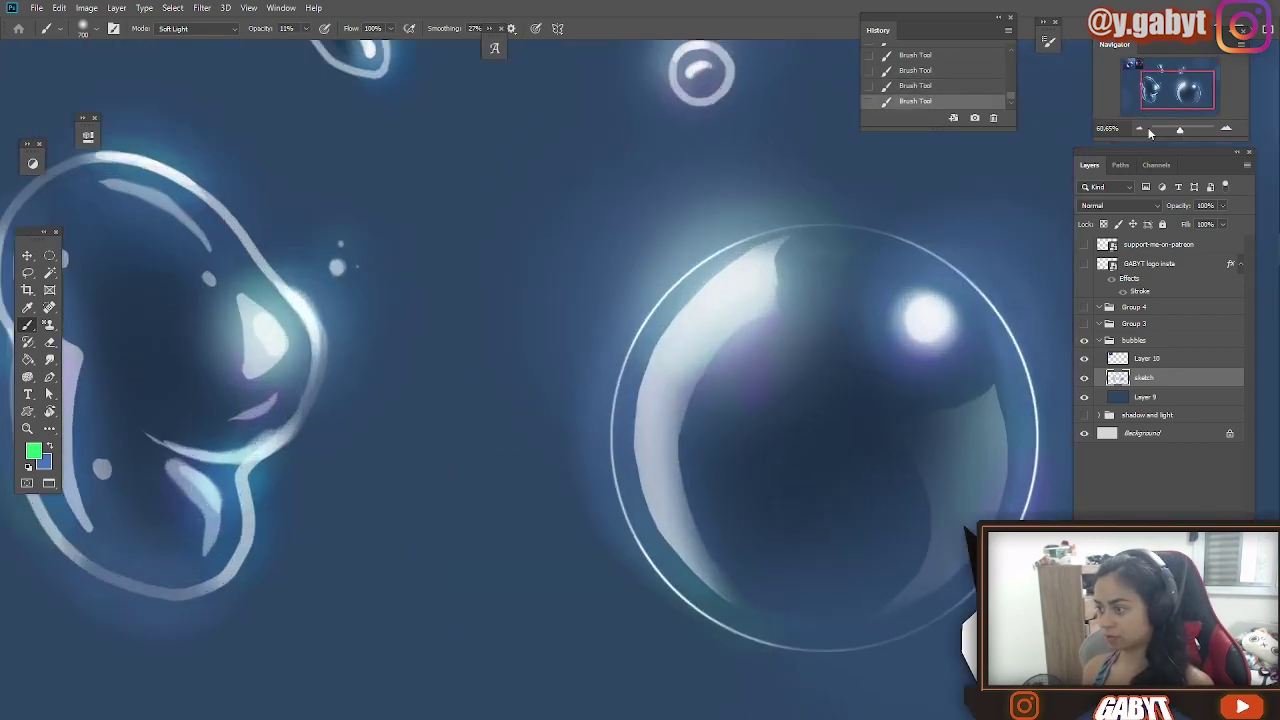
scroll(718, 427, "down", 2)
left_click_drag(440, 360, 401, 333)
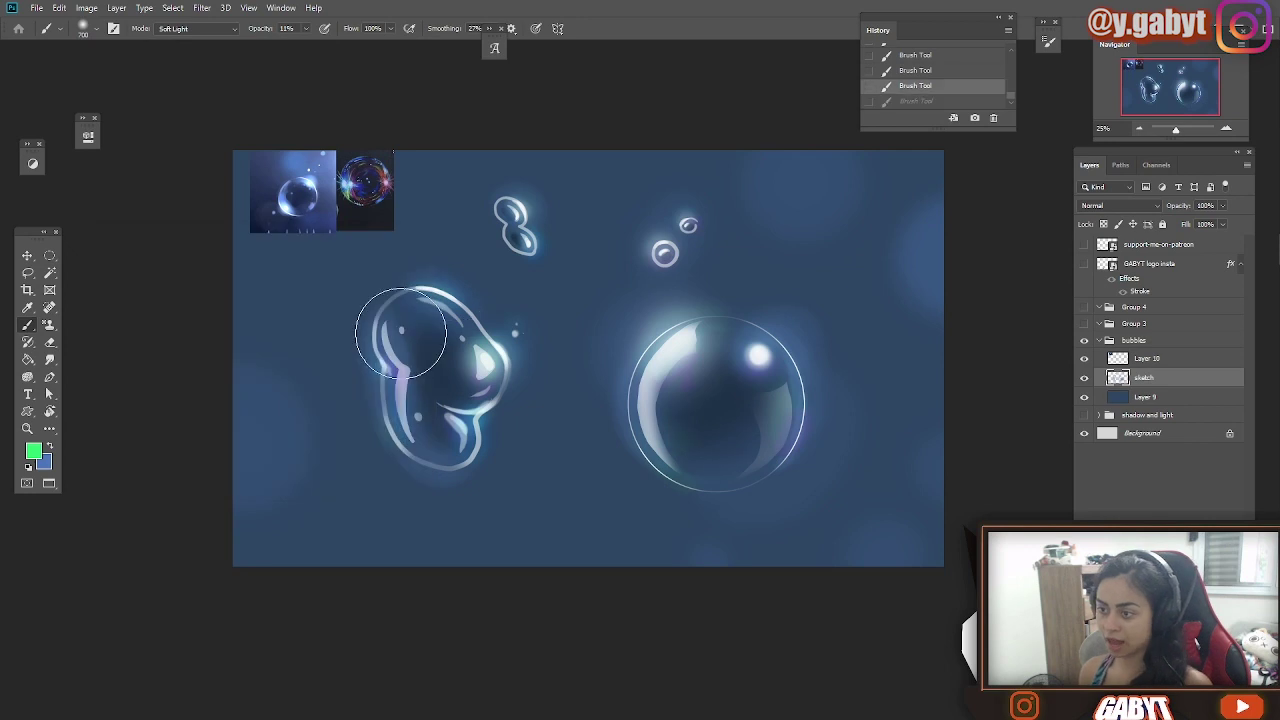
Step: Add small pale bubbles around the existing ones with a hard 322 px Soft Light brush at 100% opacity, undoing the stray stroke
left_click(517, 294)
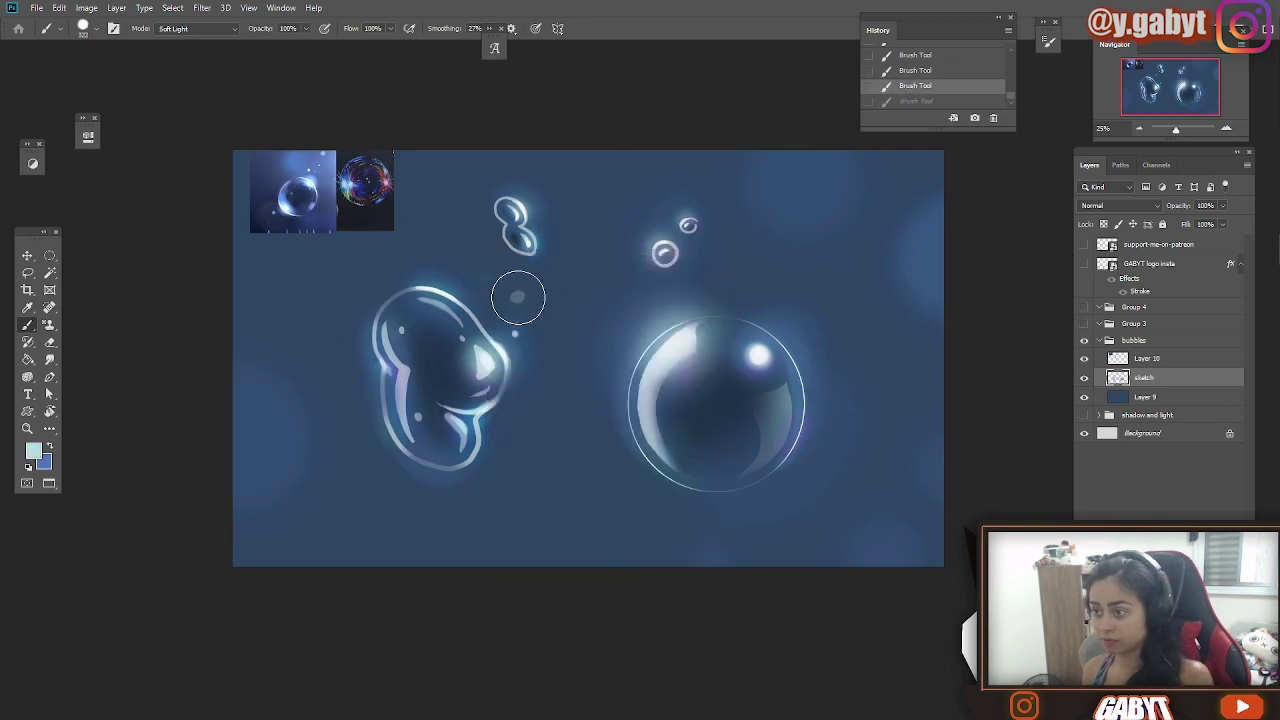
left_click(765, 211)
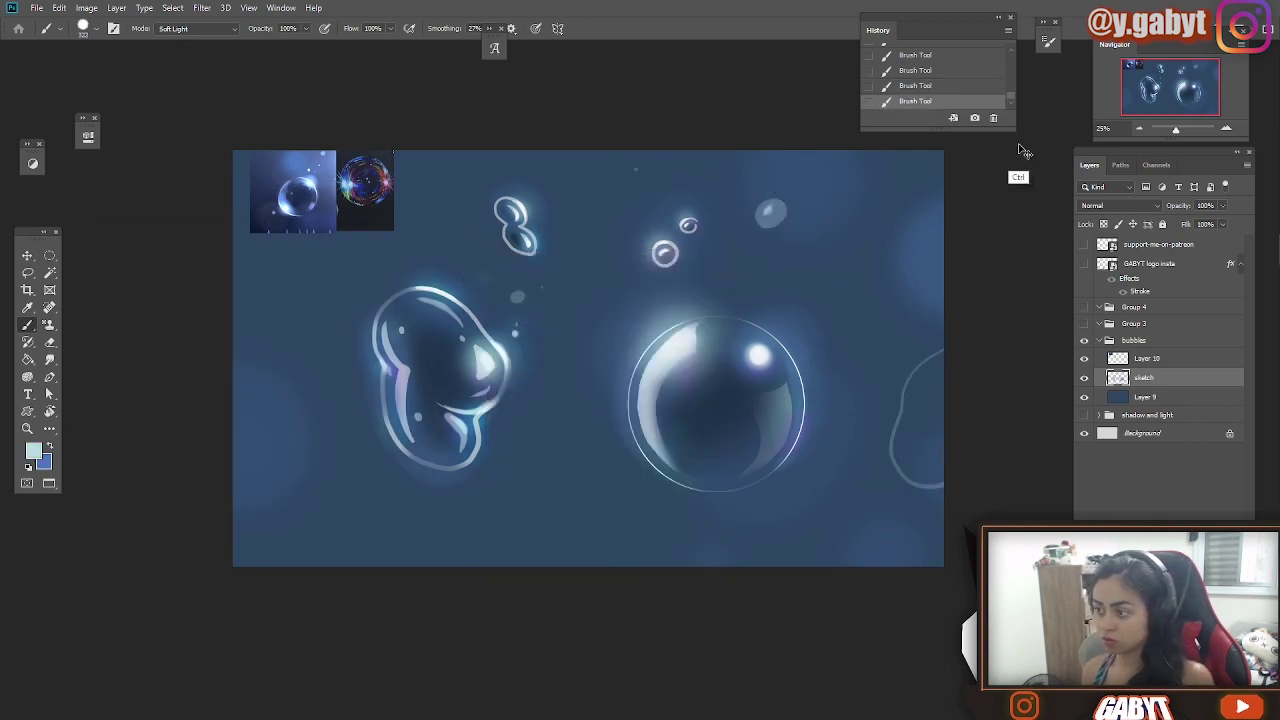
key("ctrl+z")
left_click_drag(744, 300, 752, 296)
left_click(322, 299)
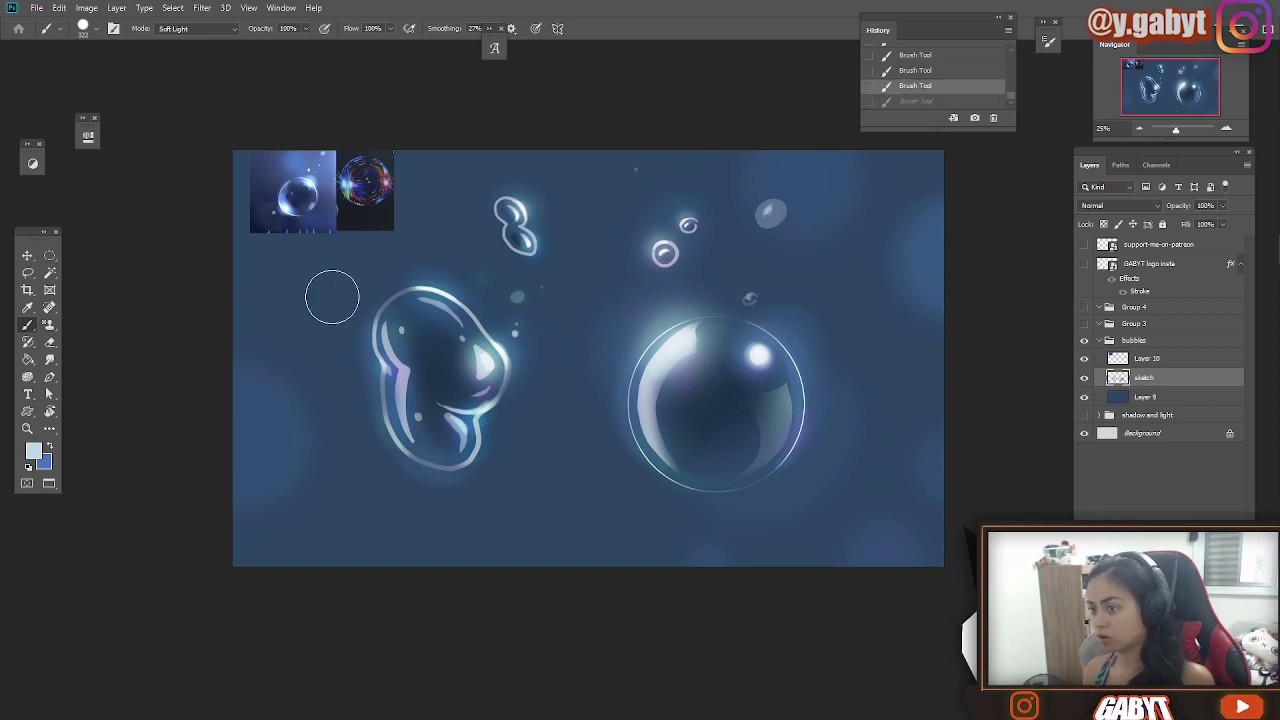
left_click(322, 299)
Step: Deepen the dark centres of the large bubbles with a soft dark blue 1400 px Soft Light brush, undoing the trial stroke
mouse_move(1176, 129)
left_mouse_down()
mouse_move(1160, 129)
mouse_move(1177, 129)
left_mouse_up()
right_click(318, 297)
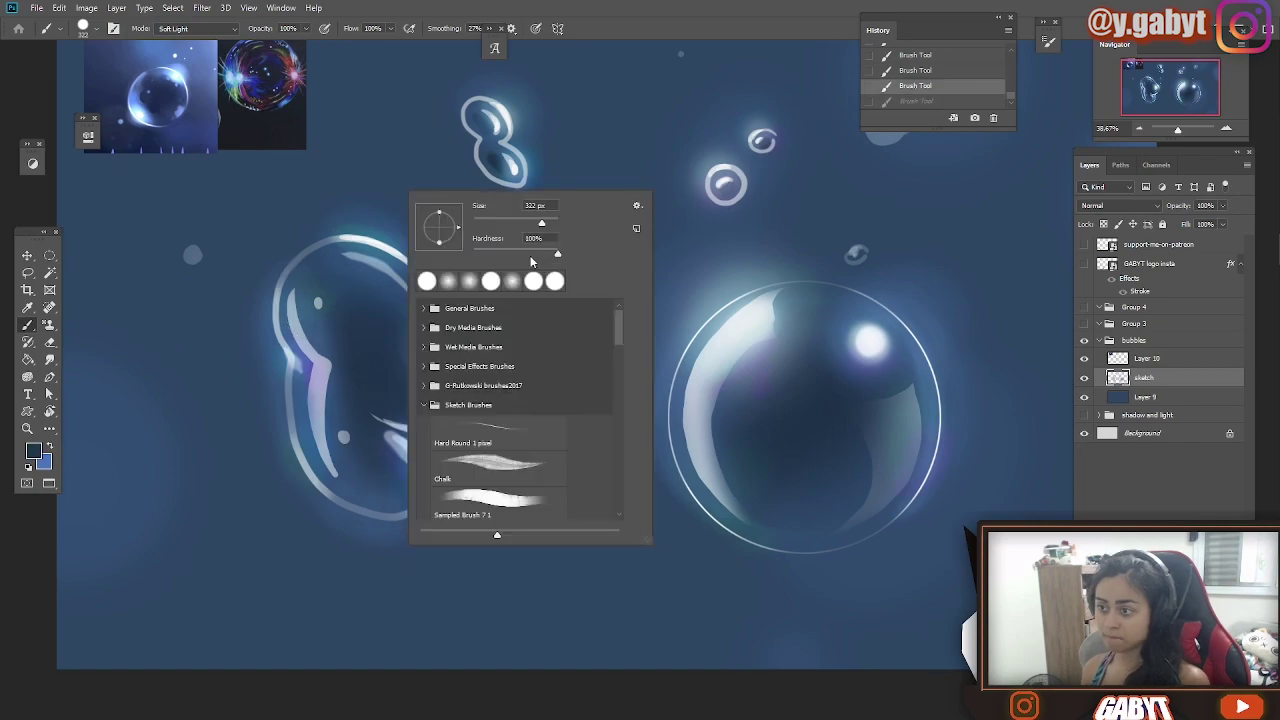
left_click(457, 280)
key("ctrl+z")
key("alt+Tab")
key("alt+Tab")
key("ctrl+minus")
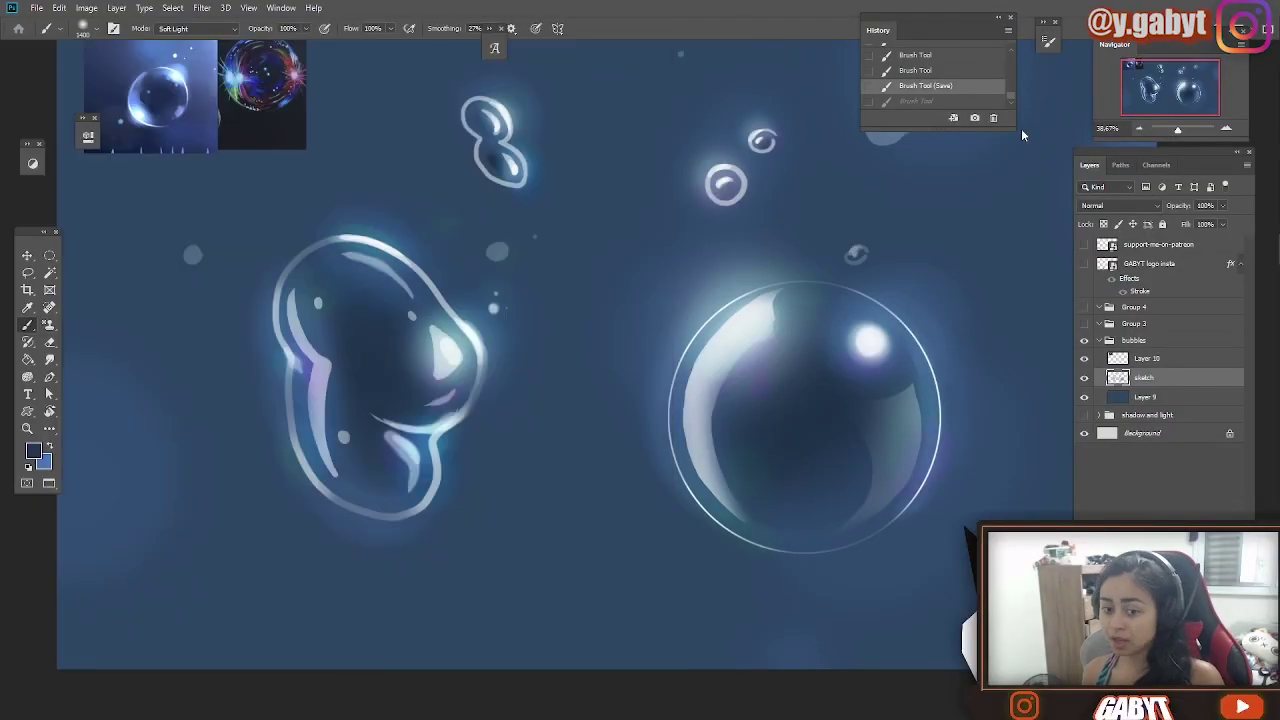
left_click_drag(790, 412, 713, 511)
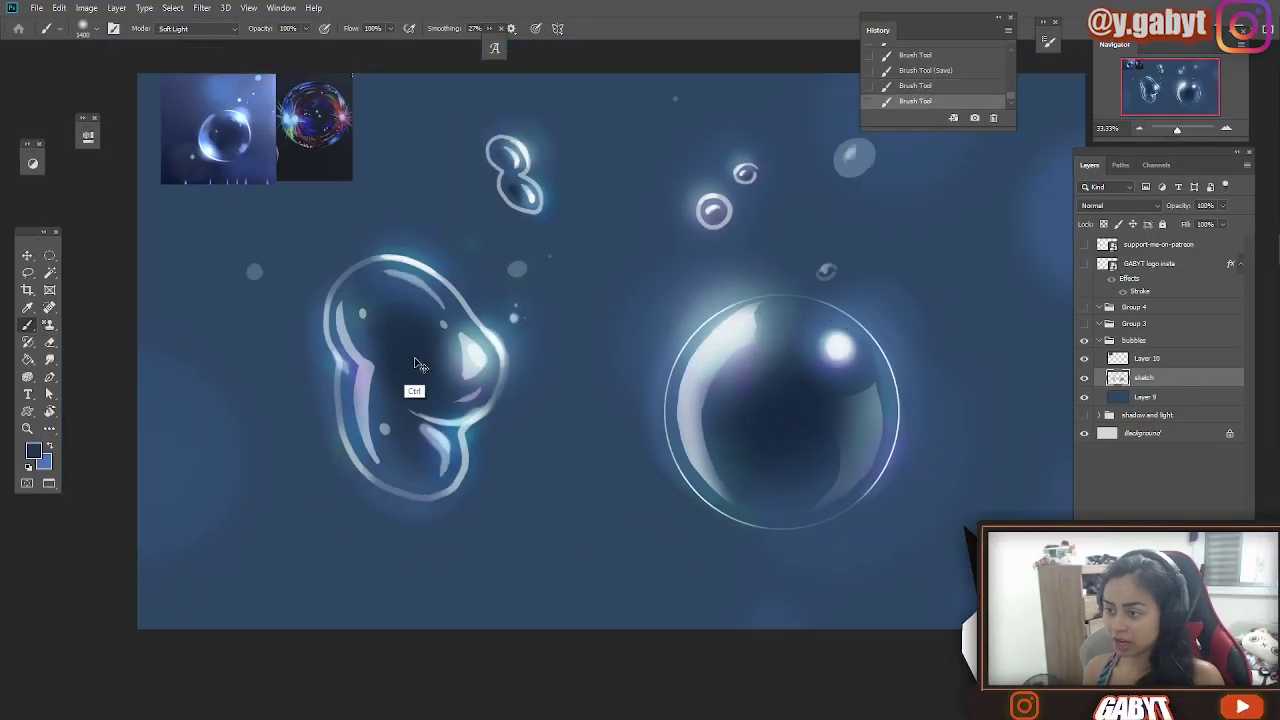
Step: Darken the background along the canvas's lower edge with very large, soft dark blue strokes and undo the last one
scroll(414, 386, "up", 5)
key("ctrl+minus")
key("ctrl+minus")
key("ctrl+minus")
key("ctrl+minus")
key("ctrl+minus")
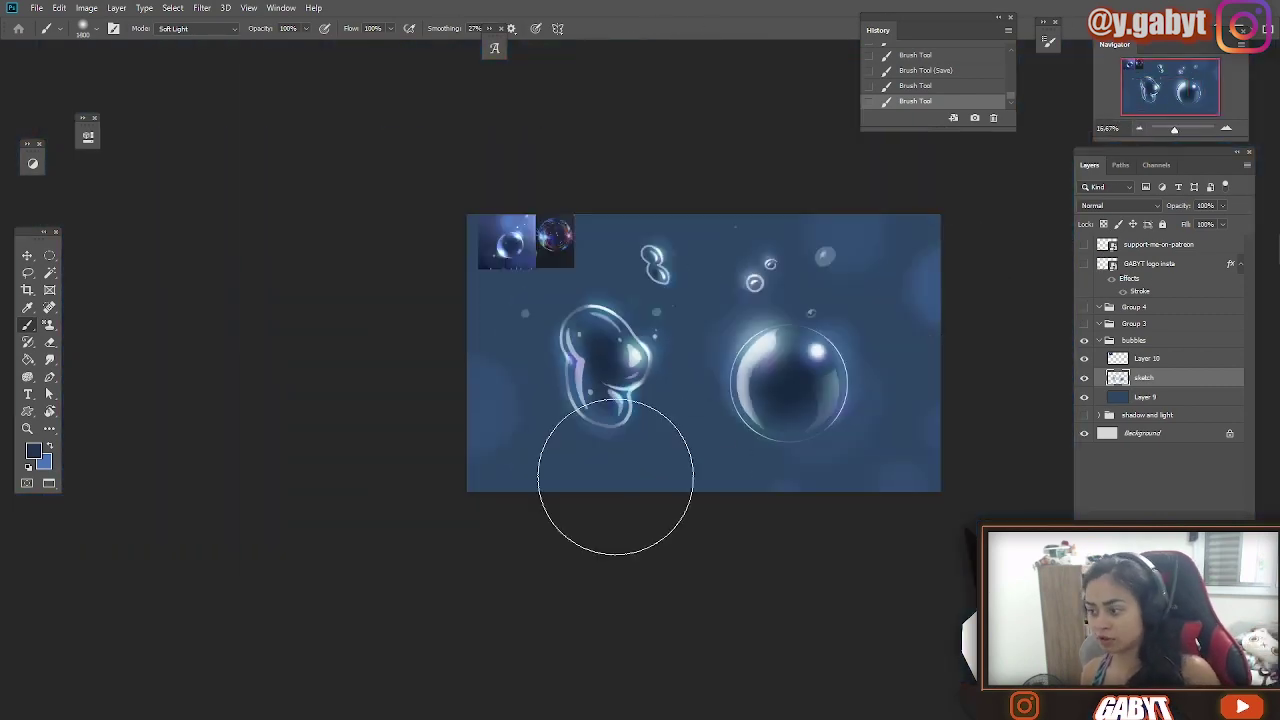
left_click_drag(943, 486, 651, 534)
left_click_drag(538, 505, 857, 514)
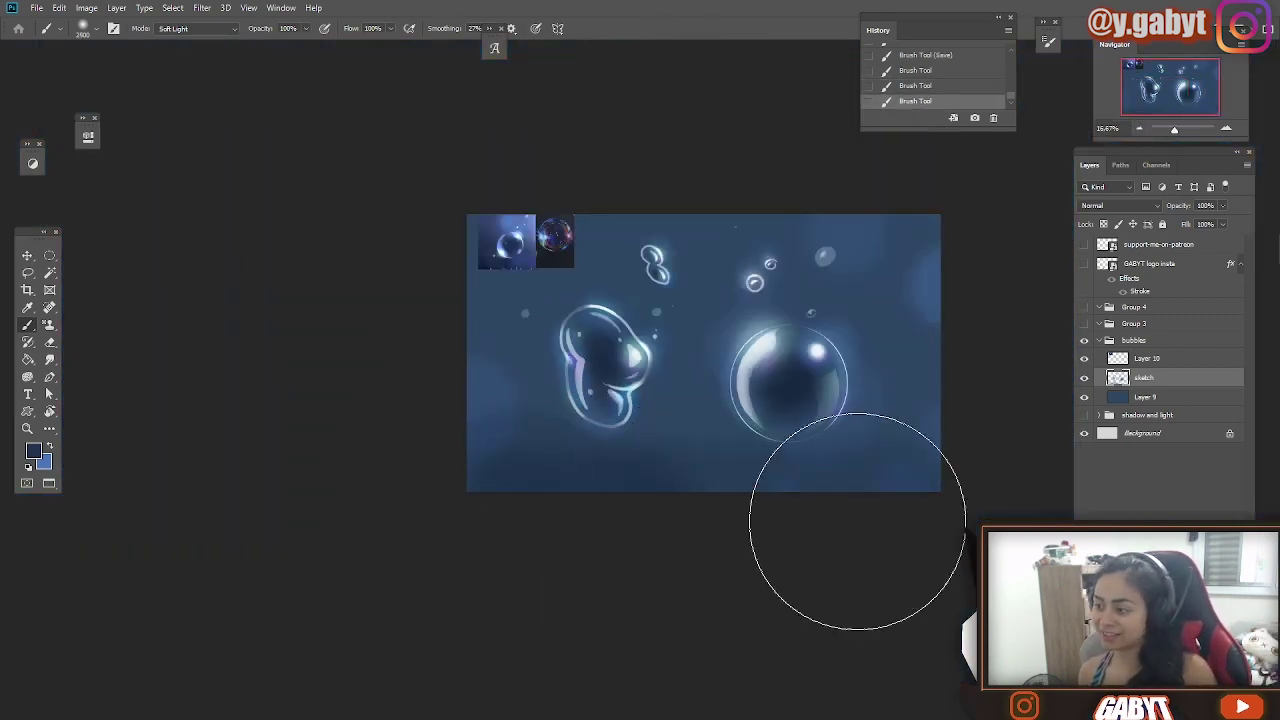
key("ctrl+z")
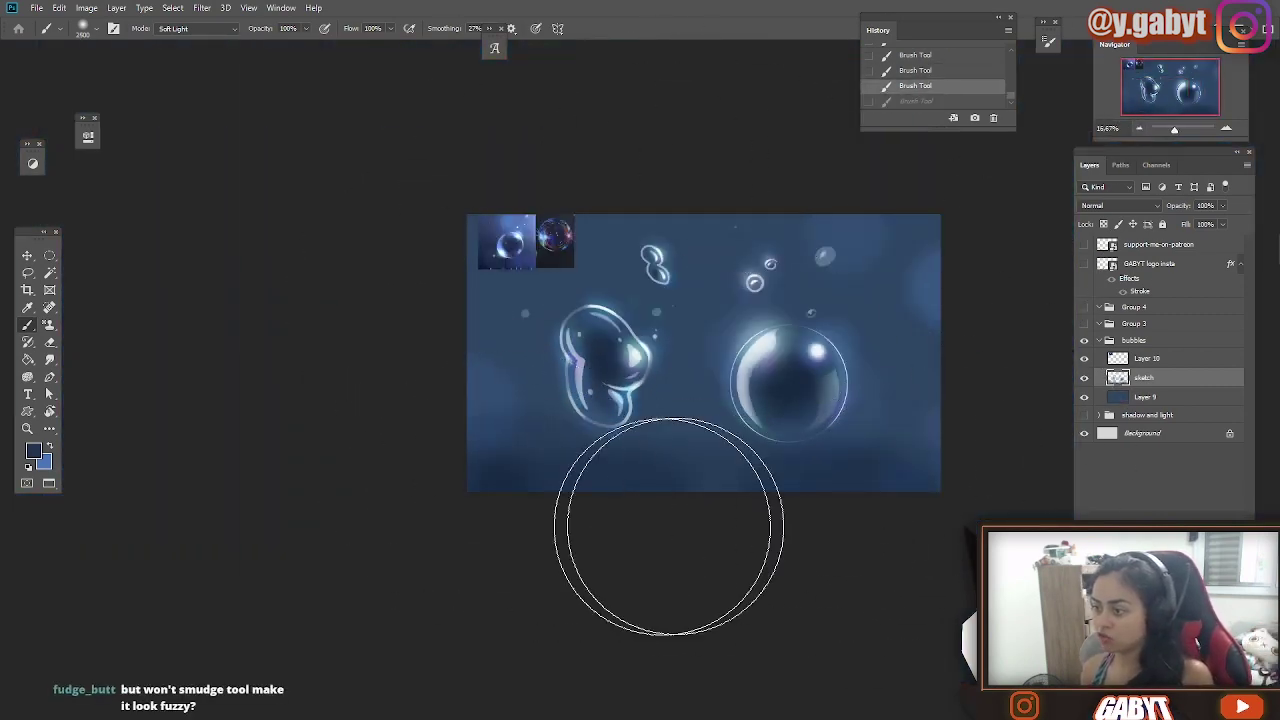
Step: Tint the upper background with a very large blue Soft Light brush at 10% opacity
scroll(626, 520, "down", 5)
scroll(543, 200, "up", 7)
key("1")
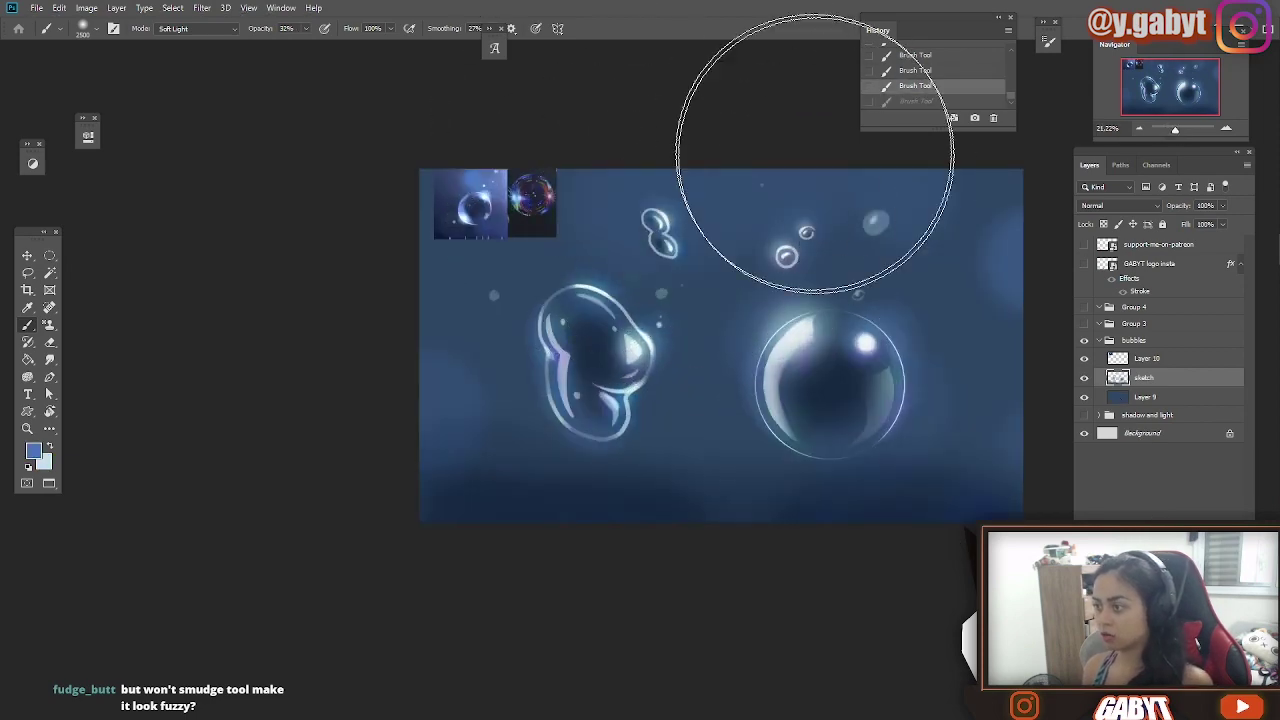
mouse_move(820, 214)
left_mouse_down()
mouse_move(757, 286)
mouse_move(724, 283)
left_mouse_up()
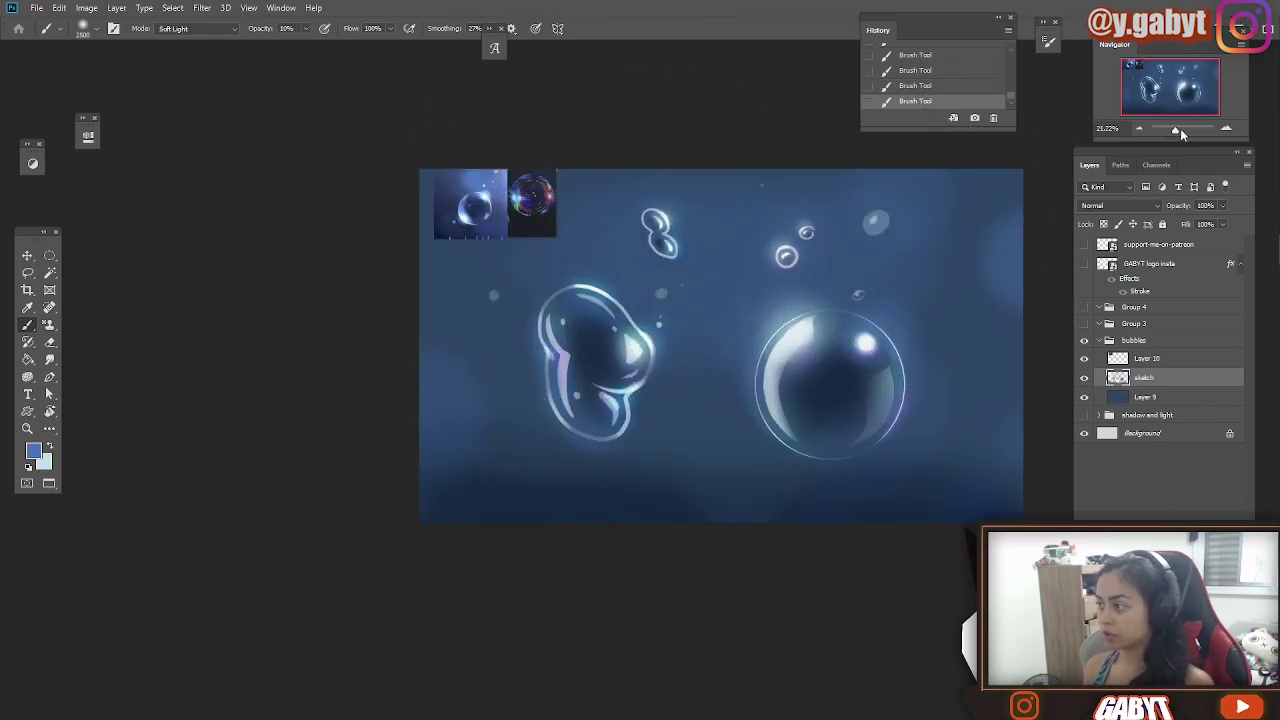
Step: Smudge the faint lower-right reflection of the large round bubble at 50% strength, enlarging the brush to 400 px and undoing the last stroke
scroll(1053, 250, "up", 3)
scroll(700, 450, "up", 3)
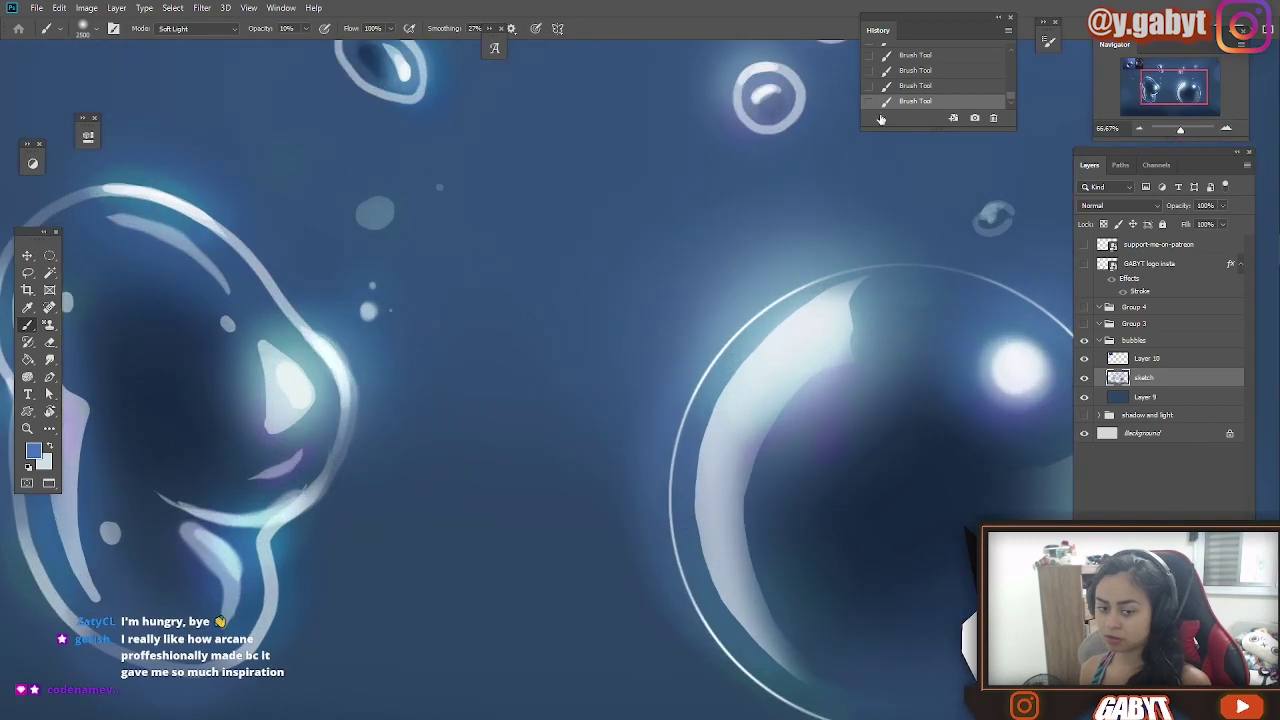
left_click_drag(390, 260, 760, 310)
key("r")
mouse_move(921, 314)
left_mouse_down()
mouse_move(761, 314)
mouse_move(575, 354)
mouse_move(514, 280)
mouse_move(485, 300)
mouse_move(508, 290)
mouse_move(500, 270)
mouse_move(537, 206)
mouse_move(506, 86)
left_mouse_up()
key("ctrl+z")
right_click(514, 245)
key("Escape")
key("bracketright")
key("bracketright")
key("bracketright")
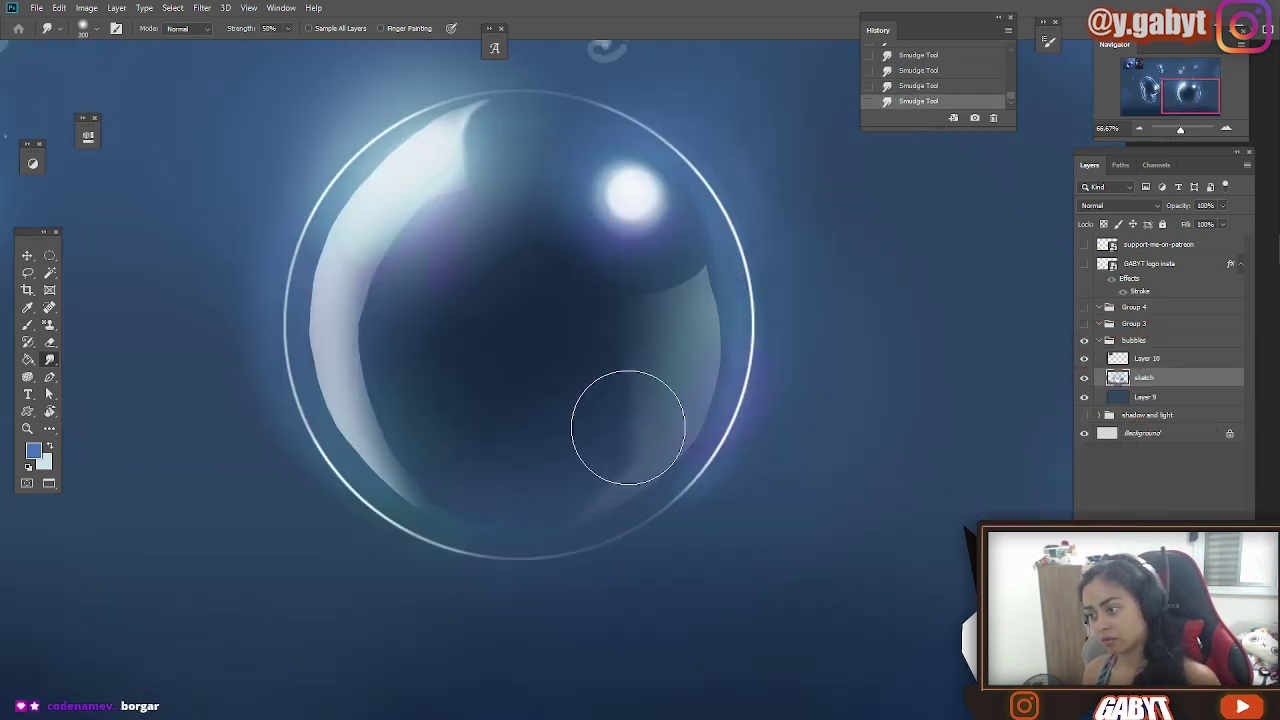
key("ctrl+z")
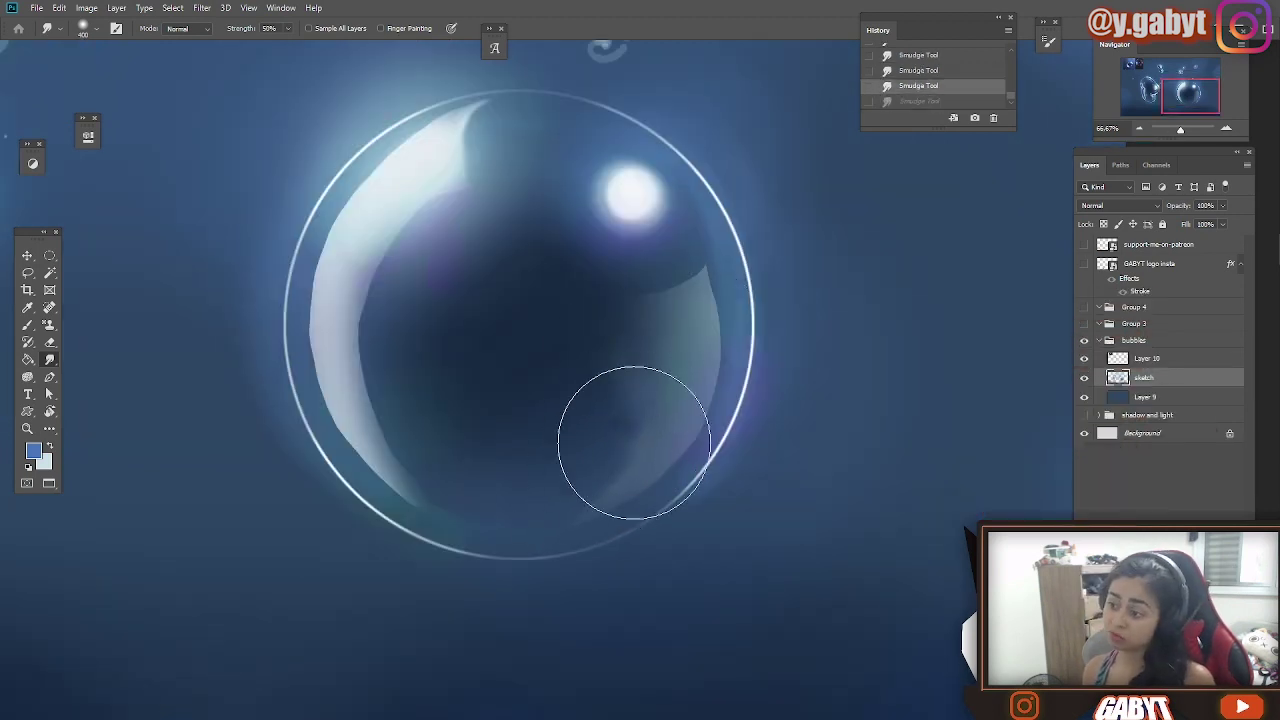
Step: Smudge the inner edge of the large round bubble's left highlight, undoing a trial stroke and enlarging the brush to 700 px
left_click_drag(423, 379, 557, 400)
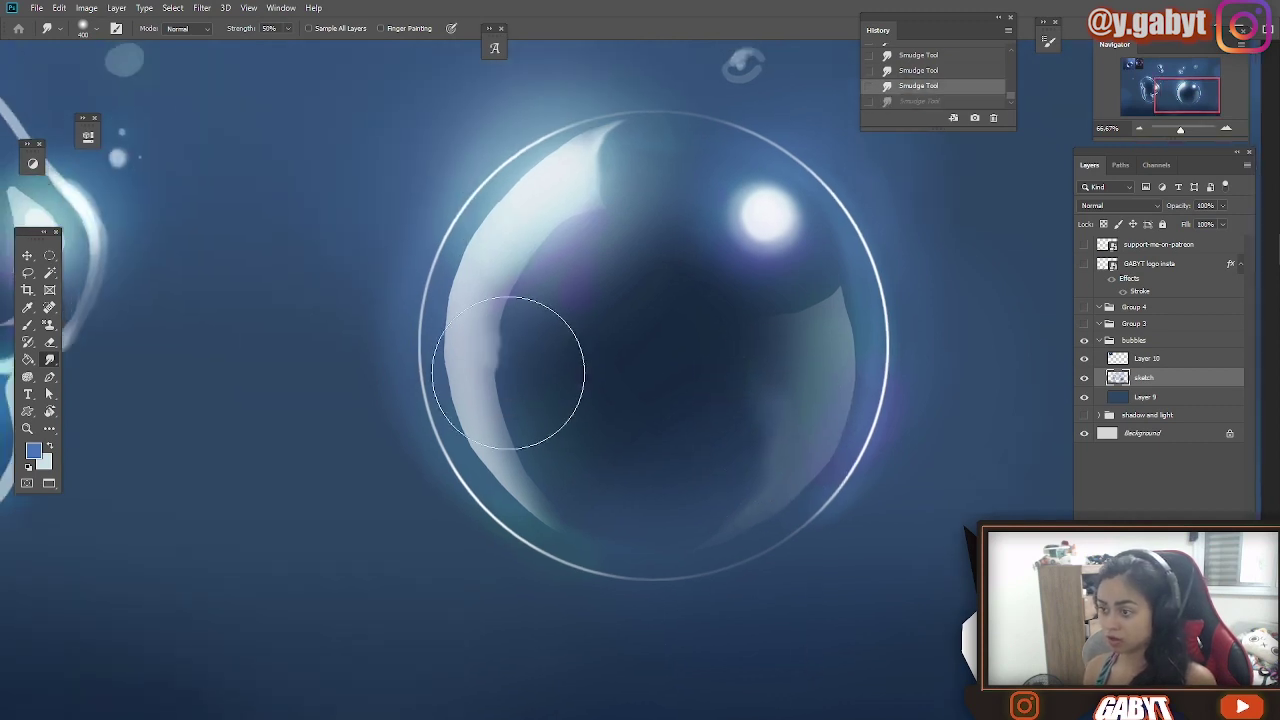
key("bracketright")
key("bracketright")
key("bracketright")
right_click(530, 280)
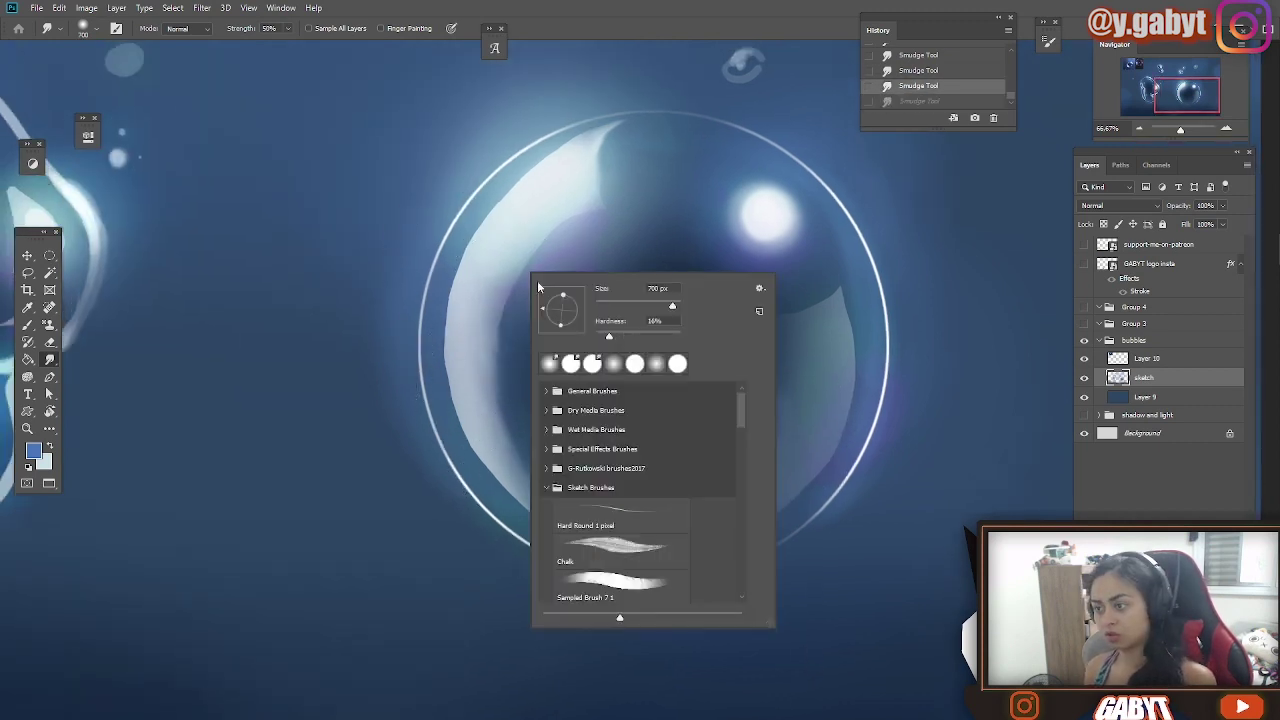
key("Escape")
key("3")
mouse_move(520, 310)
left_mouse_down()
mouse_move(470, 330)
mouse_move(603, 365)
left_mouse_up()
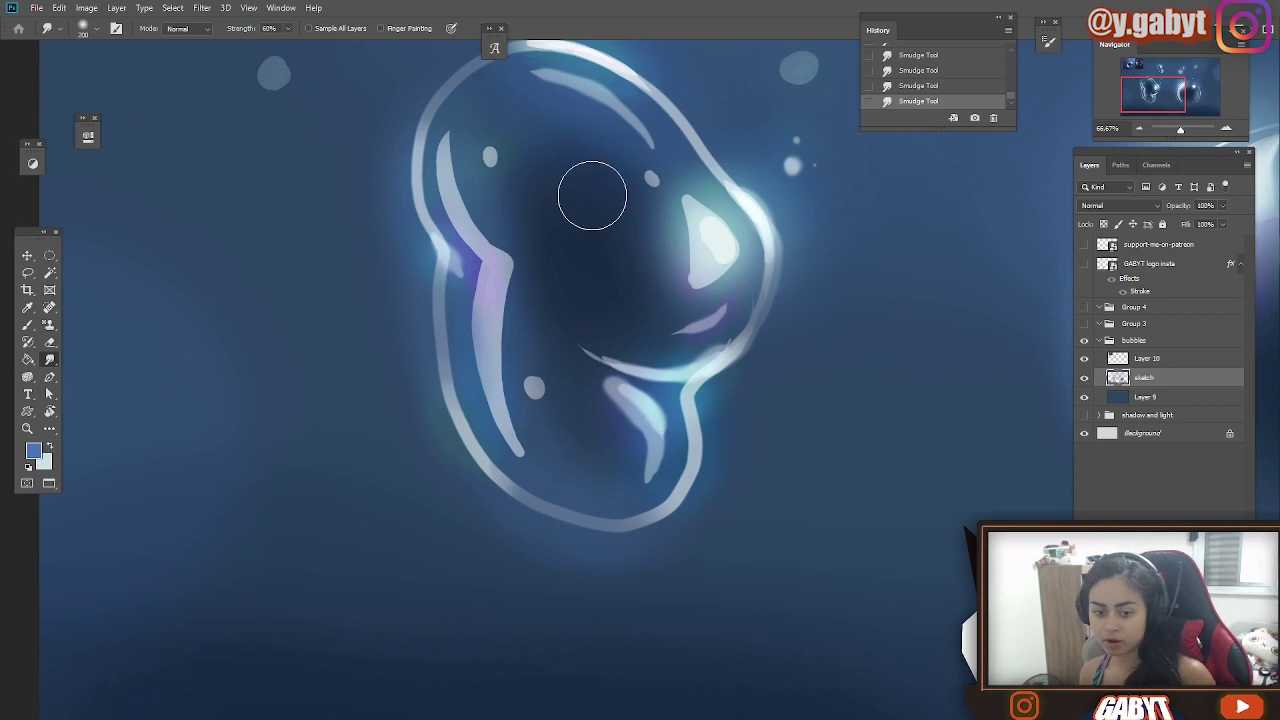
Step: Taper the irregular bubble's right outline and lower curved highlight with a 125 px Smudge brush at 89% strength
key("bracketleft")
key("bracketleft")
mouse_move(725, 208)
left_mouse_down()
mouse_move(657, 250)
mouse_move(688, 340)
mouse_move(678, 262)
left_mouse_up()
key("8")
key("9")
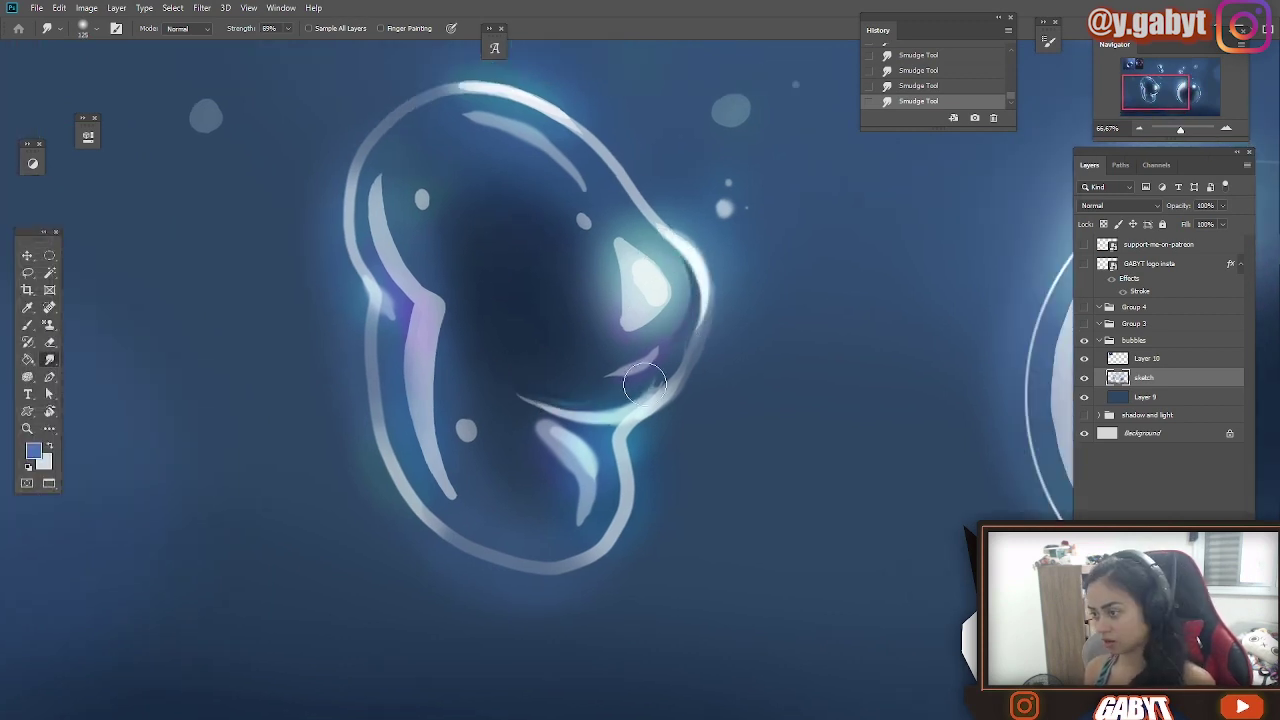
left_click_drag(708, 316, 755, 243)
left_click_drag(612, 362, 628, 440)
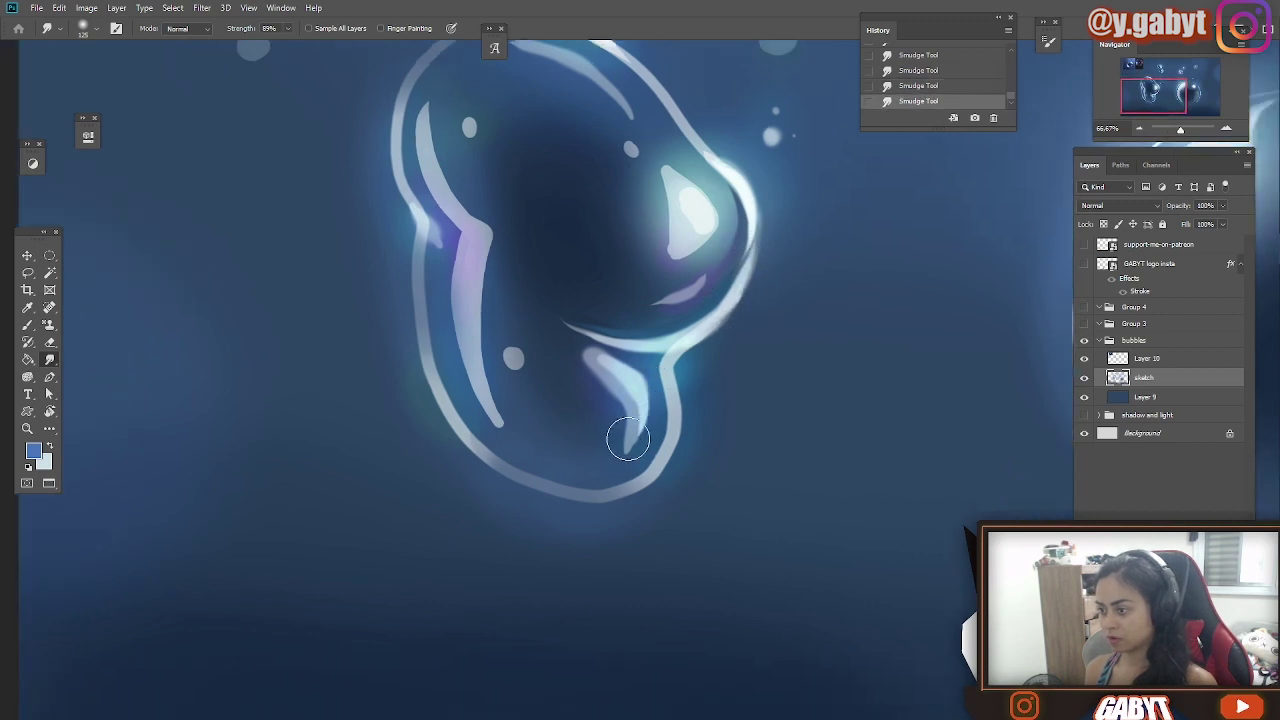
Step: Thin the irregular bubble's outline with a 200 px Smudge brush and pull the long purple highlight's corner into a point
left_click_drag(458, 345, 468, 391)
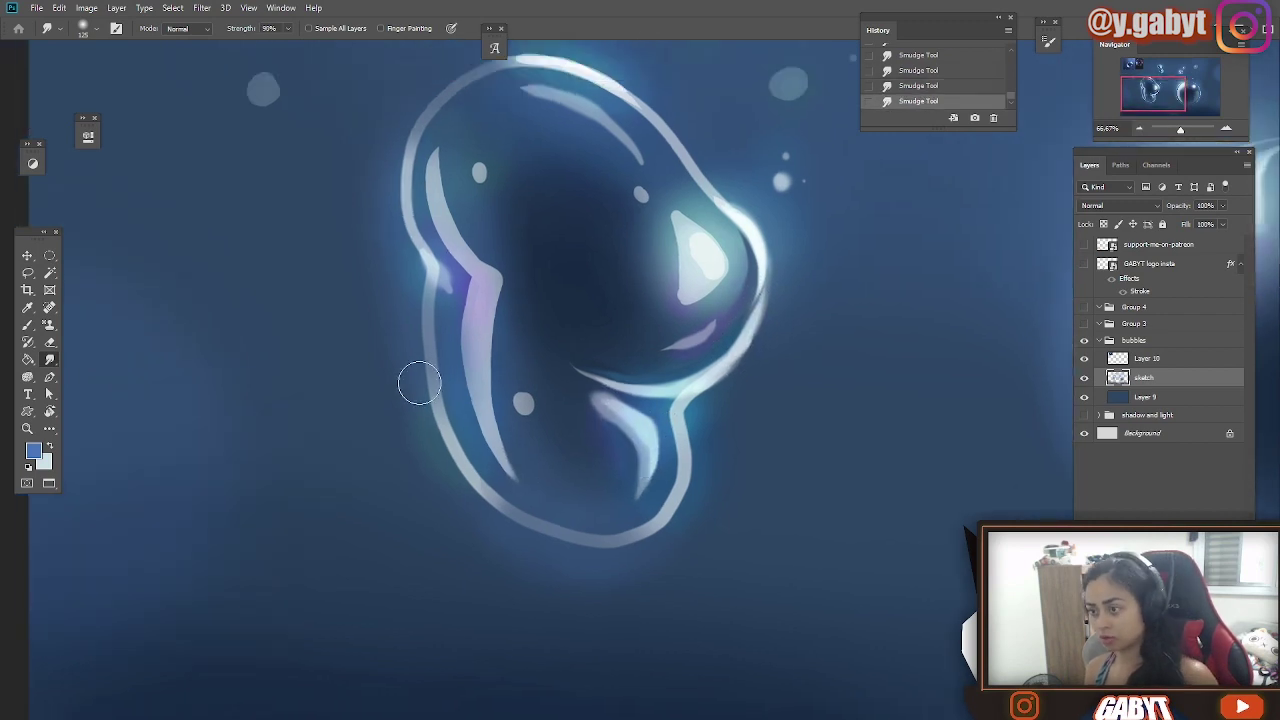
left_click_drag(420, 280, 443, 360)
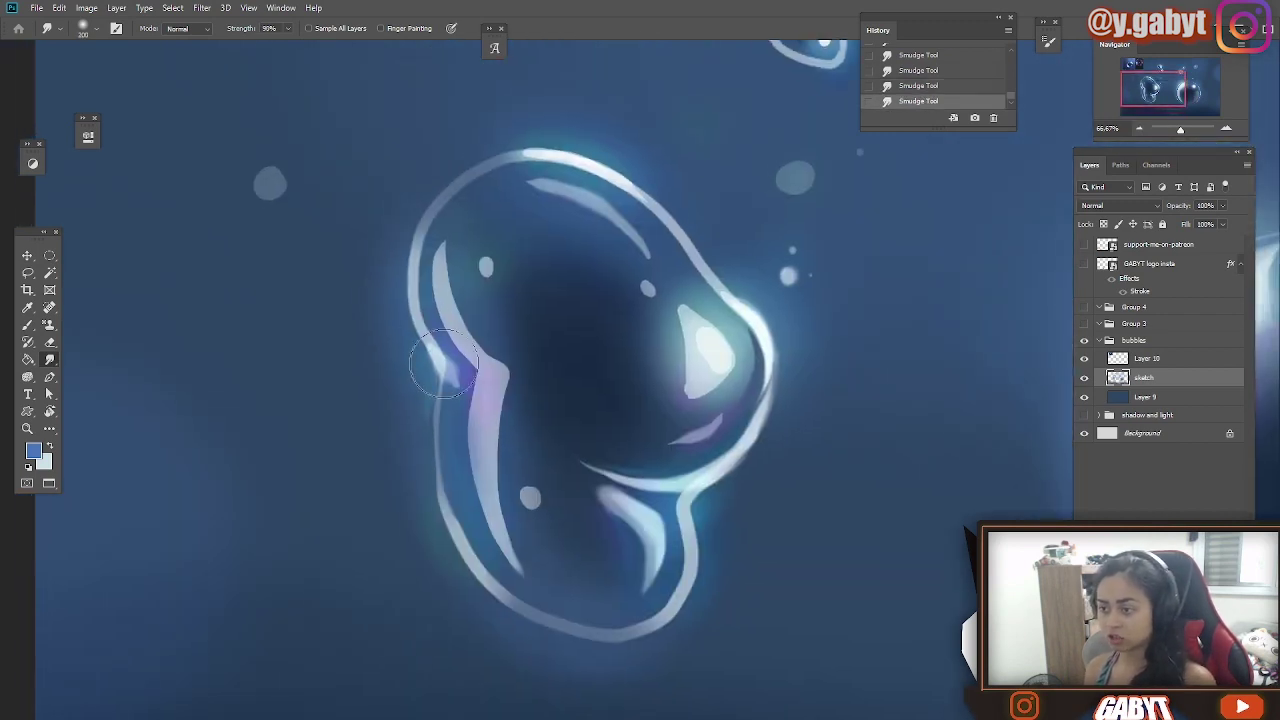
left_click_drag(554, 155, 422, 162)
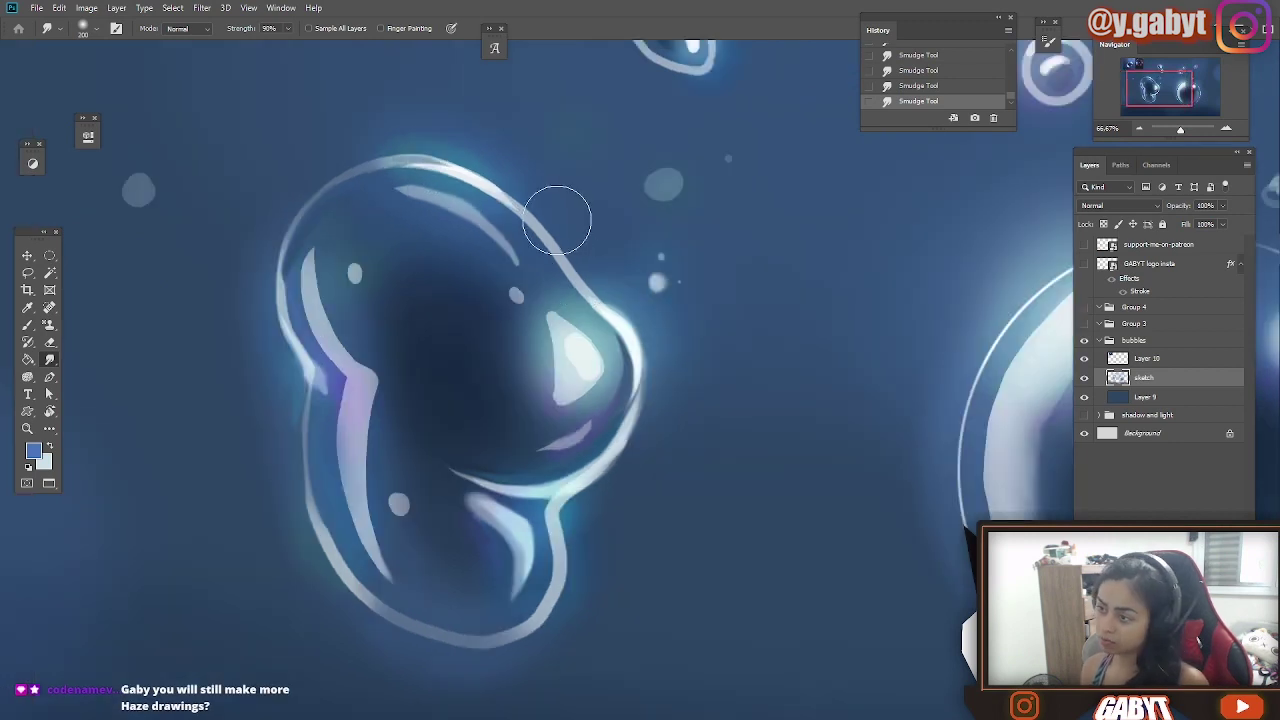
mouse_move(594, 288)
left_mouse_down()
mouse_move(600, 271)
mouse_move(618, 301)
left_mouse_up()
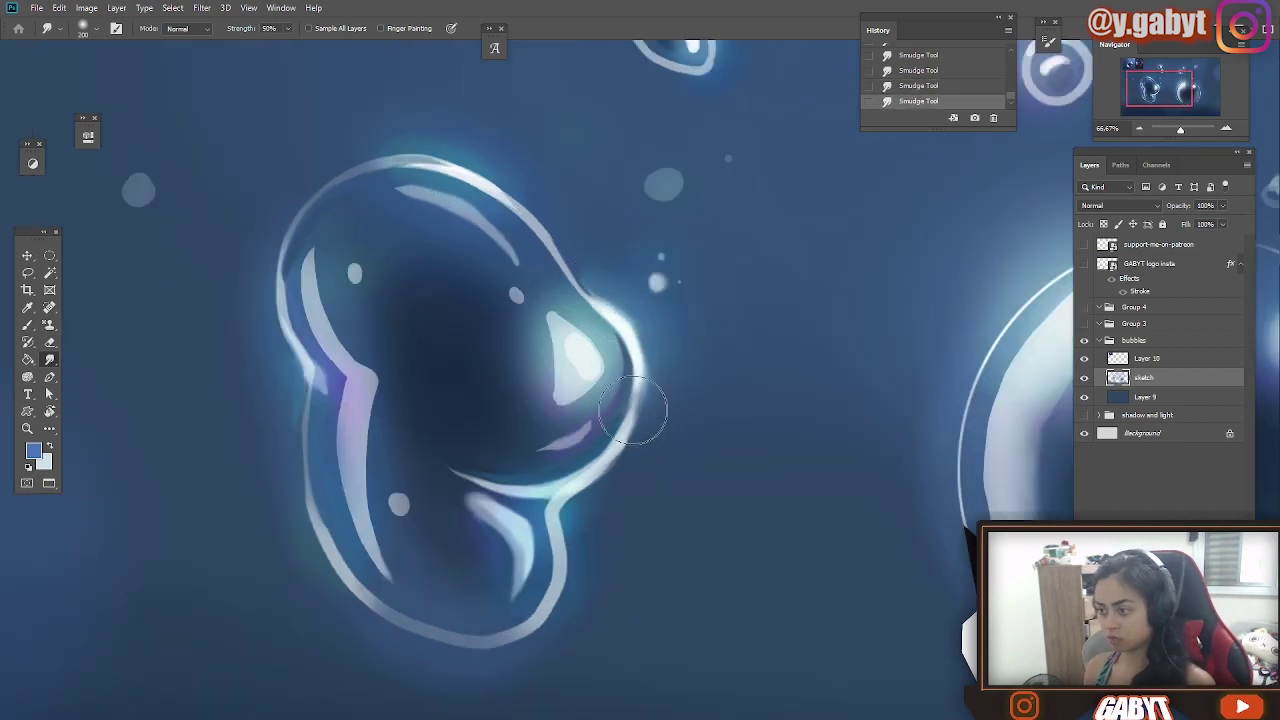
left_click_drag(660, 390, 690, 311)
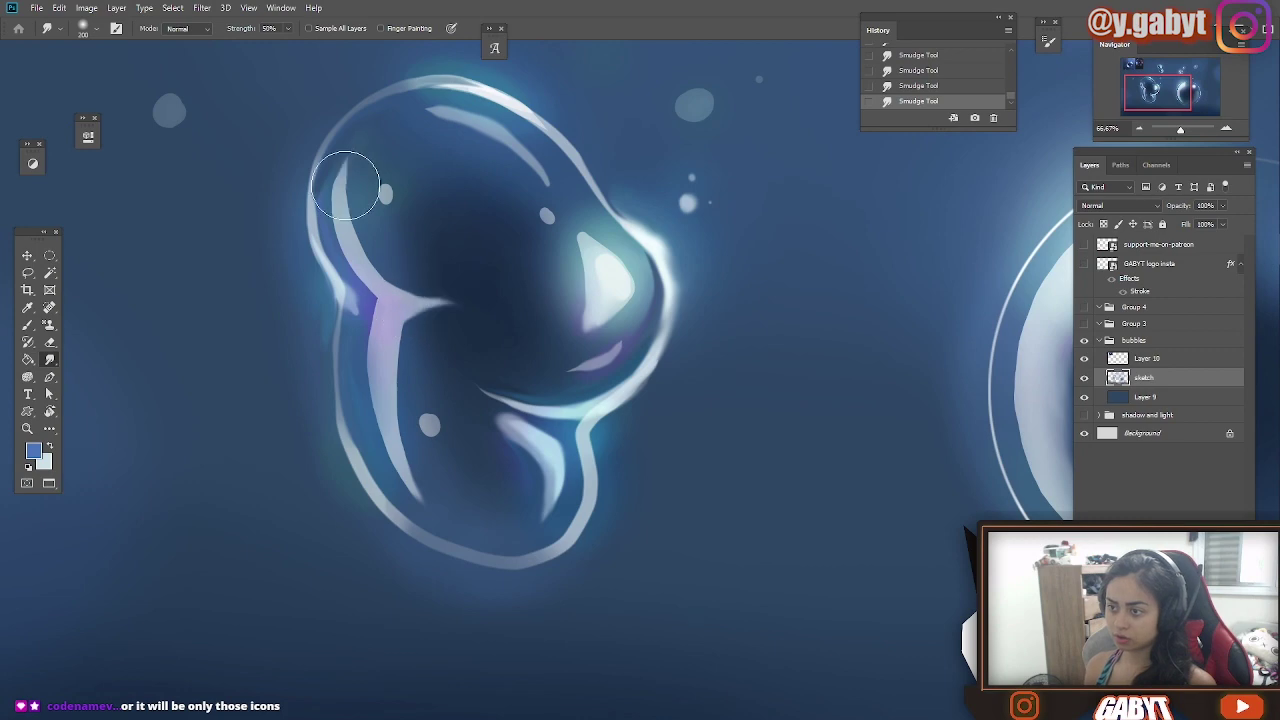
Step: Smudge the small bubbles in the upper part of the canvas at 50% strength to thin their outlines and soften their shapes
scroll(809, 40, "down", 4)
scroll(640, 350, "up", 3)
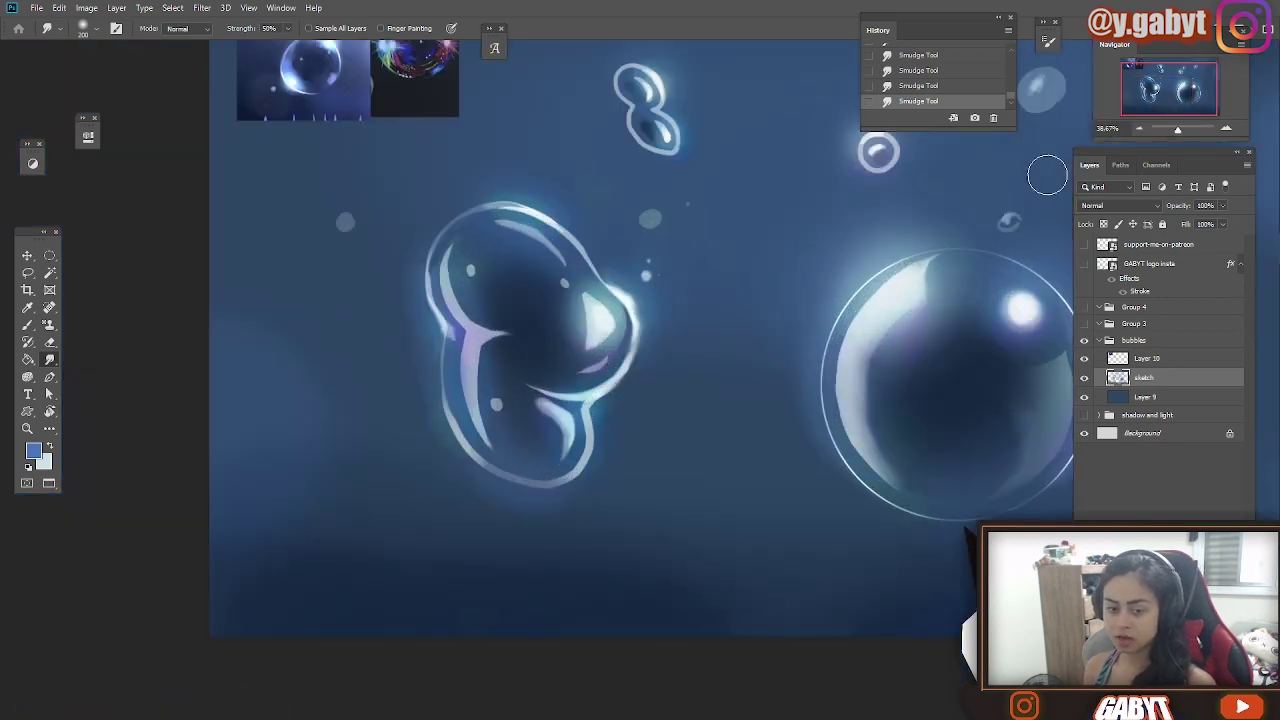
scroll(640, 350, "down", 5)
scroll(444, 347, "up", 6)
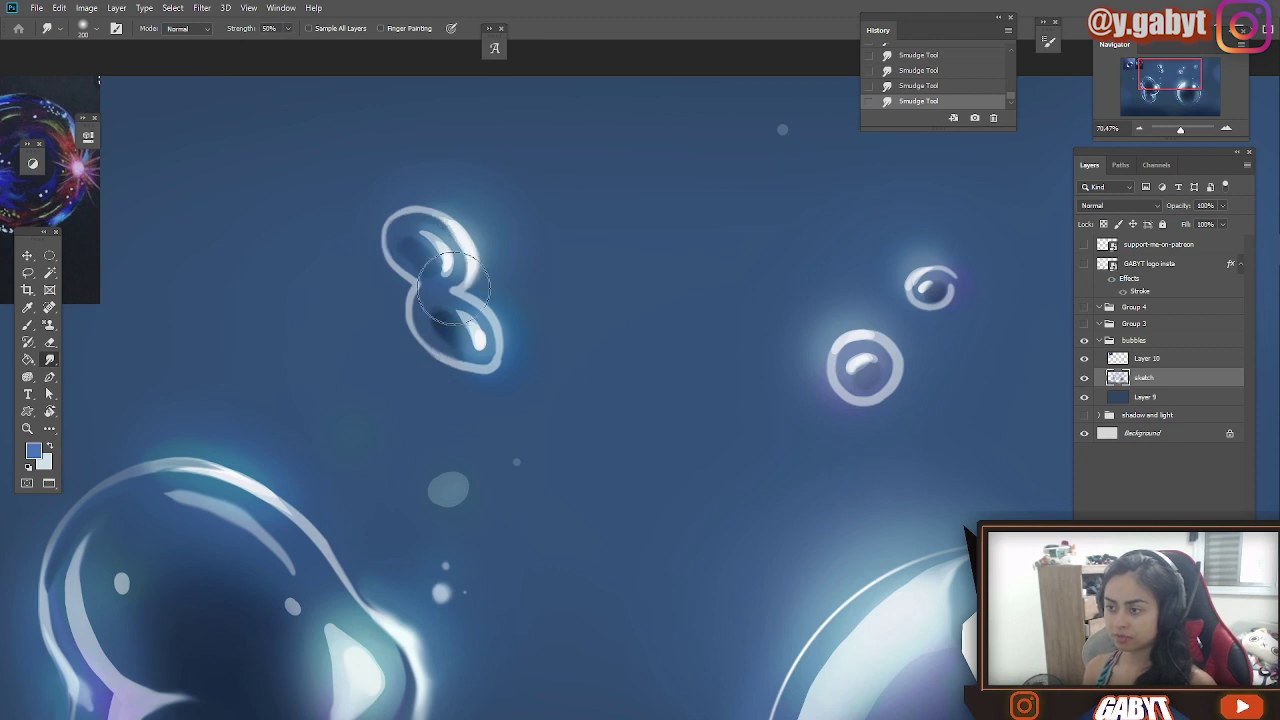
scroll(453, 285, "right", 5)
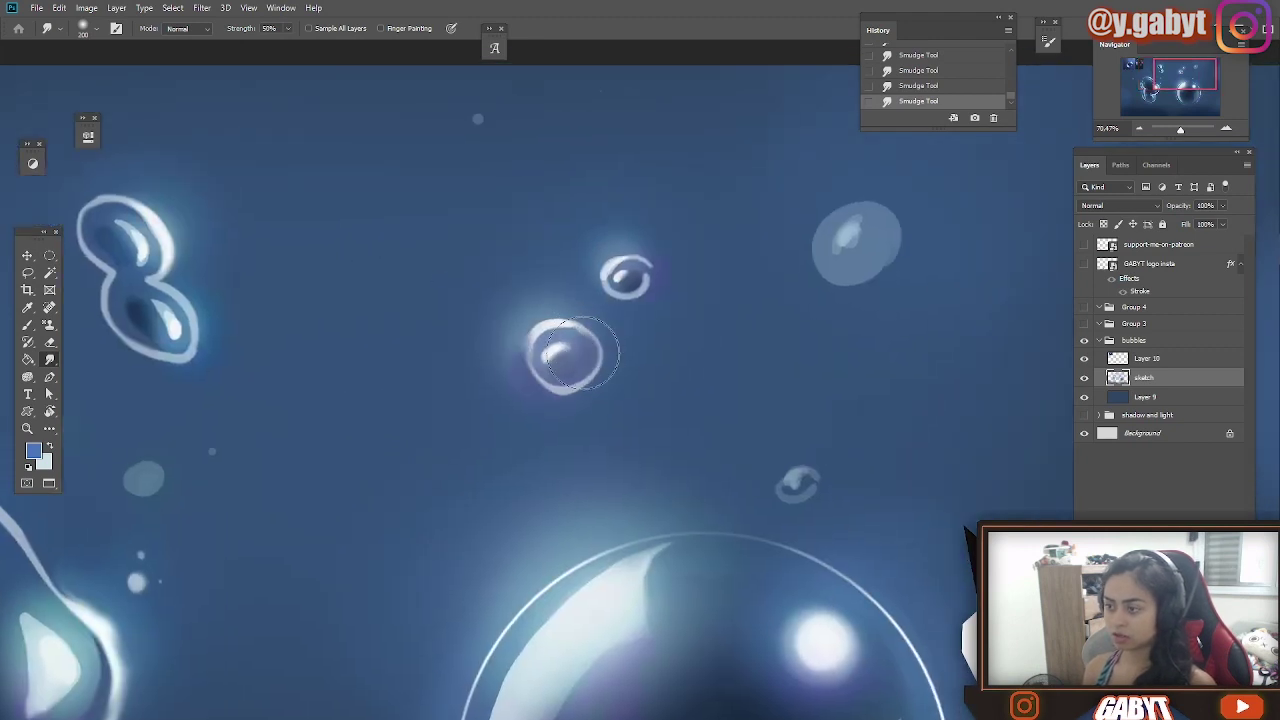
scroll(630, 268, "right", 4)
scroll(611, 295, "up", 1)
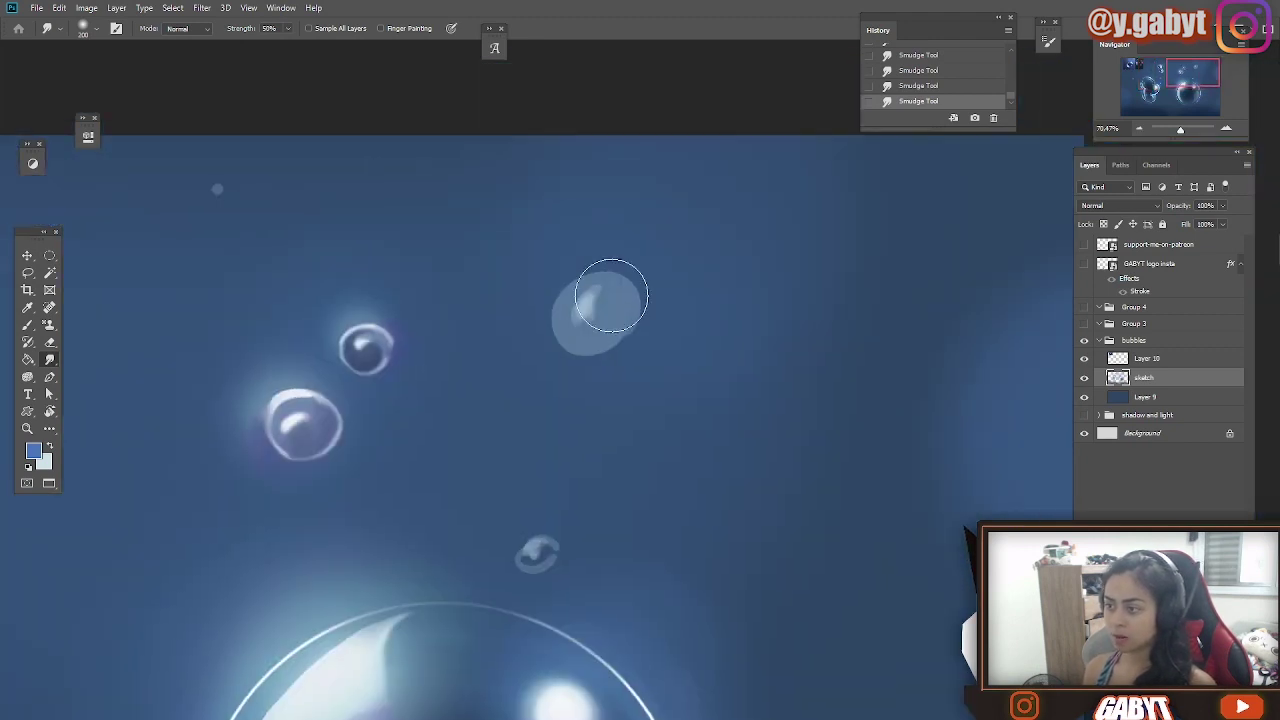
scroll(605, 268, "down", 2)
scroll(605, 268, "up", 3)
scroll(560, 265, "down", 5)
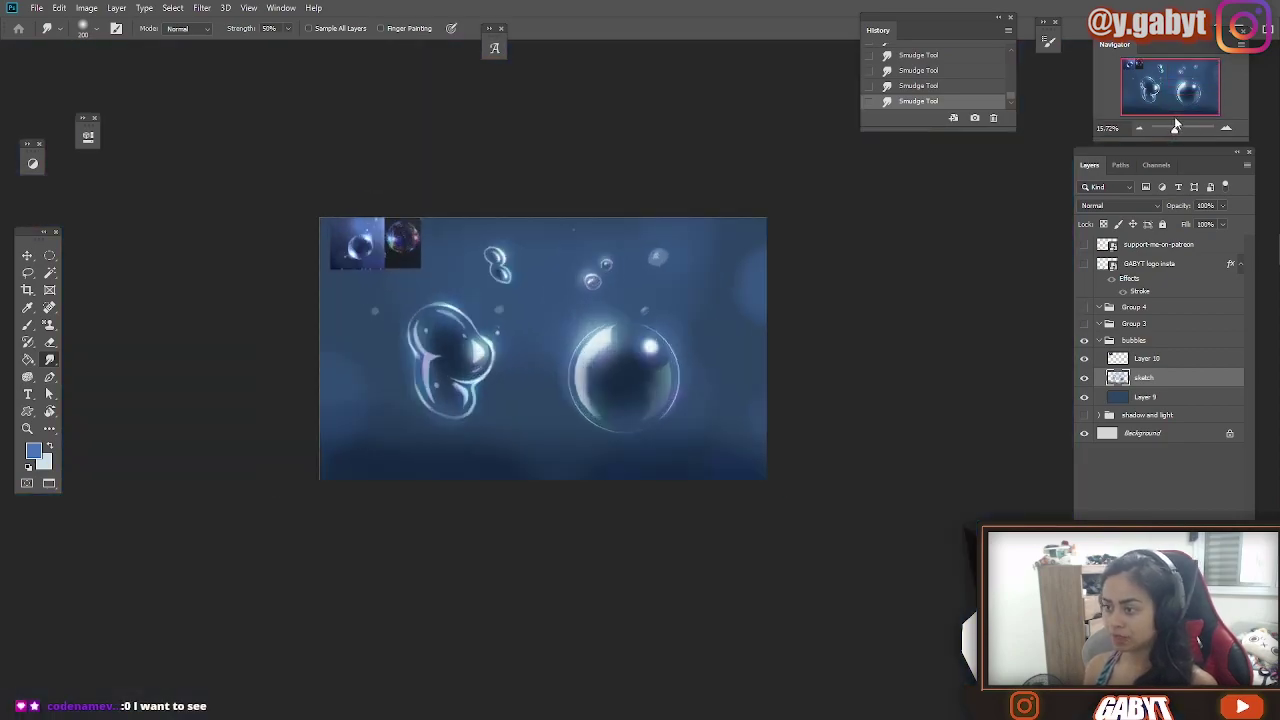
scroll(538, 262, "up", 5)
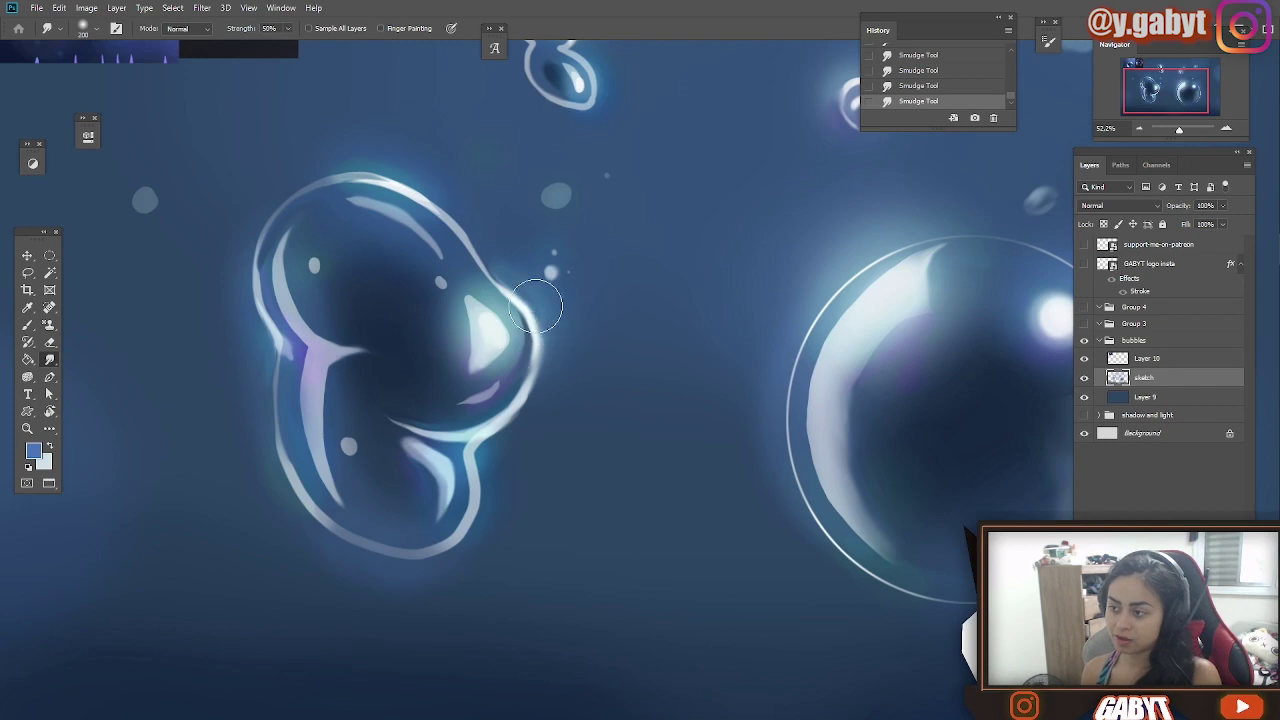
Step: Shade the insides of the two small round bubbles above the large round bubble with dark blue brush strokes
key("b")
mouse_move(535, 295)
left_mouse_down()
mouse_move(420, 330)
mouse_move(389, 362)
mouse_move(374, 287)
left_mouse_up()
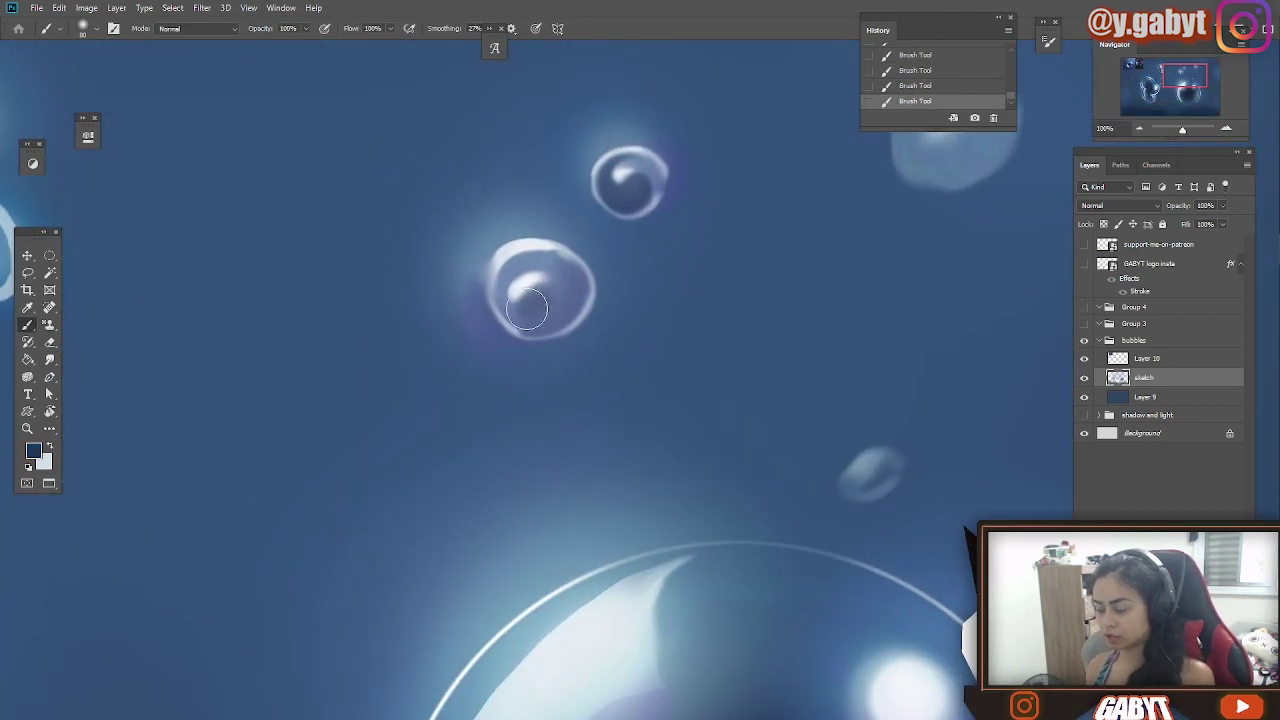
scroll(523, 295, "down", 5)
scroll(523, 295, "up", 3)
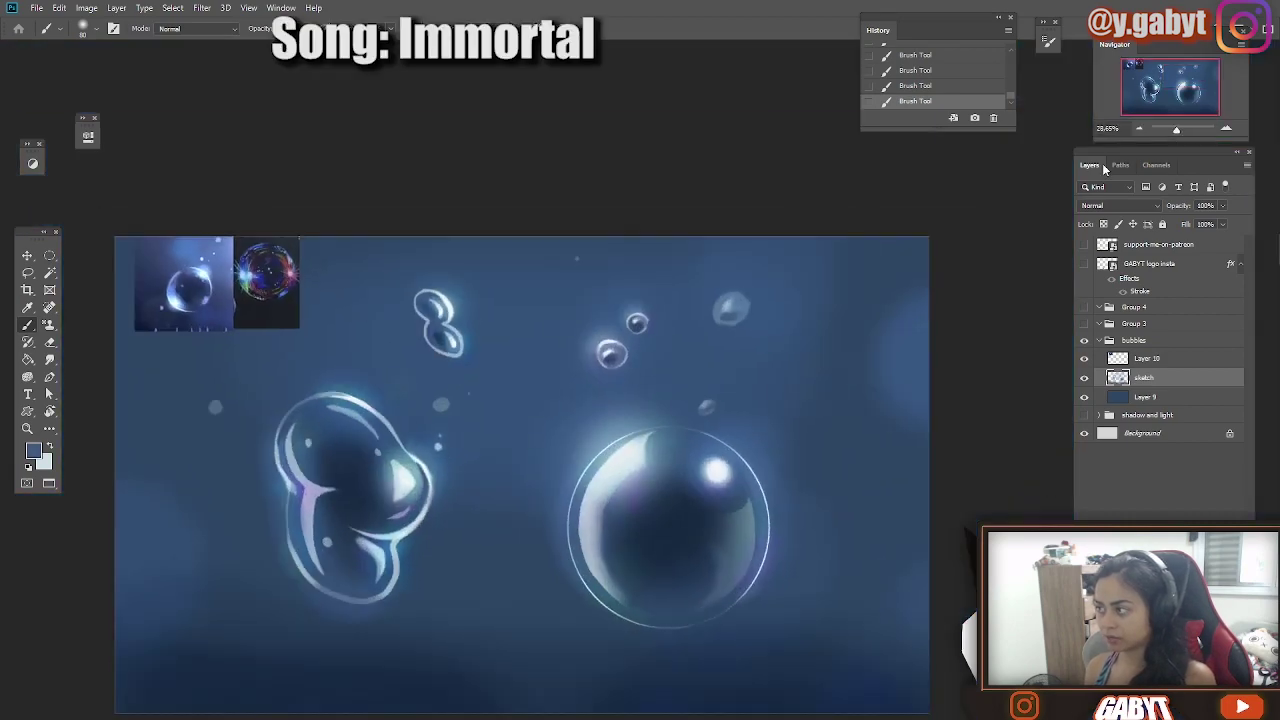
Step: Paint a soft violet-blue glow over both large bubbles with a very large Screen-mode brush at 20% opacity
key("shift+alt+s")
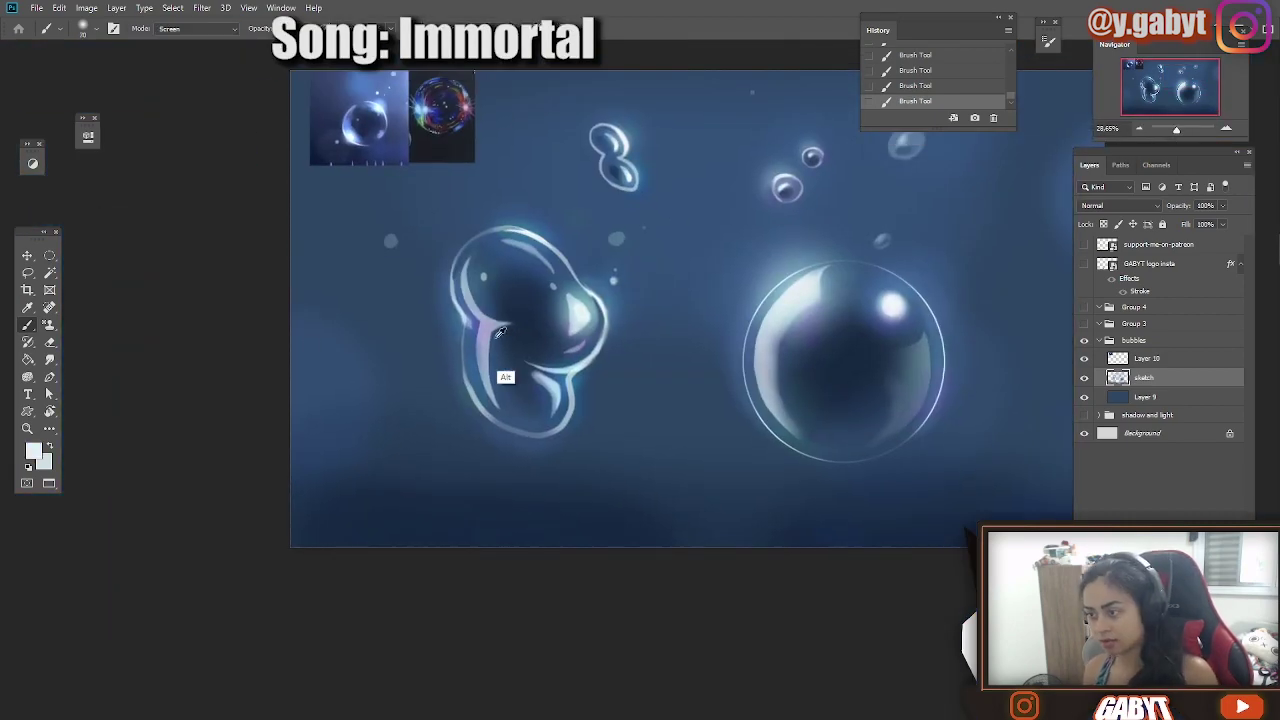
left_click(500, 332, "alt")
key("bracketright")
key("bracketright")
key("bracketright")
key("bracketright")
key("bracketright")
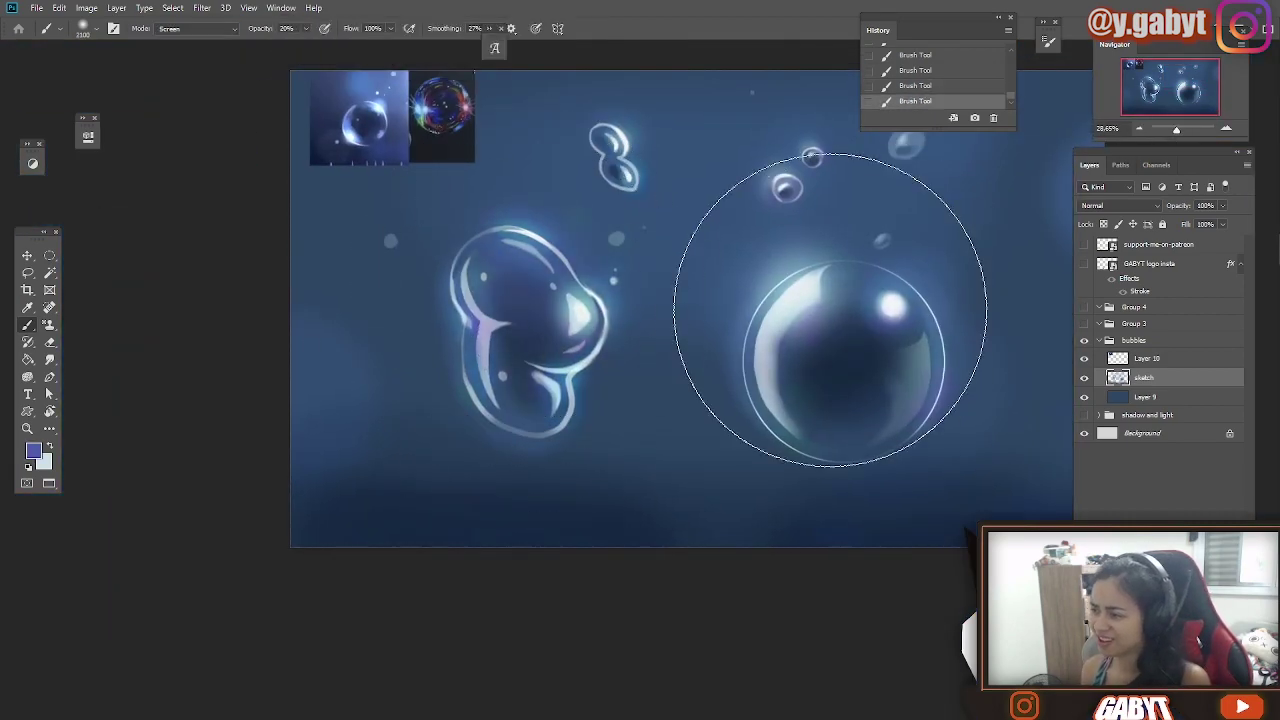
left_click_drag(1179, 130, 1177, 130)
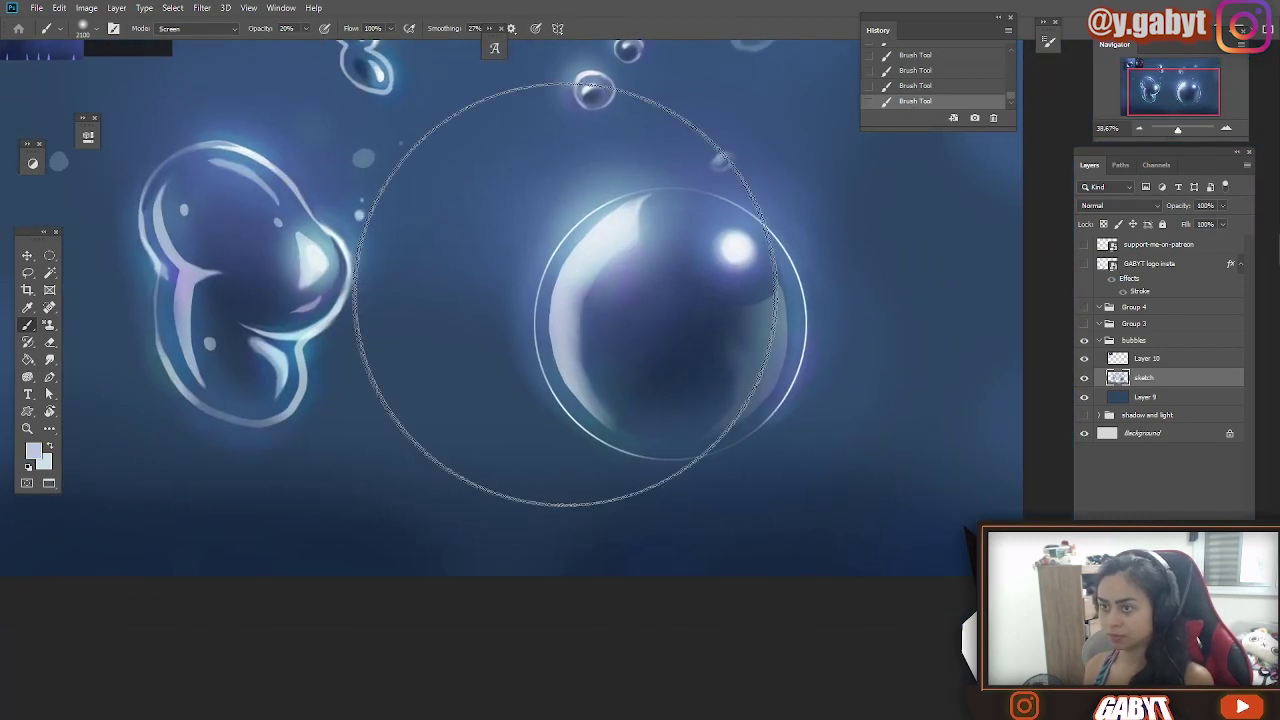
Step: Reduce the Screen brush to 90 px and add faint light marks inside the round bubble's lower-right edge
key("bracketleft")
key("bracketleft")
key("bracketleft")
key("bracketleft")
key("bracketleft")
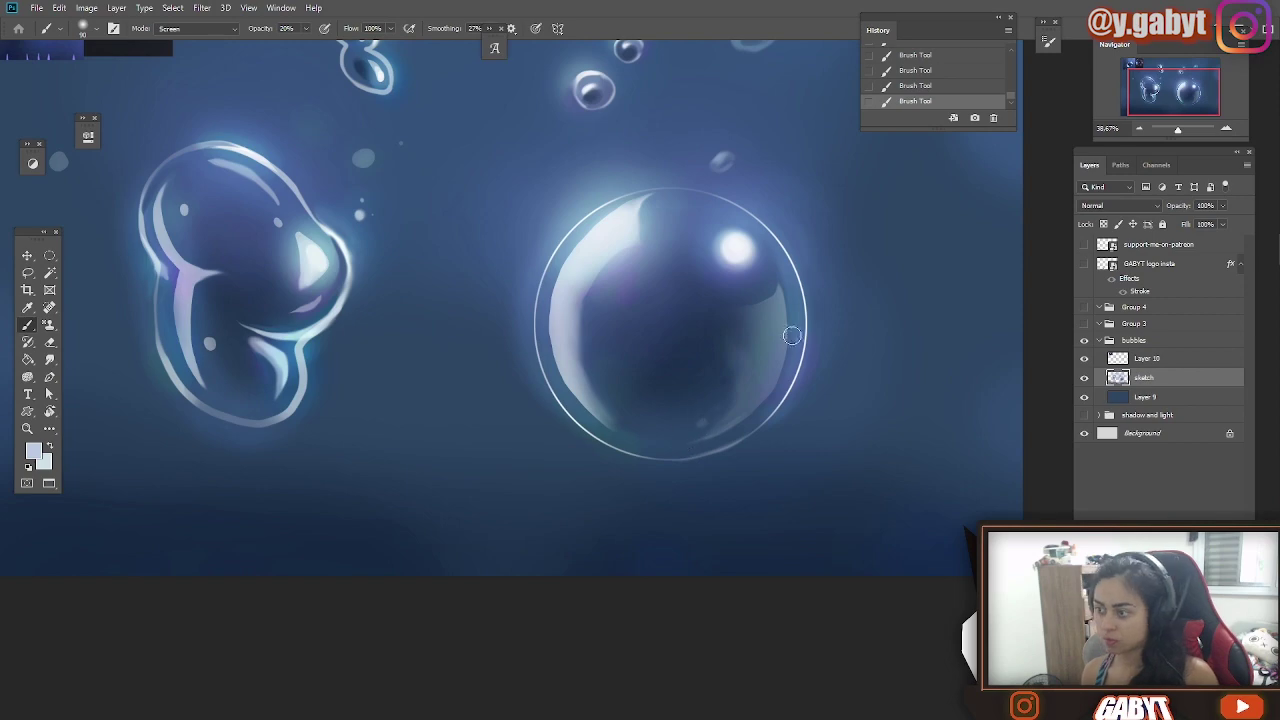
left_click_drag(791, 336, 125, 341)
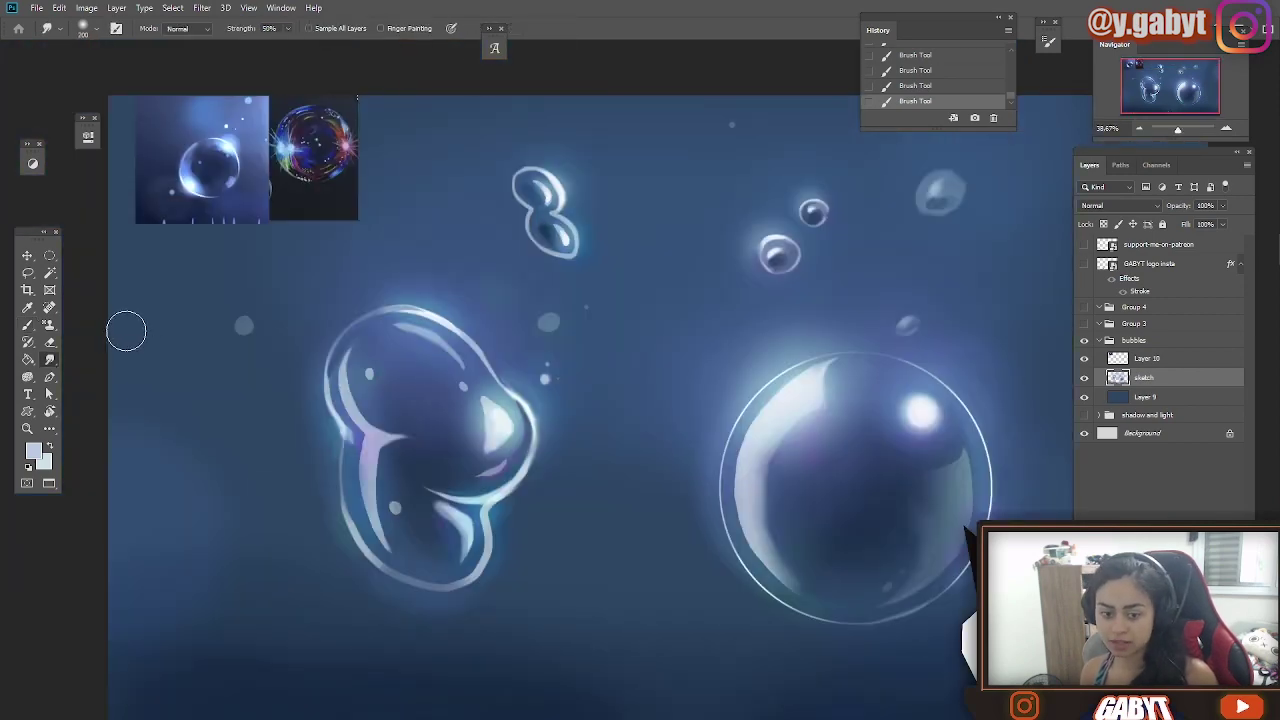
Step: Smudge the irregular bubble's outline with a 300 px brush at 50% strength
left_click_drag(173, 490, 180, 470)
key("ctrl+plus")
key("ctrl+plus")
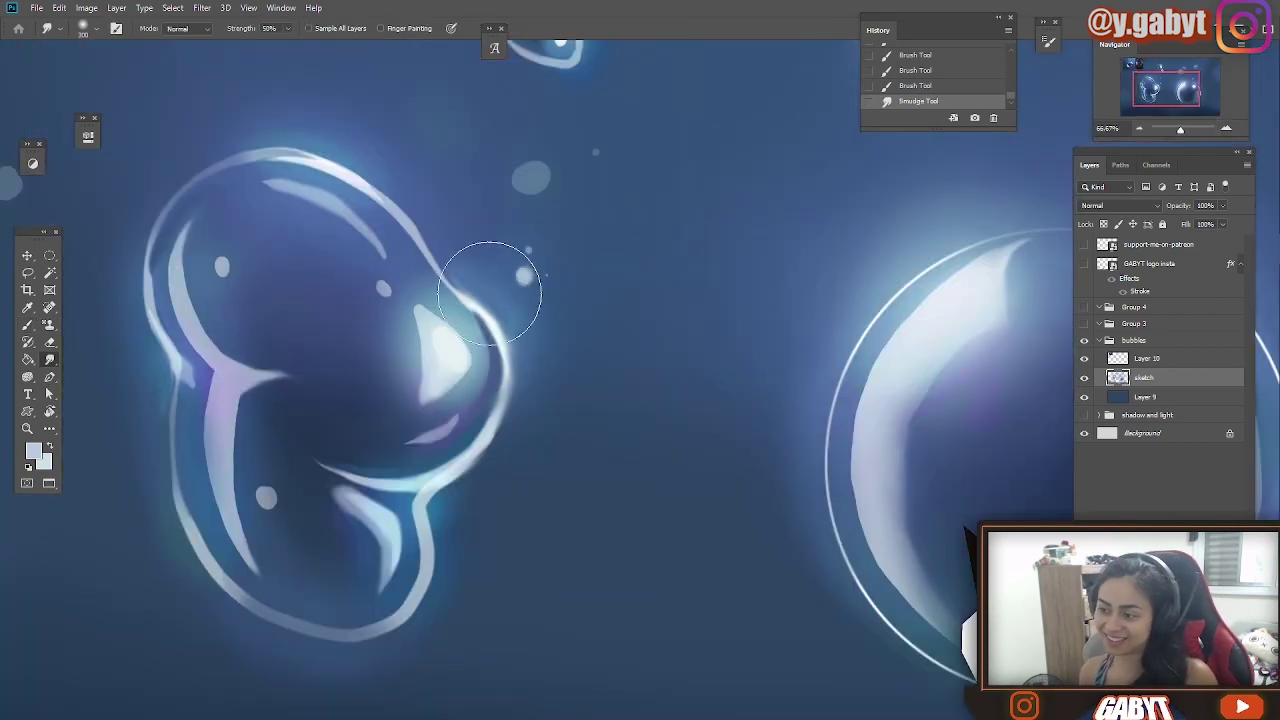
left_click_drag(1179, 131, 1186, 130)
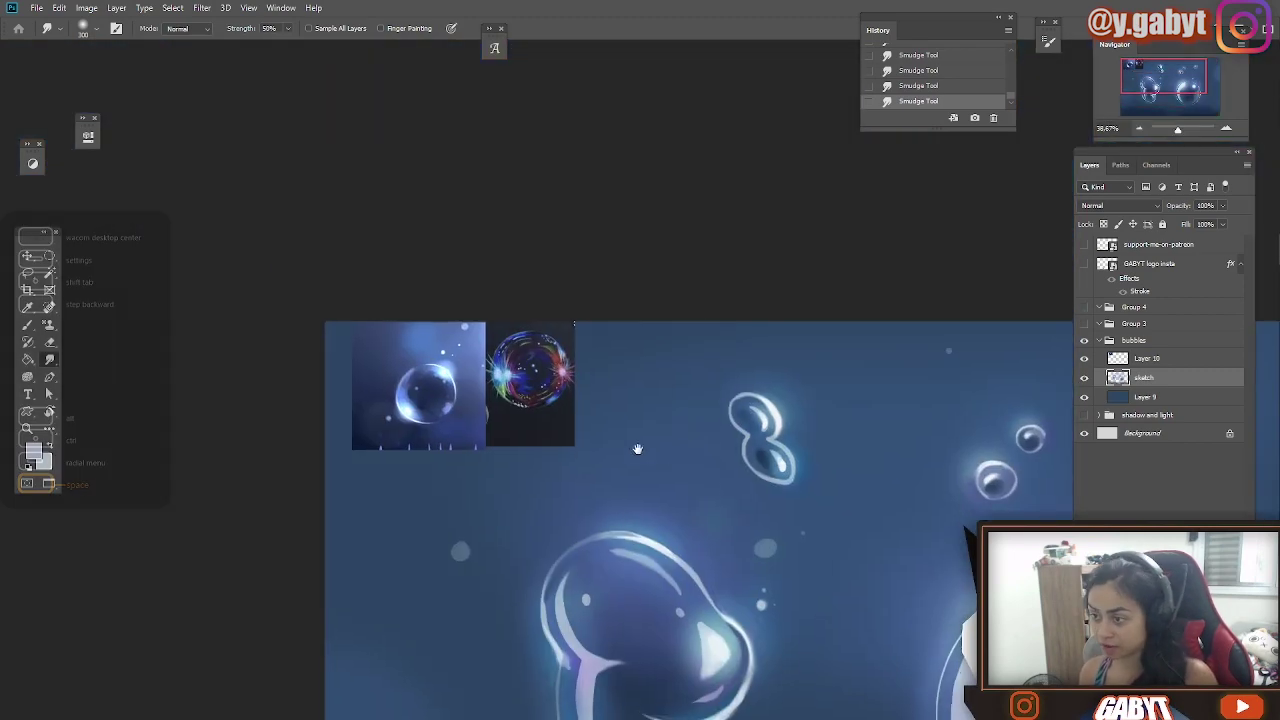
left_click_drag(560, 300, 652, 236)
Step: Choose a light green and paint thin curved reflections inside the irregular bubble in Normal mode at 89% opacity
key("ctrl+minus")
key("ctrl+minus")
key("ctrl+minus")
key("b")
left_click(33, 452)
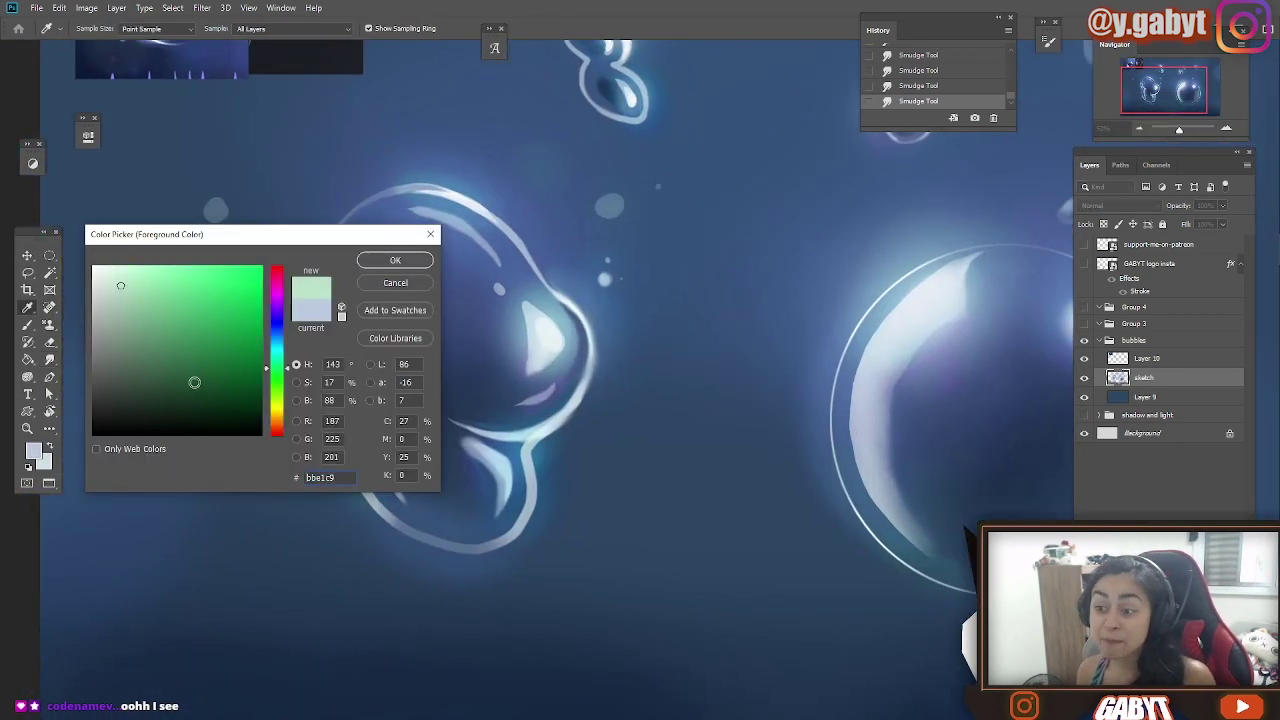
left_click(191, 475)
key("Return")
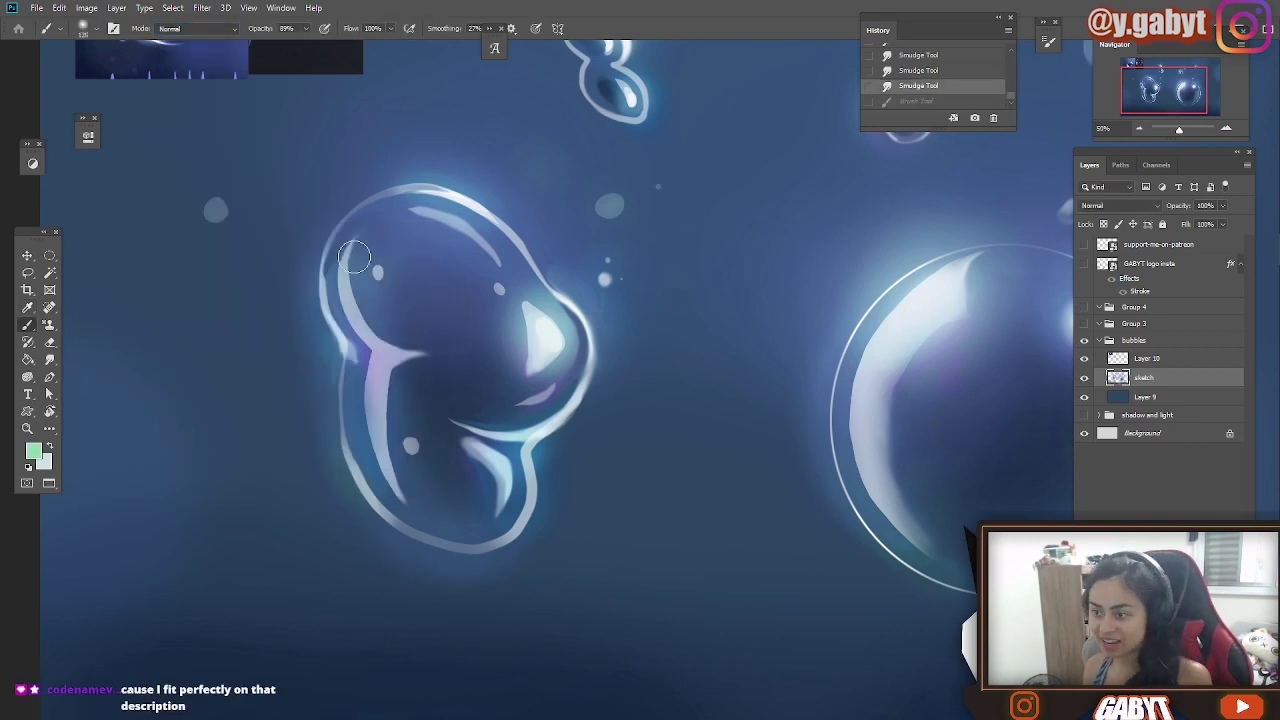
key("ctrl+shift+z")
left_click_drag(354, 257, 463, 339)
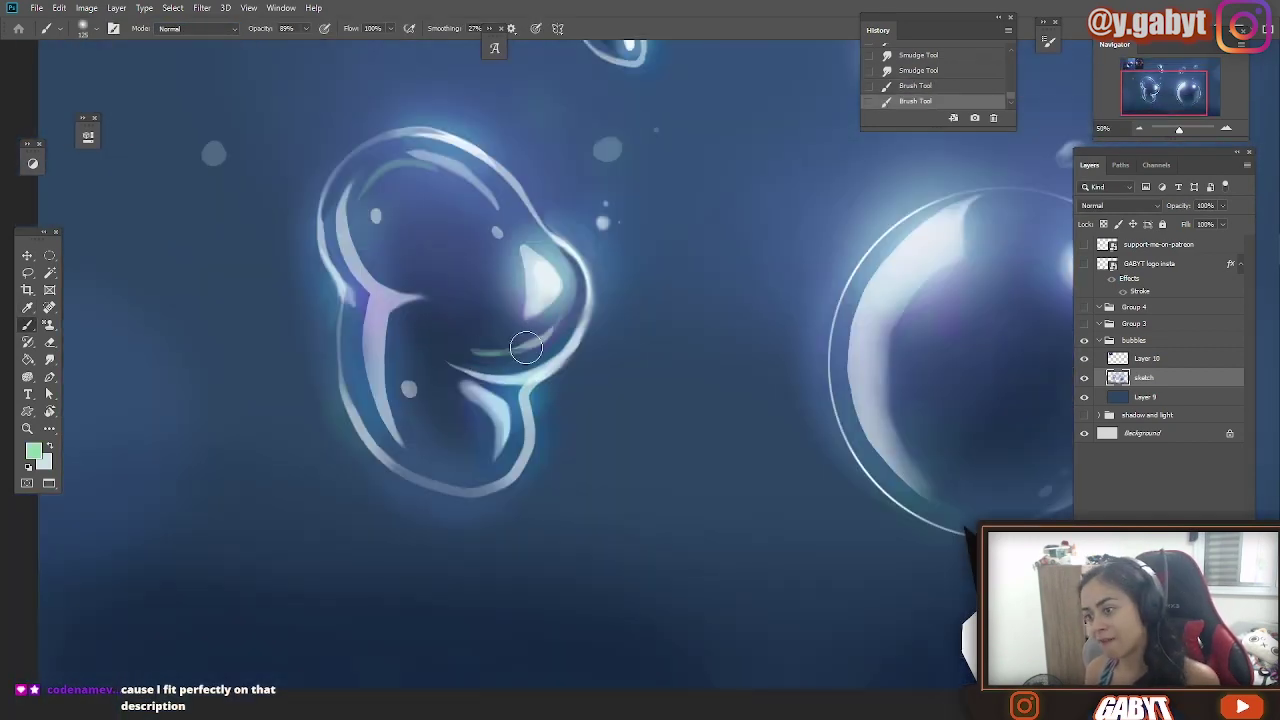
left_click_drag(358, 317, 601, 560)
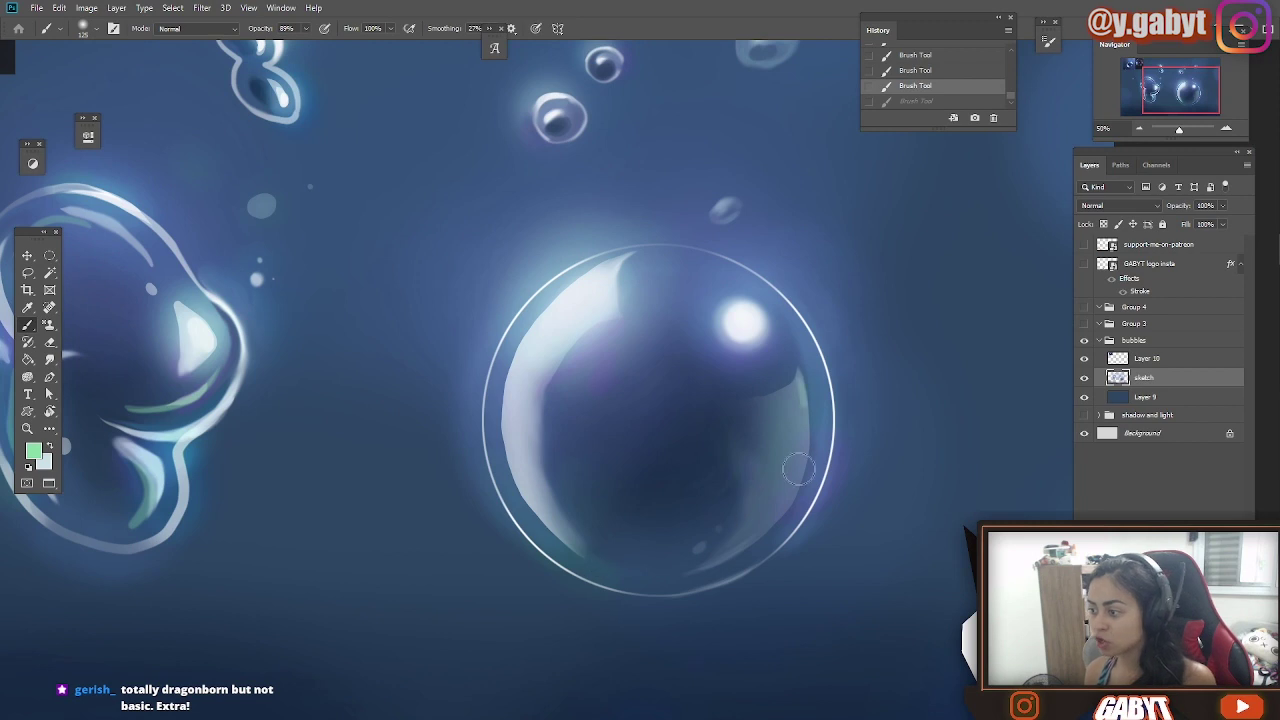
Step: Paint thin green and teal curved reflections along the inner right and lower edges of the large round bubble
left_click_drag(797, 469, 592, 437)
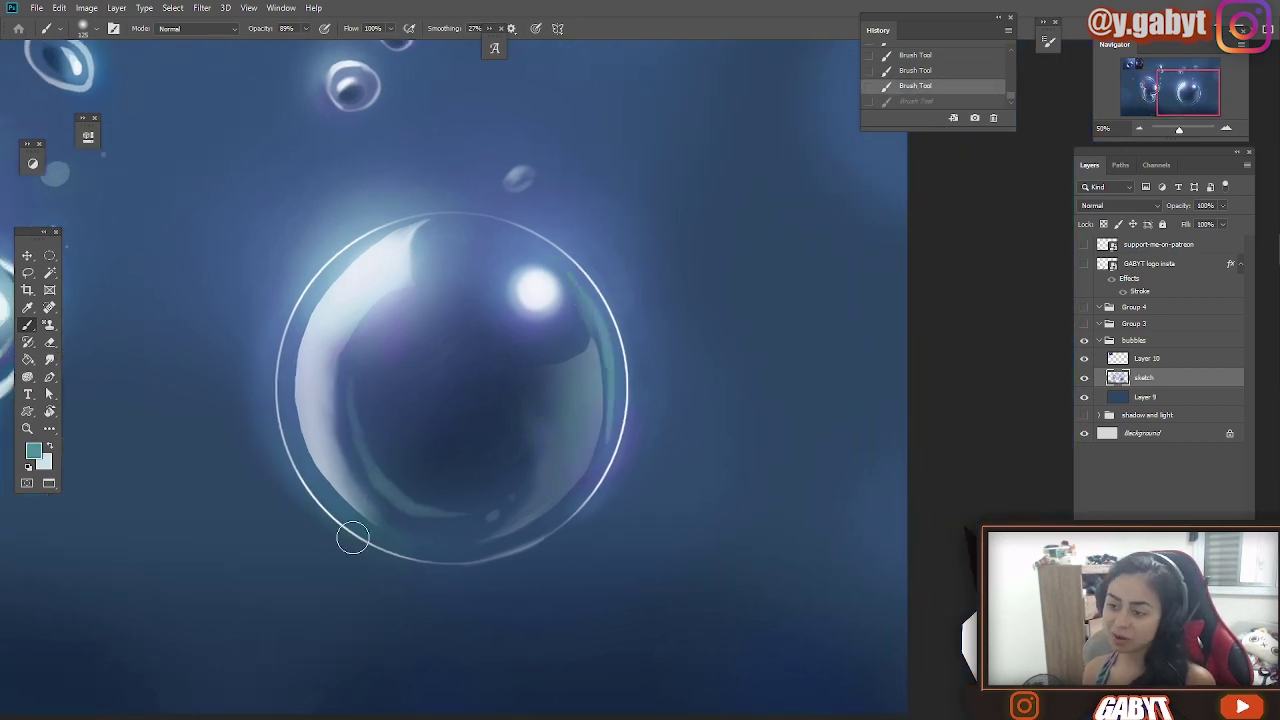
left_click_drag(250, 382, 263, 505)
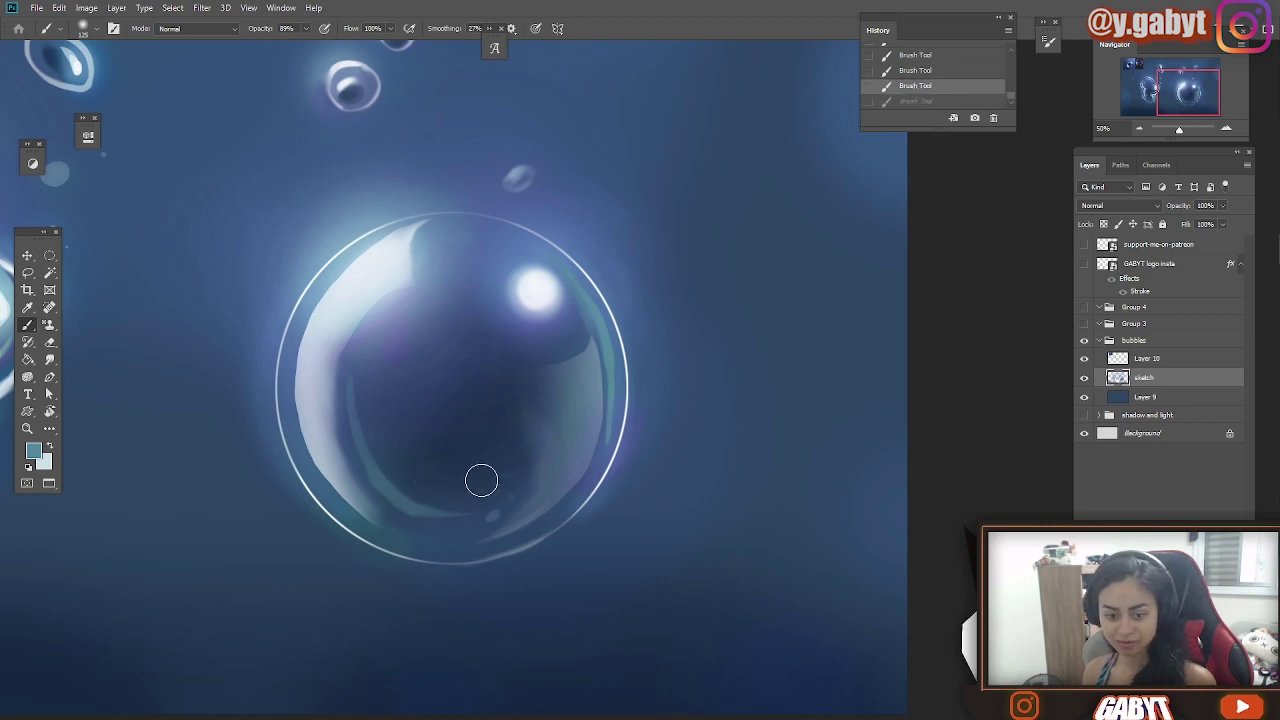
left_click_drag(465, 472, 570, 487)
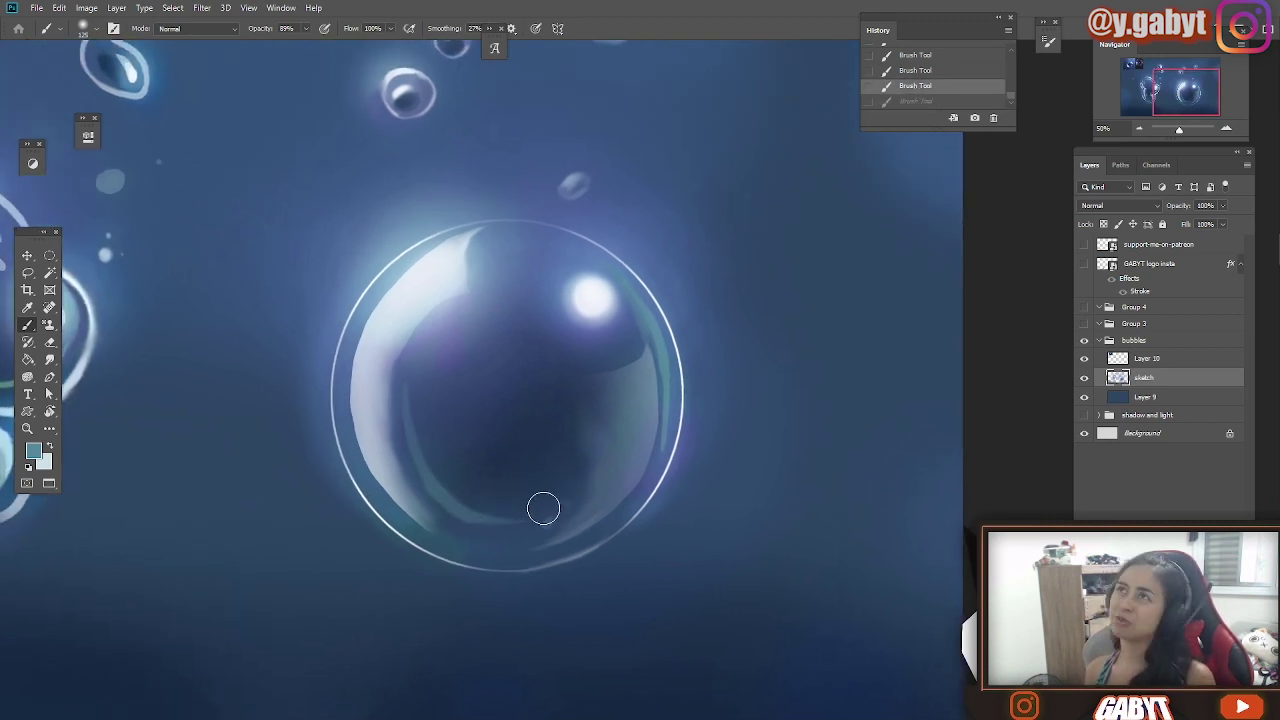
left_click_drag(622, 484, 397, 200)
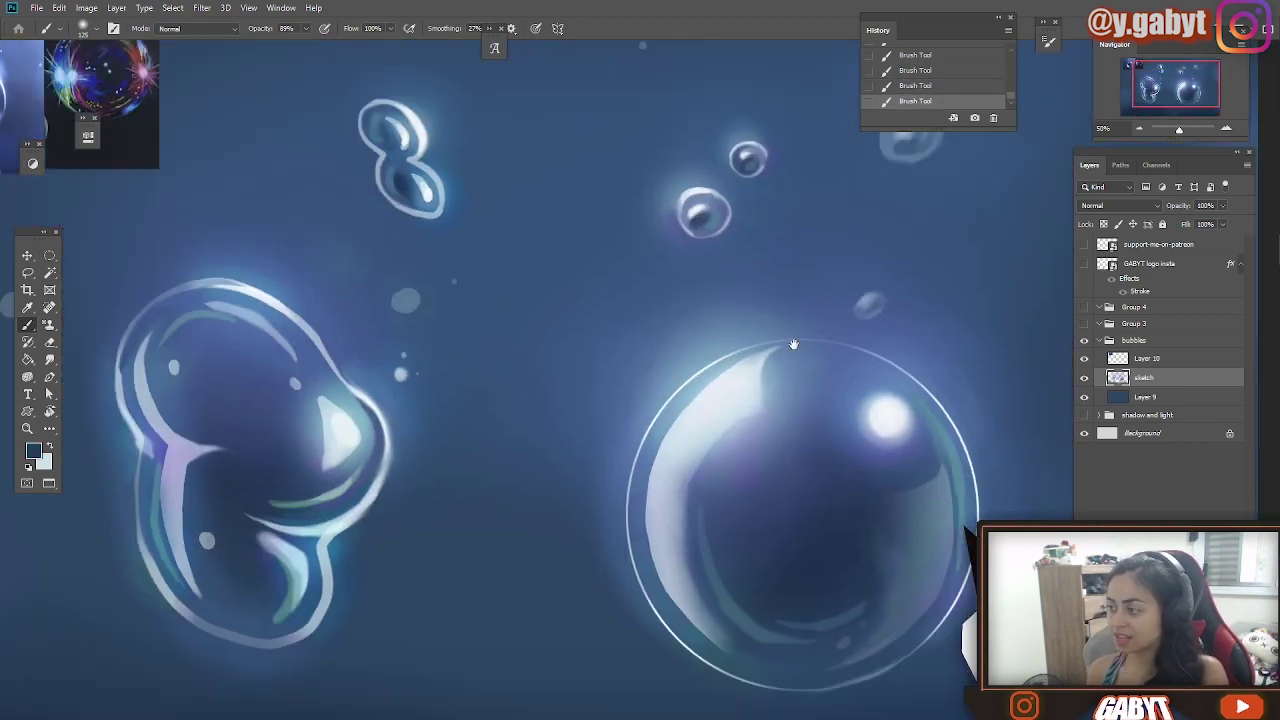
Step: Choose a pinkish purple and paint thin strokes beside the green reflections inside the irregular bubble
left_click(33, 452)
left_click(189, 391)
key("Return")
mouse_move(176, 262)
left_mouse_down()
mouse_move(296, 452)
mouse_move(303, 338)
left_mouse_up()
left_click_drag(879, 502, 549, 447)
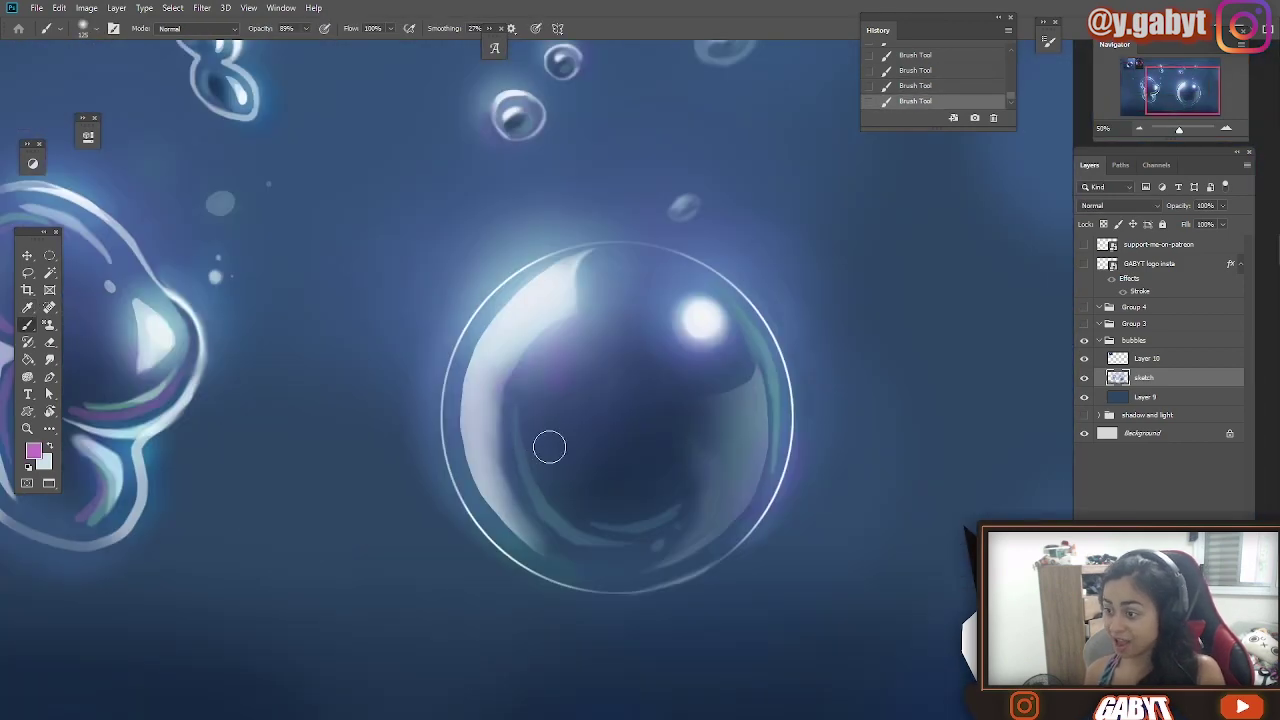
Step: Add pinkish-purple reflections and dots inside the large round bubble and tint the small upper bubbles purple
key("ctrl+z")
key("ctrl+z")
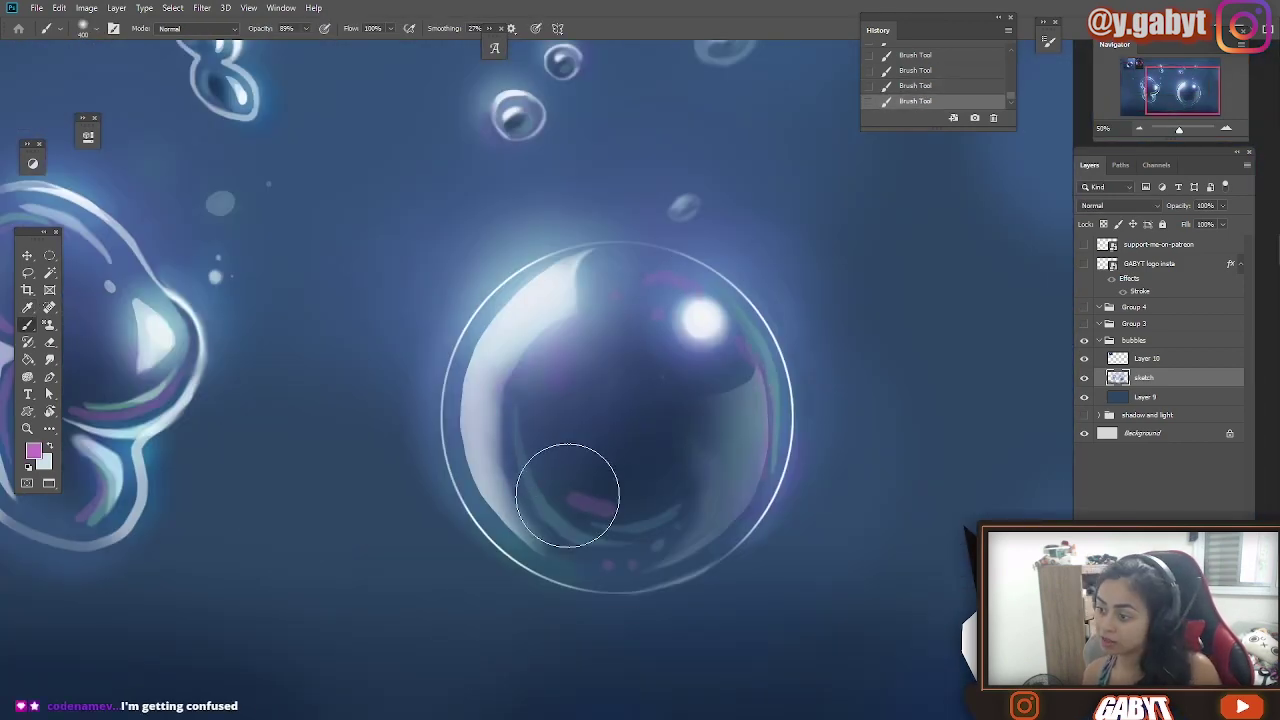
left_click_drag(486, 360, 493, 183)
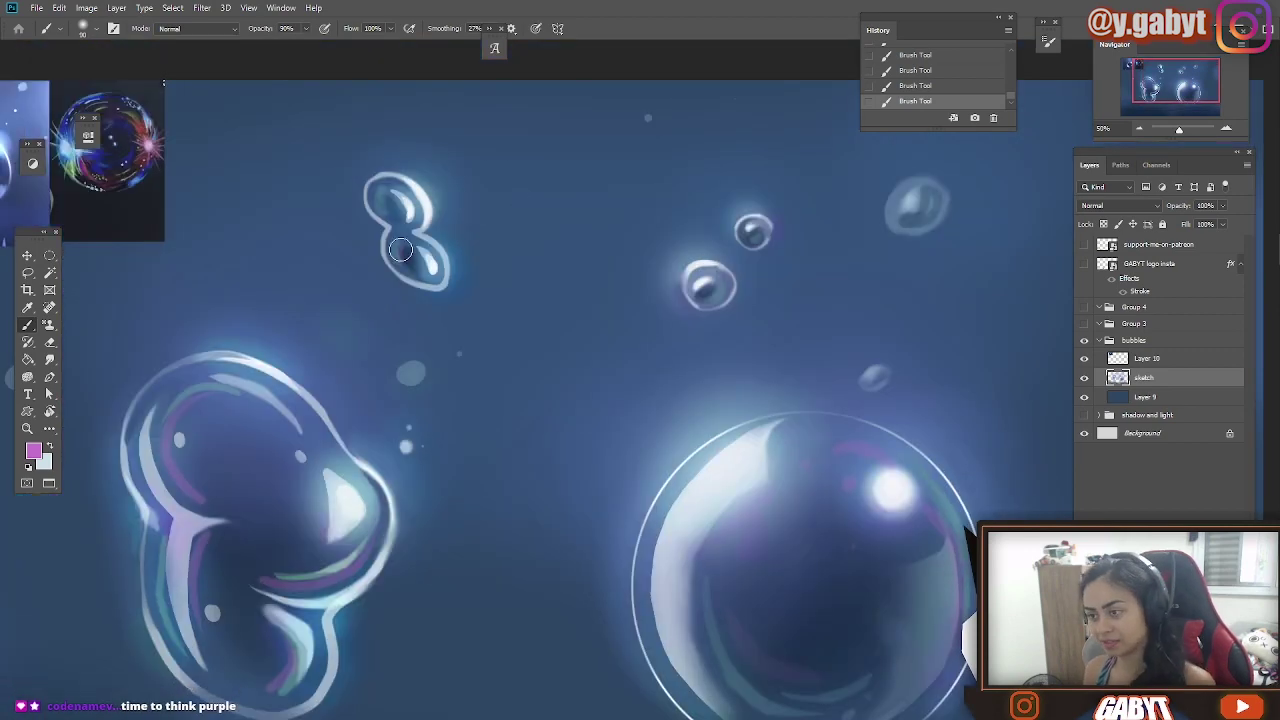
mouse_move(907, 224)
left_mouse_down()
mouse_move(560, 340)
mouse_move(480, 320)
mouse_move(460, 263)
mouse_move(371, 257)
mouse_move(486, 229)
mouse_move(440, 137)
mouse_move(403, 263)
mouse_move(533, 290)
left_mouse_up()
Step: Dab small white dots beside the round bubble's bright spot and between the purple dots near its lower edge
scroll(479, 316, "up", 3)
key("bracketright")
key("bracketright")
key("bracketright")
key("bracketright")
key("bracketright")
key("bracketleft")
key("bracketleft")
key("bracketleft")
key("bracketleft")
key("bracketleft")
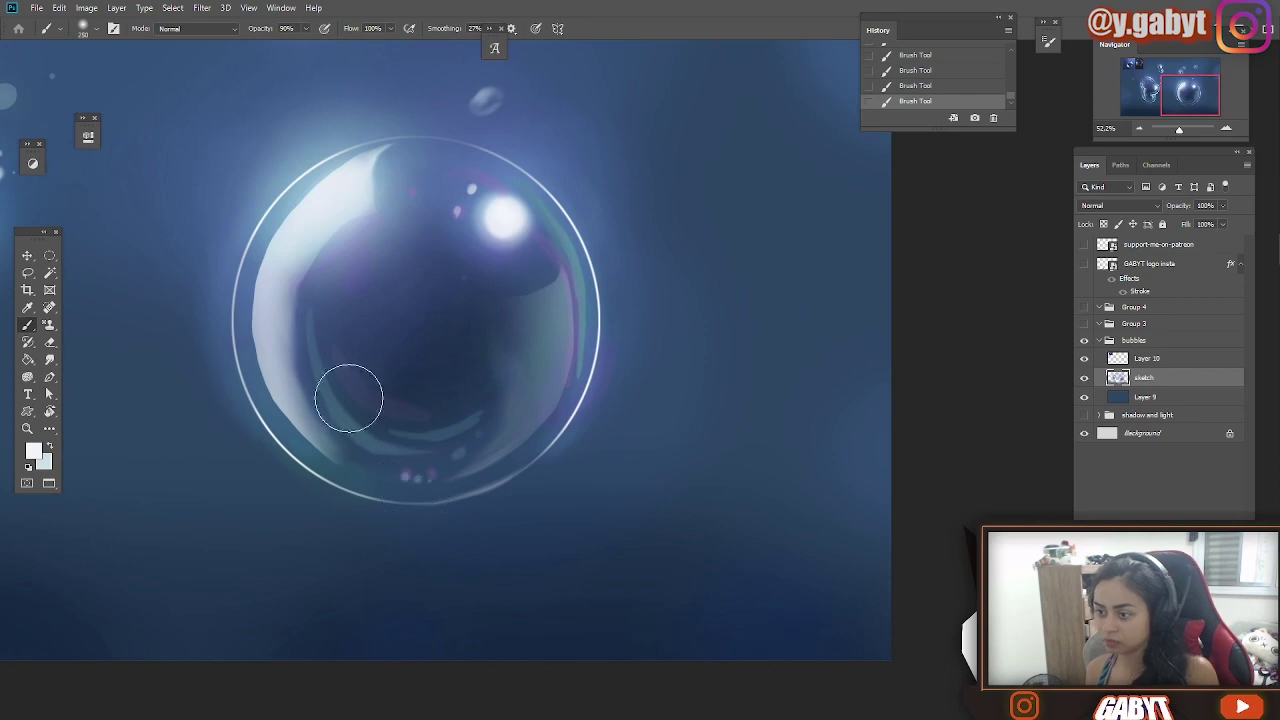
Step: Add small light spots near the irregular bubble's pointed highlight and inside its lower lobe
left_click_drag(348, 398, 582, 620)
left_click_drag(657, 385, 600, 400)
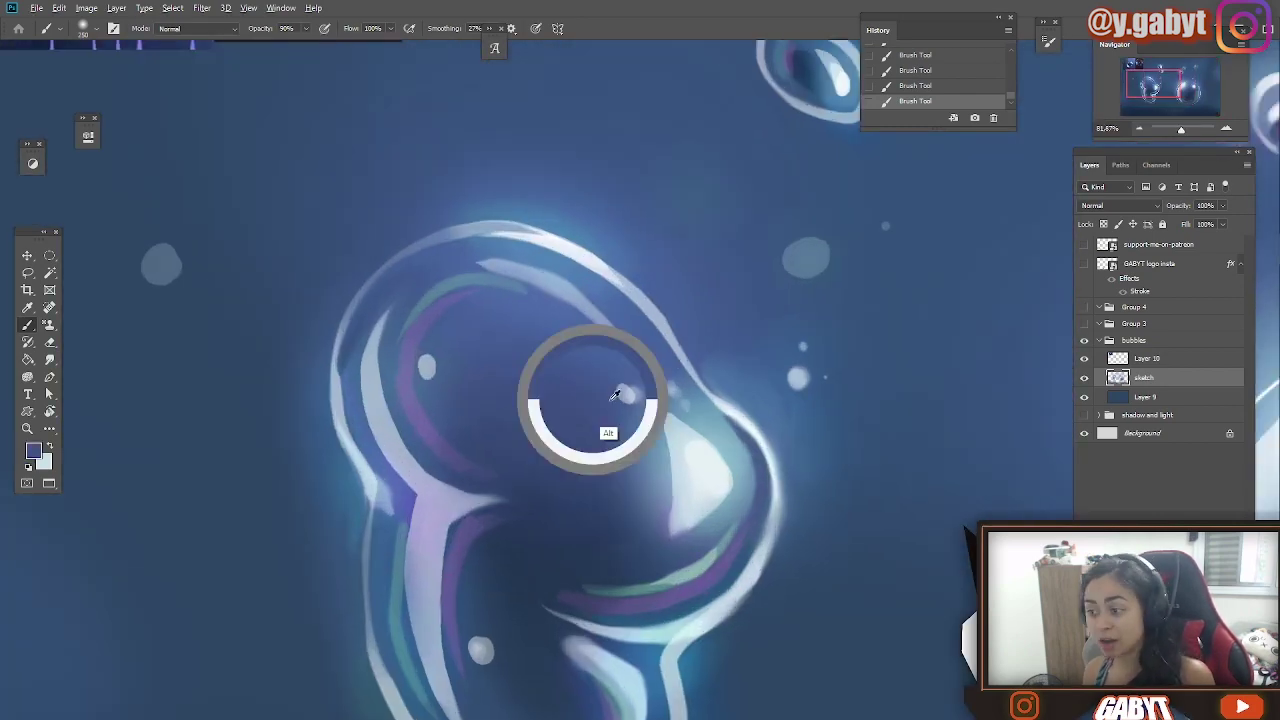
left_click(600, 400, "alt")
key("ctrl+z")
scroll(606, 409, "down", 3)
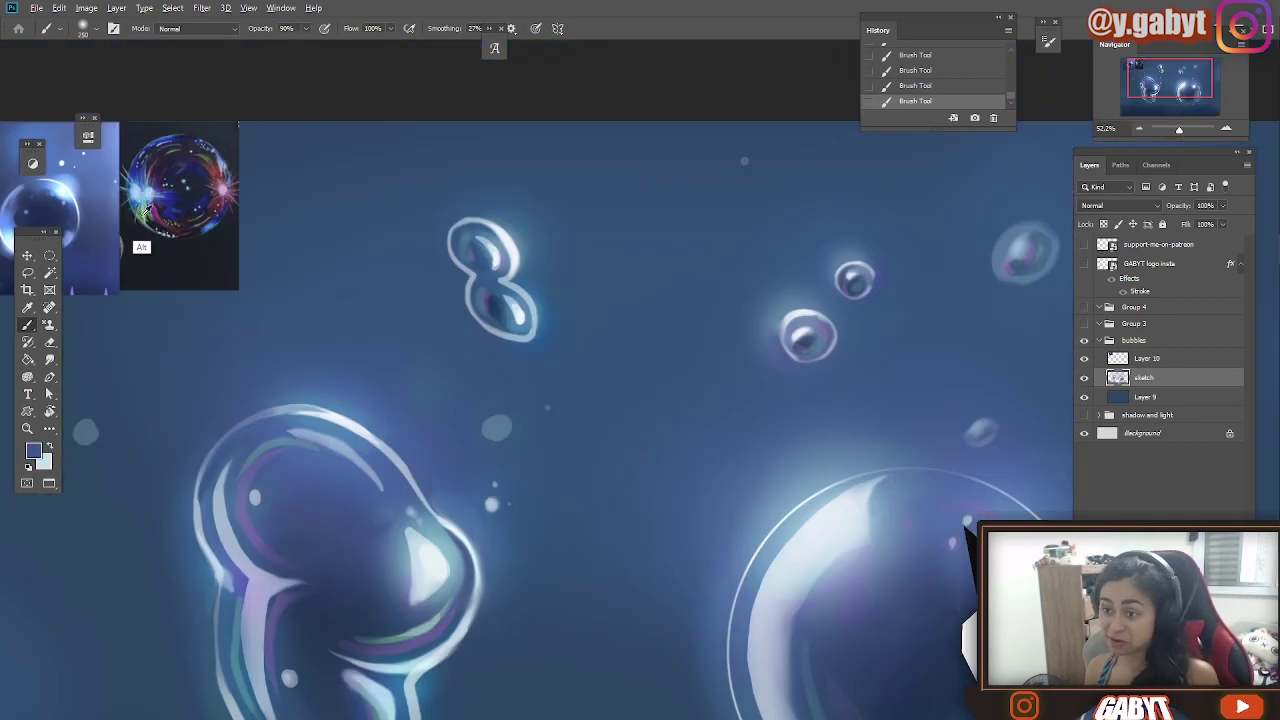
Step: Paint a thin, pale diagonal light flare across the irregular bubble's pointed right highlight
scroll(645, 270, "up", 2)
left_click_drag(340, 205, 640, 355)
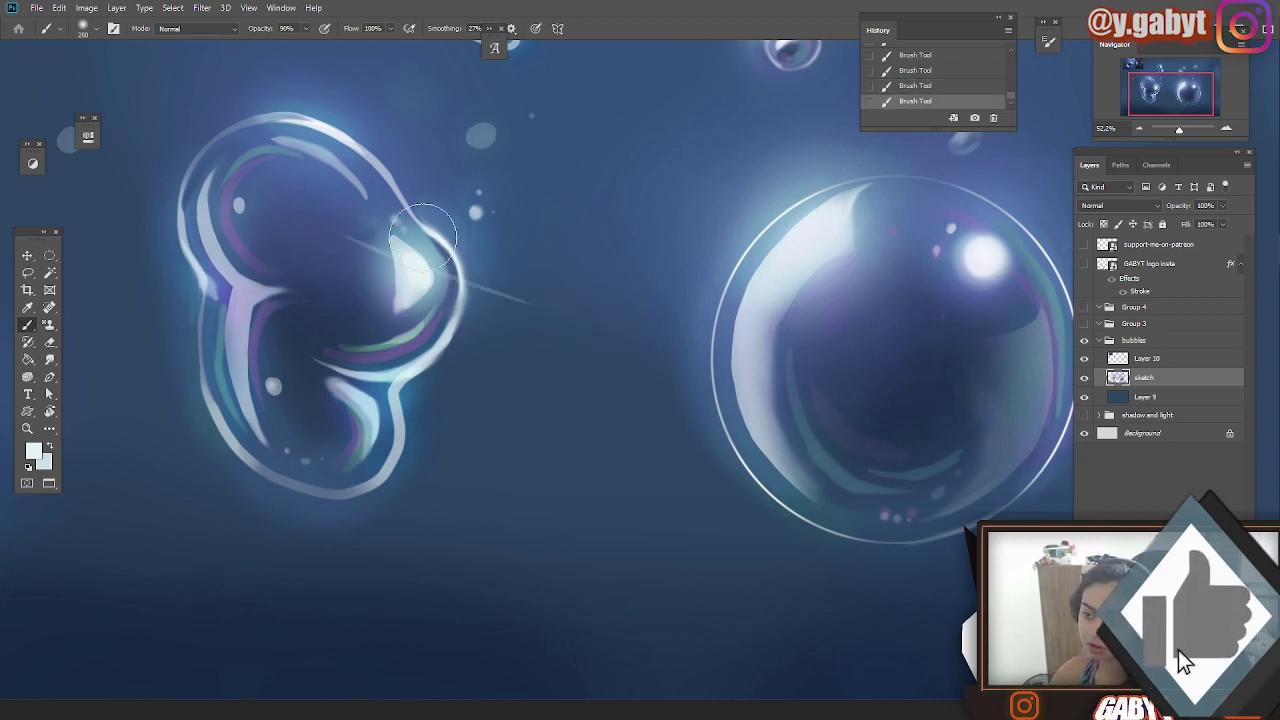
mouse_move(597, 237)
left_mouse_down()
mouse_move(684, 372)
mouse_move(223, 248)
left_mouse_up()
key("ctrl+z")
Step: Paint thin light flares beside the round bubble's upper-left rim and diagonally through its bright round highlight
left_click_drag(497, 157, 360, 322)
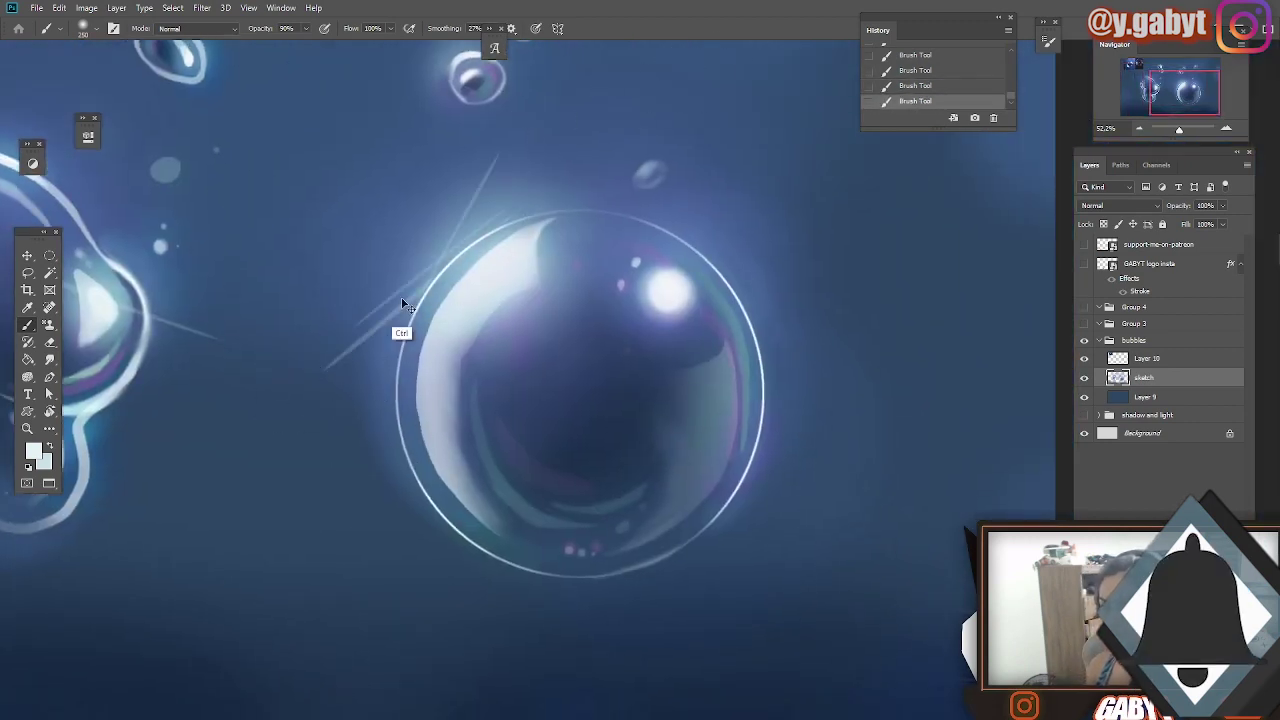
left_click_drag(670, 290, 800, 215)
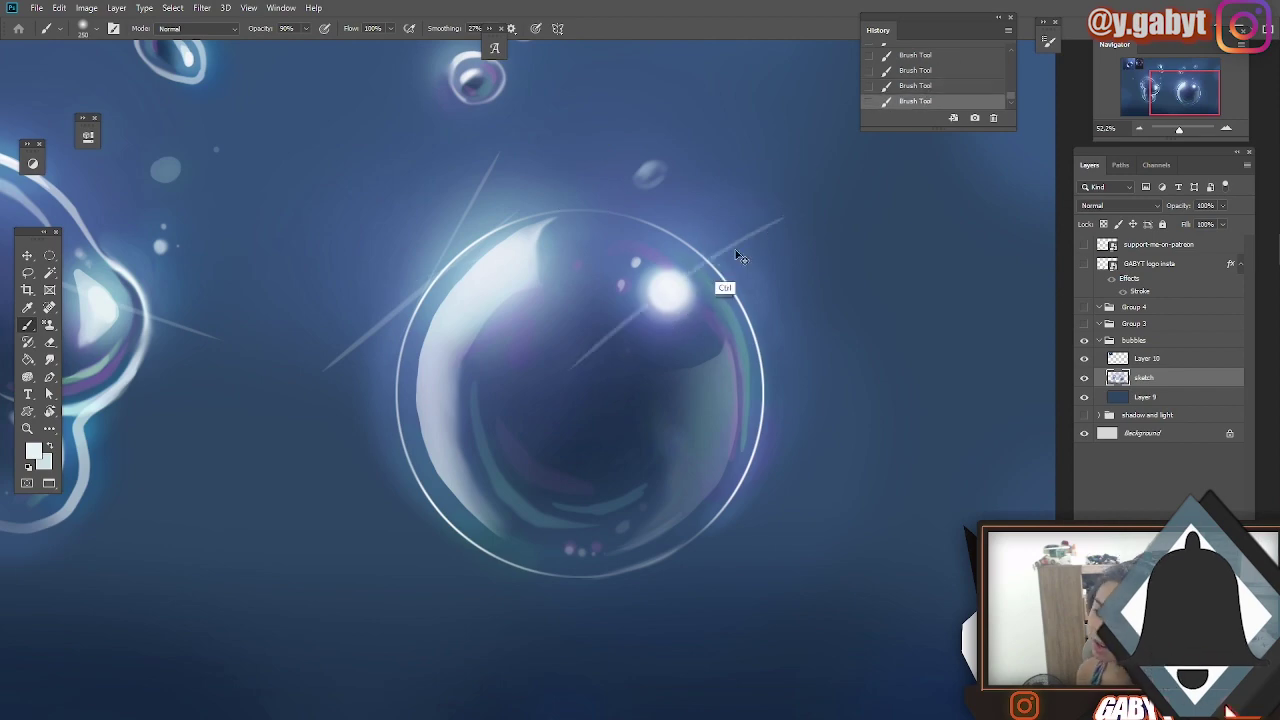
mouse_move(1180, 131)
left_mouse_down()
mouse_move(1166, 129)
mouse_move(1178, 131)
left_mouse_up()
Step: Paint pale wavy water-surface lines along the canvas's upper edge with a 600 px brush at 90% opacity
key("bracketright")
key("bracketright")
key("bracketright")
scroll(651, 277, "up", 4)
scroll(911, 189, "down", 6)
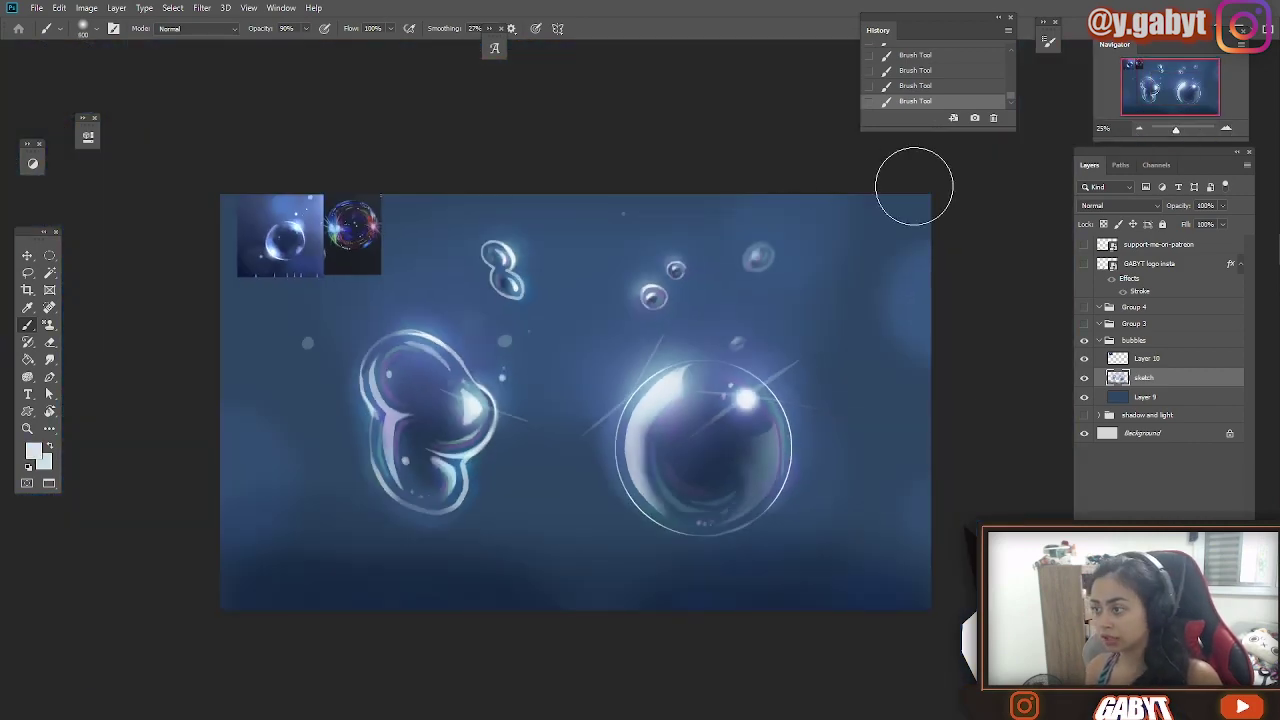
left_click_drag(420, 198, 705, 200)
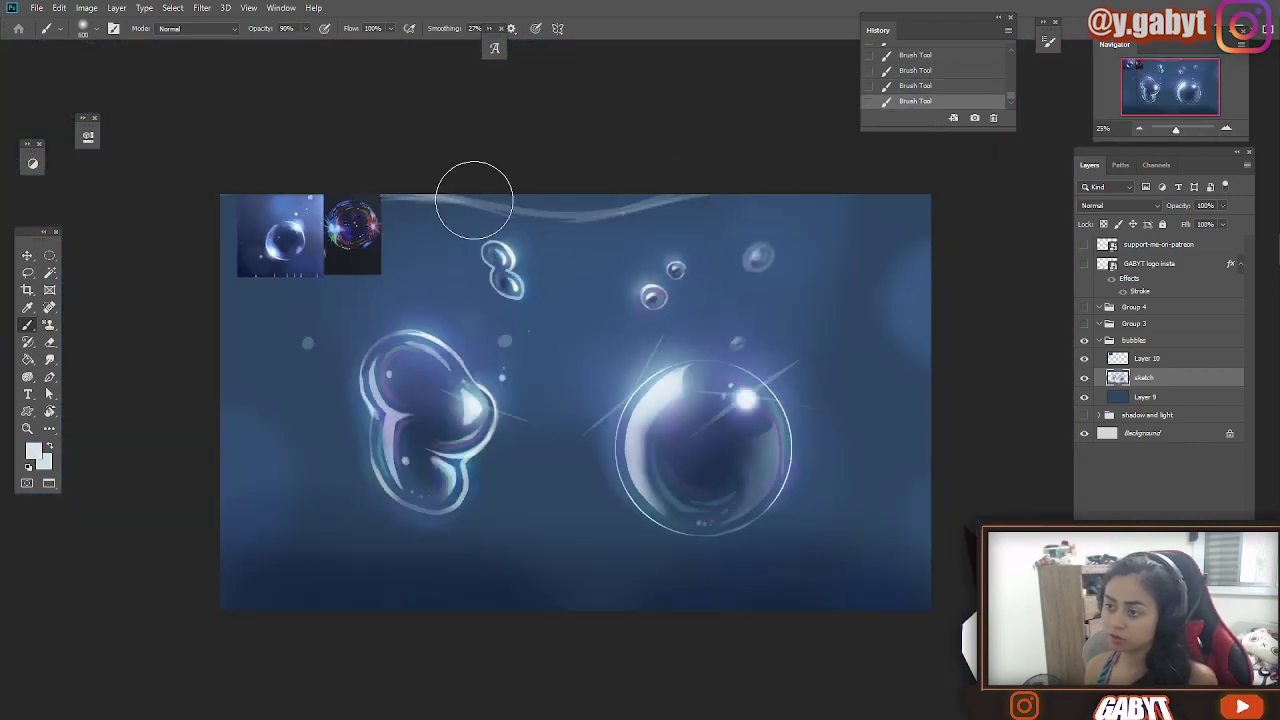
Step: Brighten the wavy water-surface lines with a sampled blue, using a 1000 px brush in Color Dodge mode
left_click(197, 28)
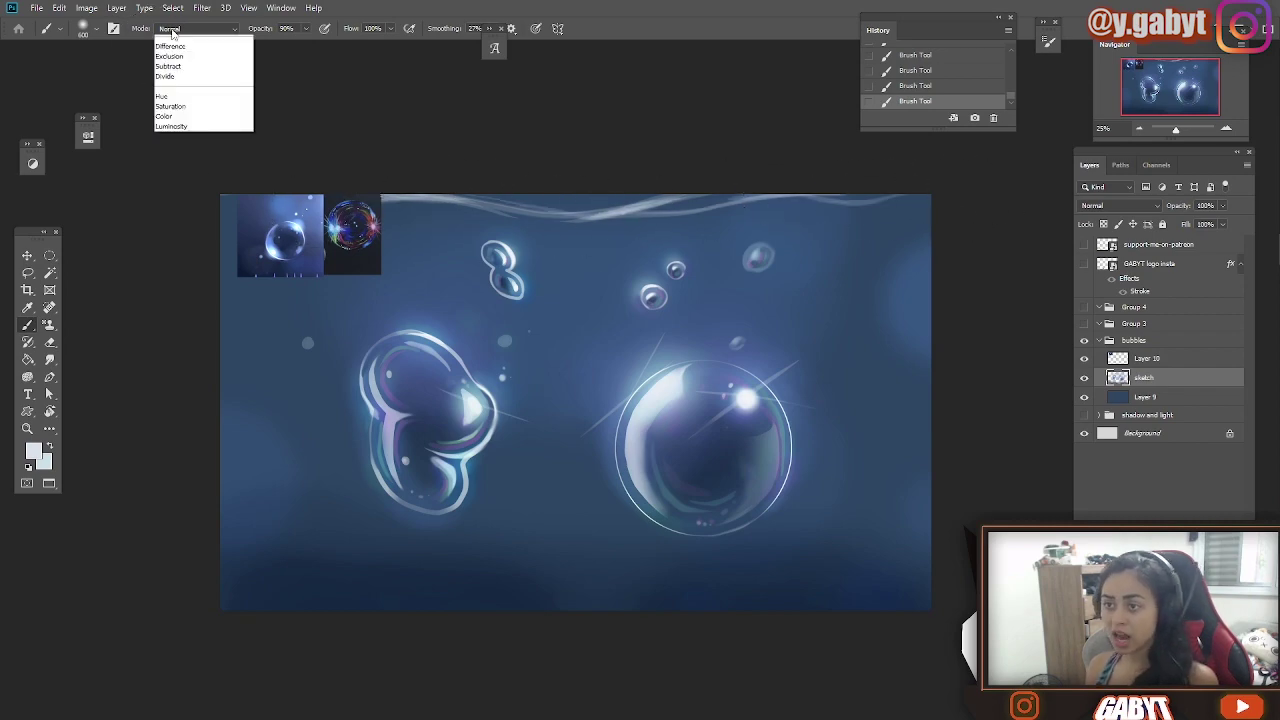
left_click(175, 120)
left_click(380, 466, "alt")
key("bracketright")
key("bracketright")
key("bracketright")
key("bracketright")
key("bracketright")
key("bracketright")
scroll(437, 153, "down", 5)
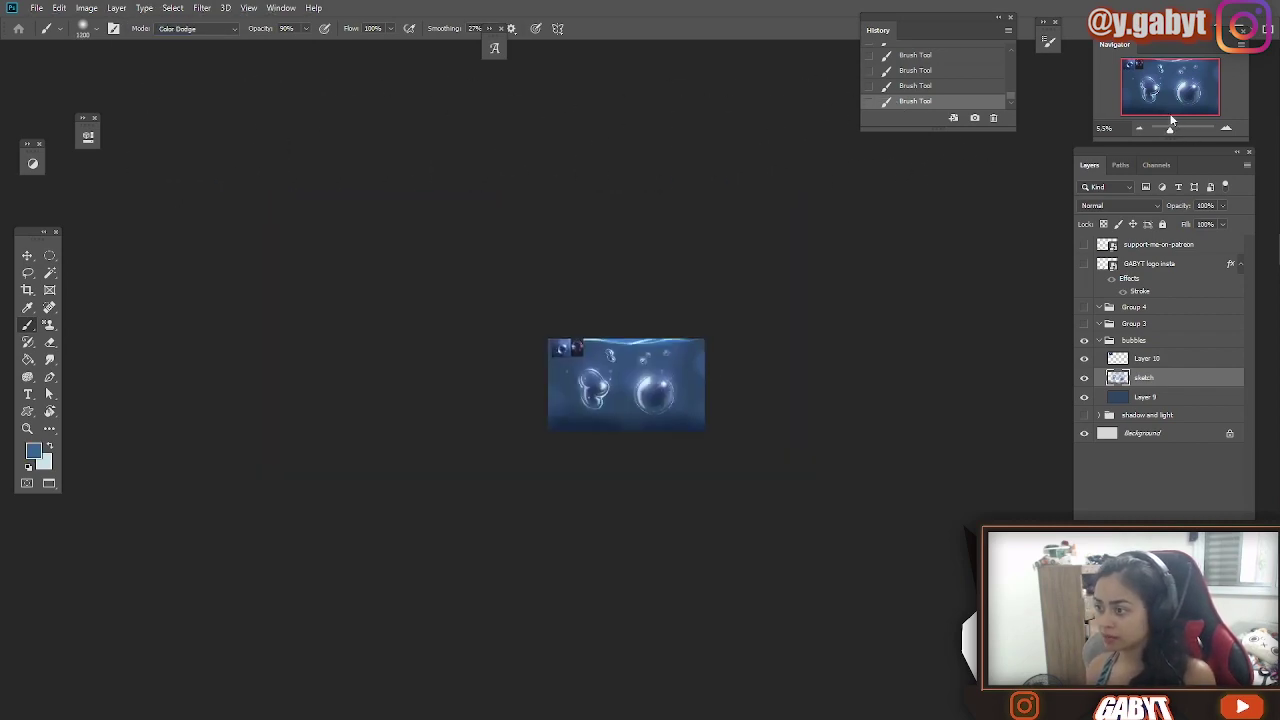
Step: Try a wide Color Dodge glow over the upper part of the canvas with a 3200 px brush
scroll(549, 106, "up", 5)
key("bracketright")
key("bracketright")
key("bracketright")
key("bracketright")
key("bracketright")
key("bracketright")
key("bracketright")
key("bracketright")
key("bracketright")
key("bracketright")
key("ctrl+z")
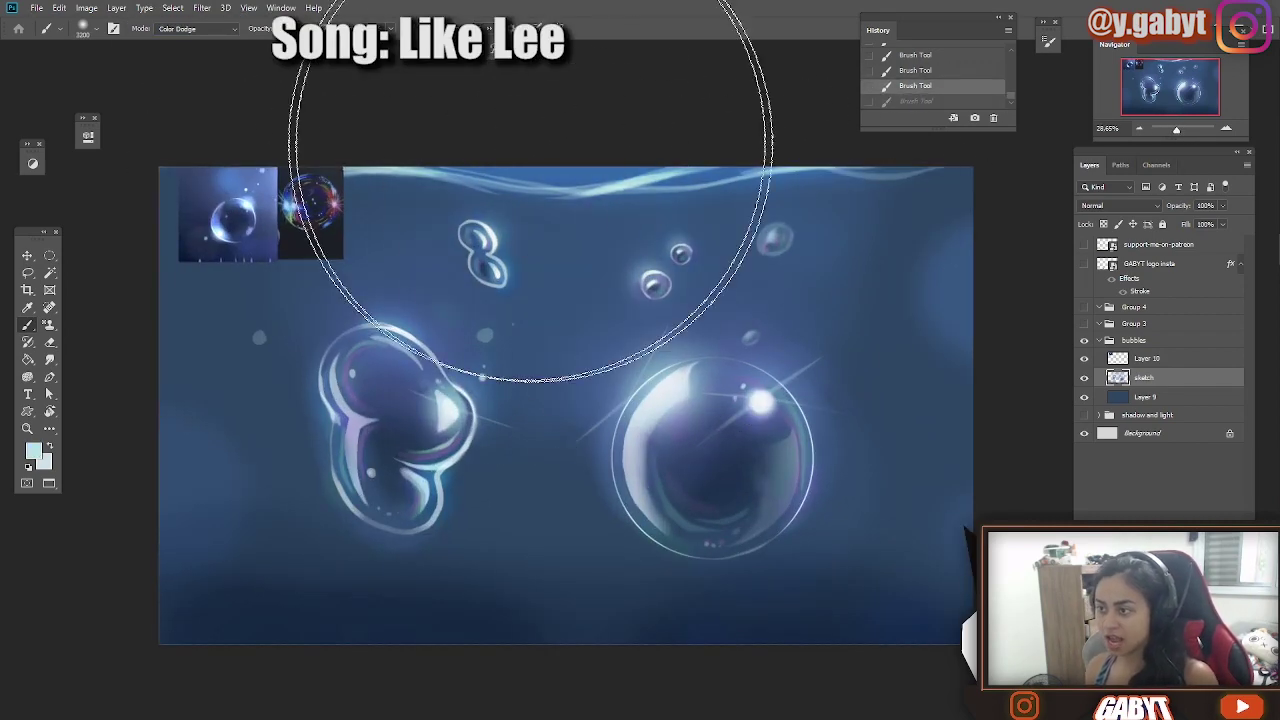
Step: Set the Color Dodge brush to 250 px and 30% opacity and sample a pale colour from the tiny bubble
key("bracketleft")
key("bracketleft")
key("bracketleft")
key("bracketleft")
key("bracketleft")
key("bracketleft")
key("bracketleft")
key("bracketleft")
key("bracketleft")
key("bracketleft")
key("bracketleft")
key("bracketleft")
key("bracketleft")
key("bracketleft")
key("bracketleft")
left_click(482, 377, "alt")
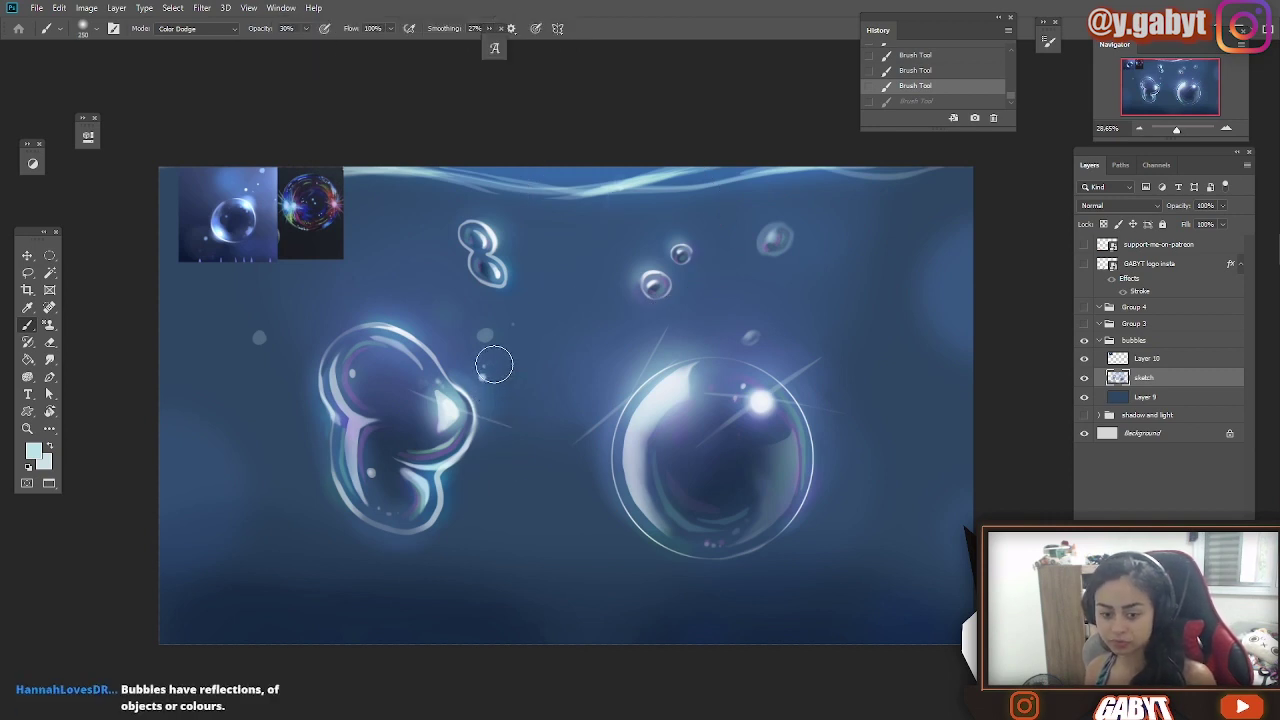
Step: Switch to Chrome to examine the "anime bubbles" image results for bubble references, and return to Photoshop
key("super")
mouse_move(1250, 316)
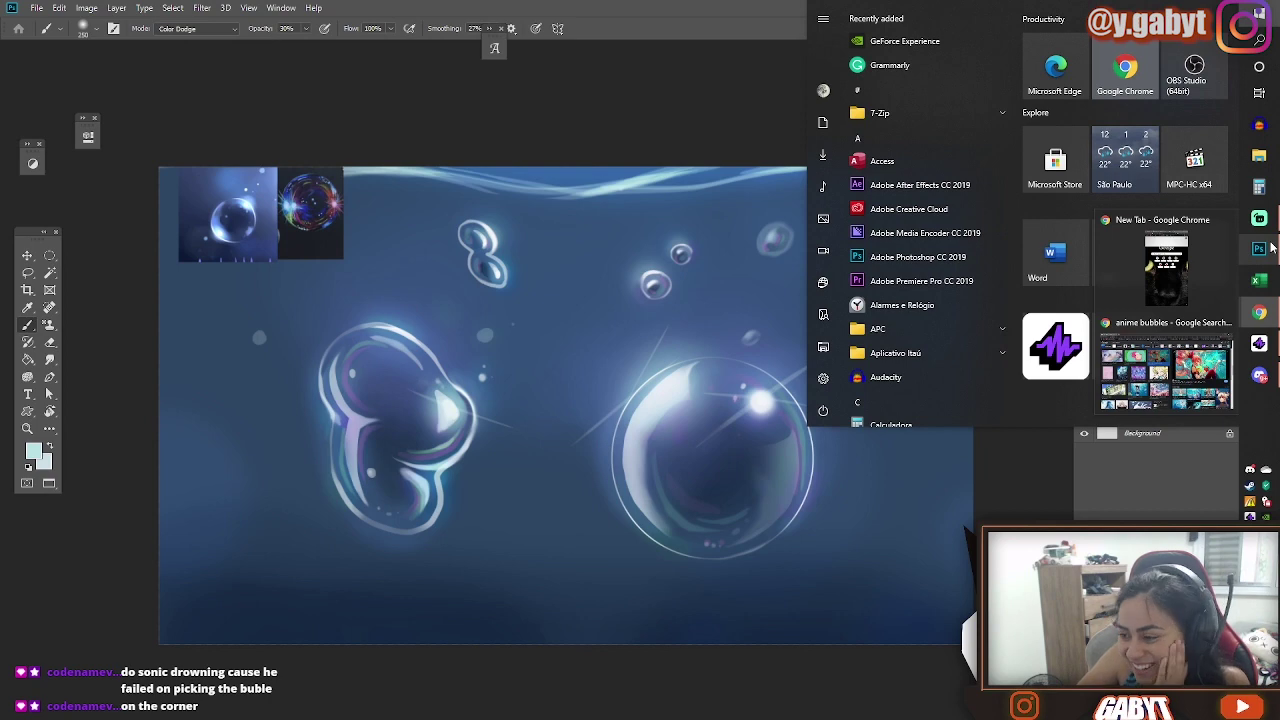
left_click(1166, 365)
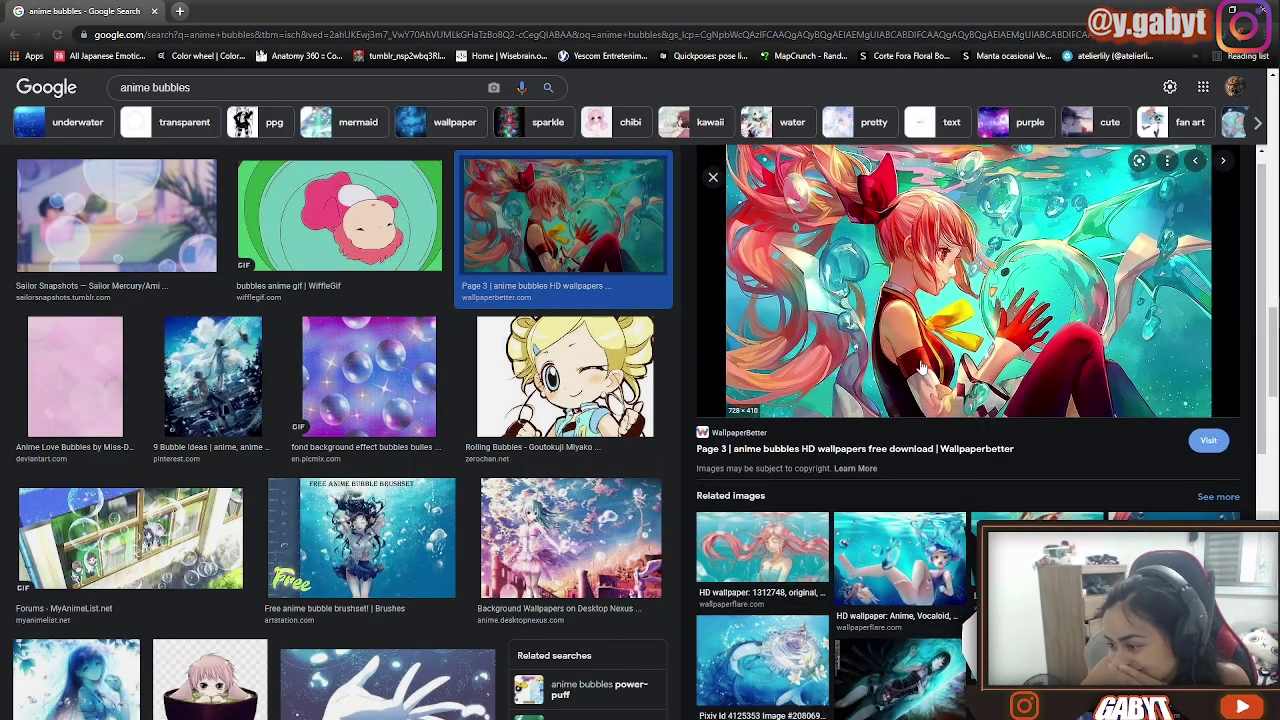
scroll(550, 342, "down", 3)
key("alt+Tab")
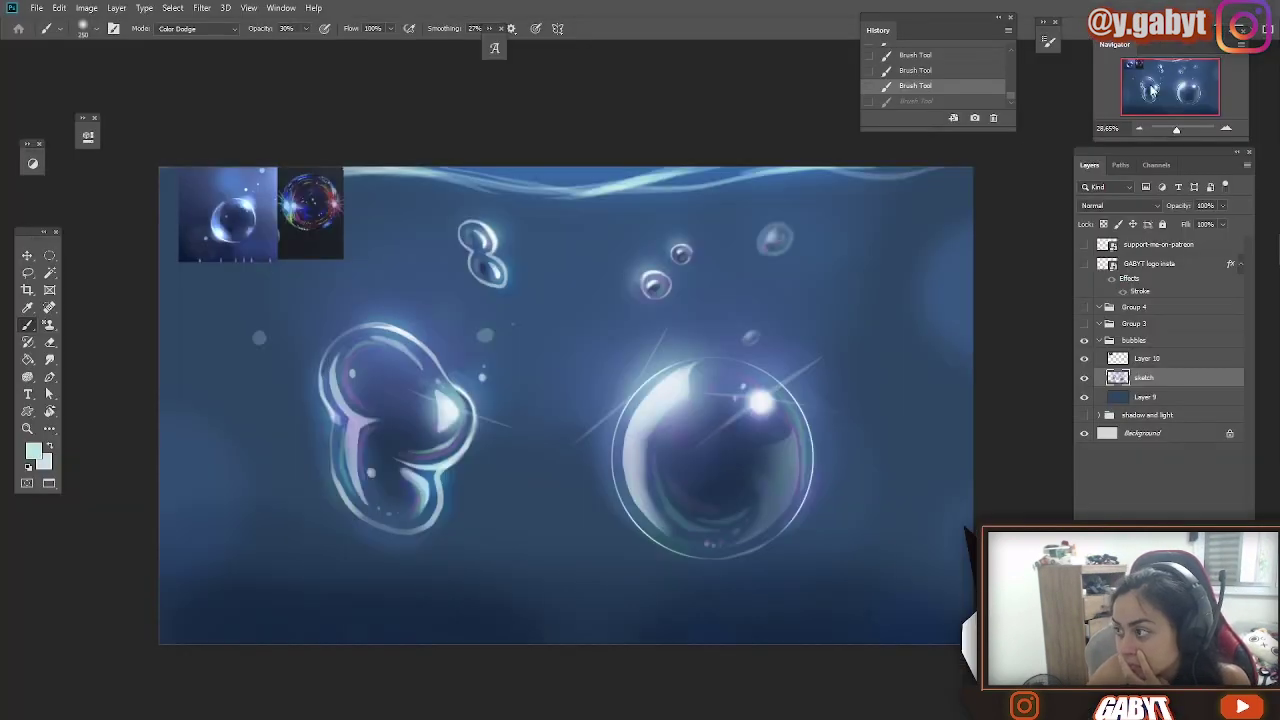
Step: On a new layer, fill a freehand lassoed elongated block shape with red below and right of the large bubble
left_click(1140, 129)
key("ctrl+shift+alt+n")
left_click(33, 451)
left_click(263, 263)
left_click(409, 257)
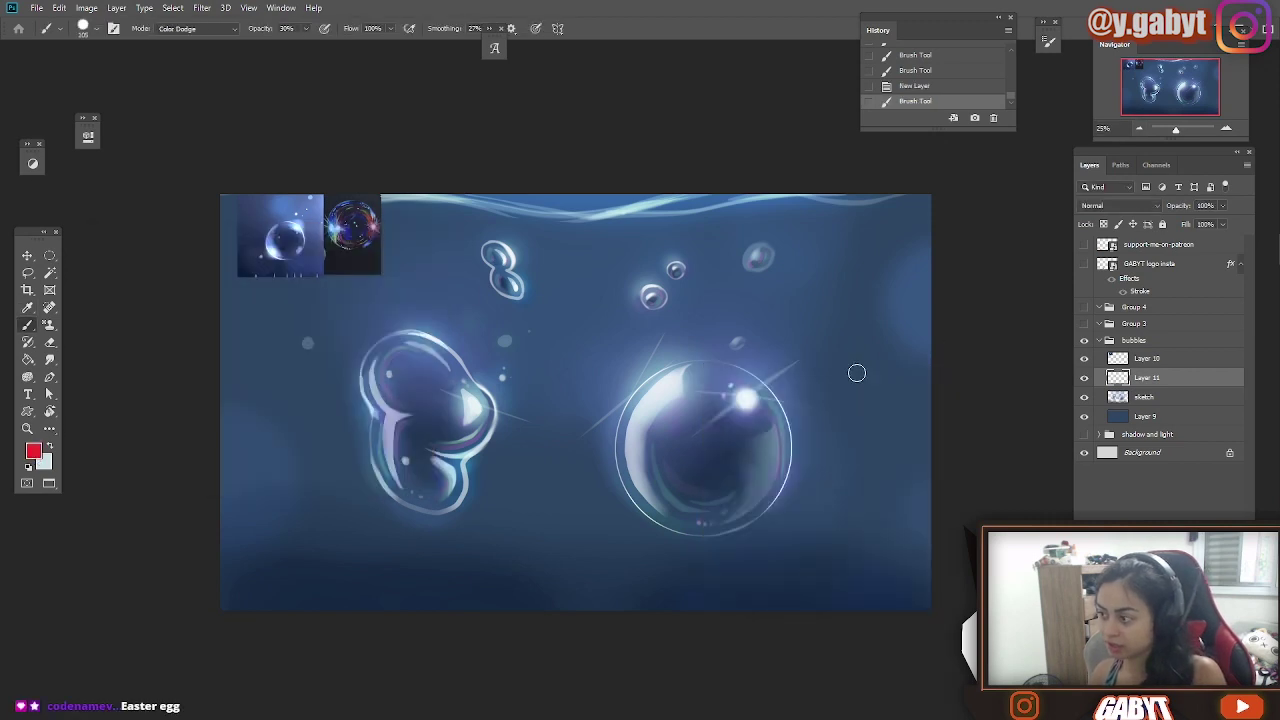
key("ctrl+z")
key("l")
left_click_drag(788, 563, 789, 560)
key("g")
left_click(834, 569)
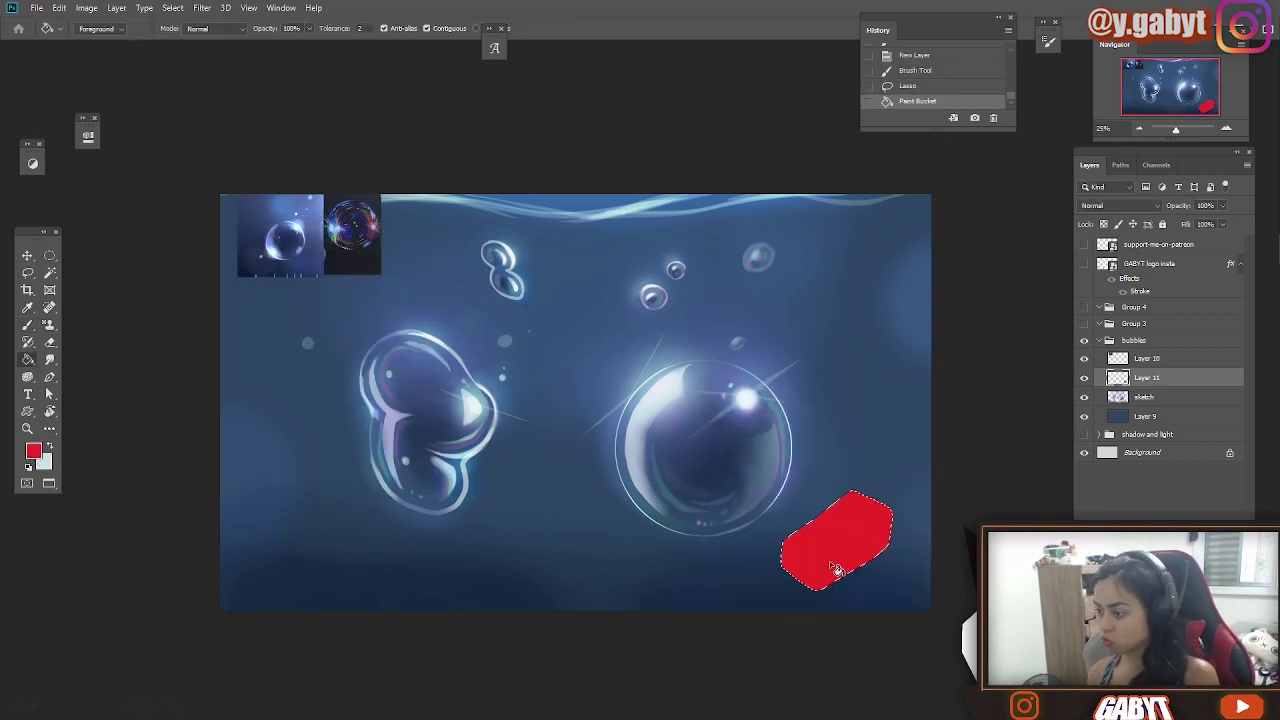
key("ctrl+d")
Step: Lock the new layer's transparent pixels and shade the red block's edges with dark blue in Normal mode at 30% opacity
left_click(230, 28)
key("slash")
key("b")
left_click(195, 28)
left_click(166, 40)
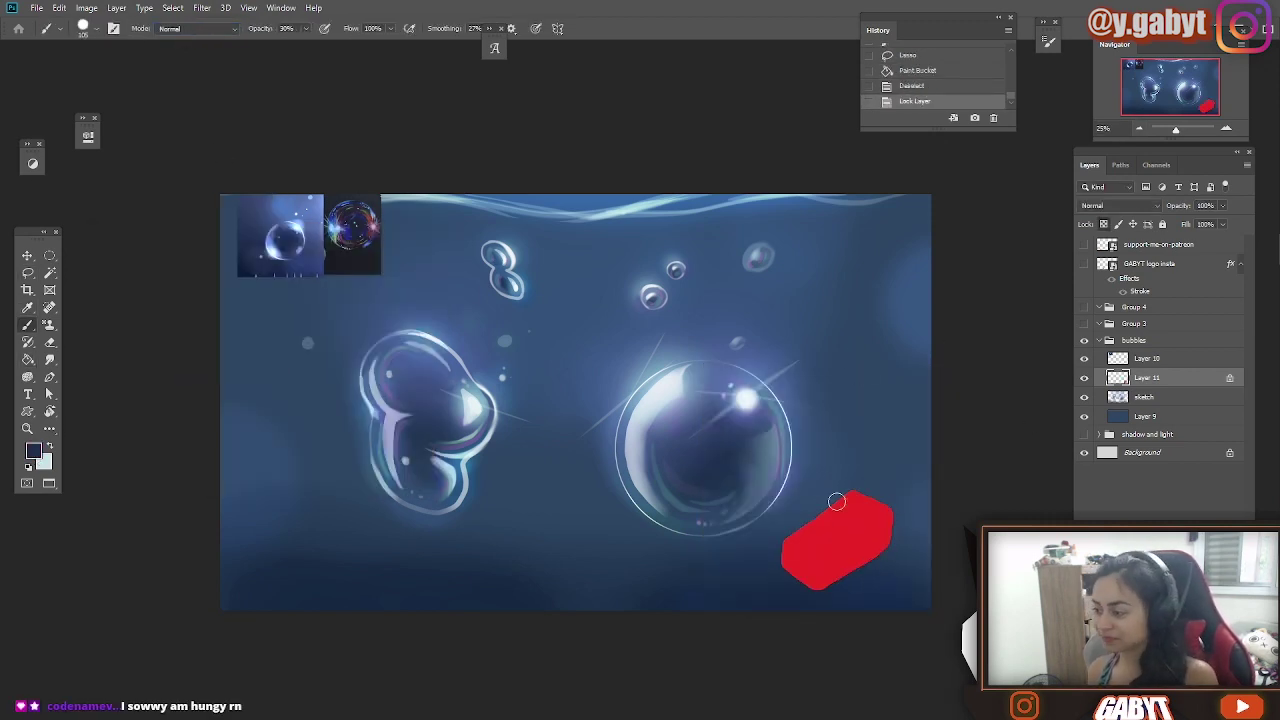
mouse_move(882, 588)
left_mouse_down()
mouse_move(792, 624)
mouse_move(892, 541)
mouse_move(780, 629)
left_mouse_up()
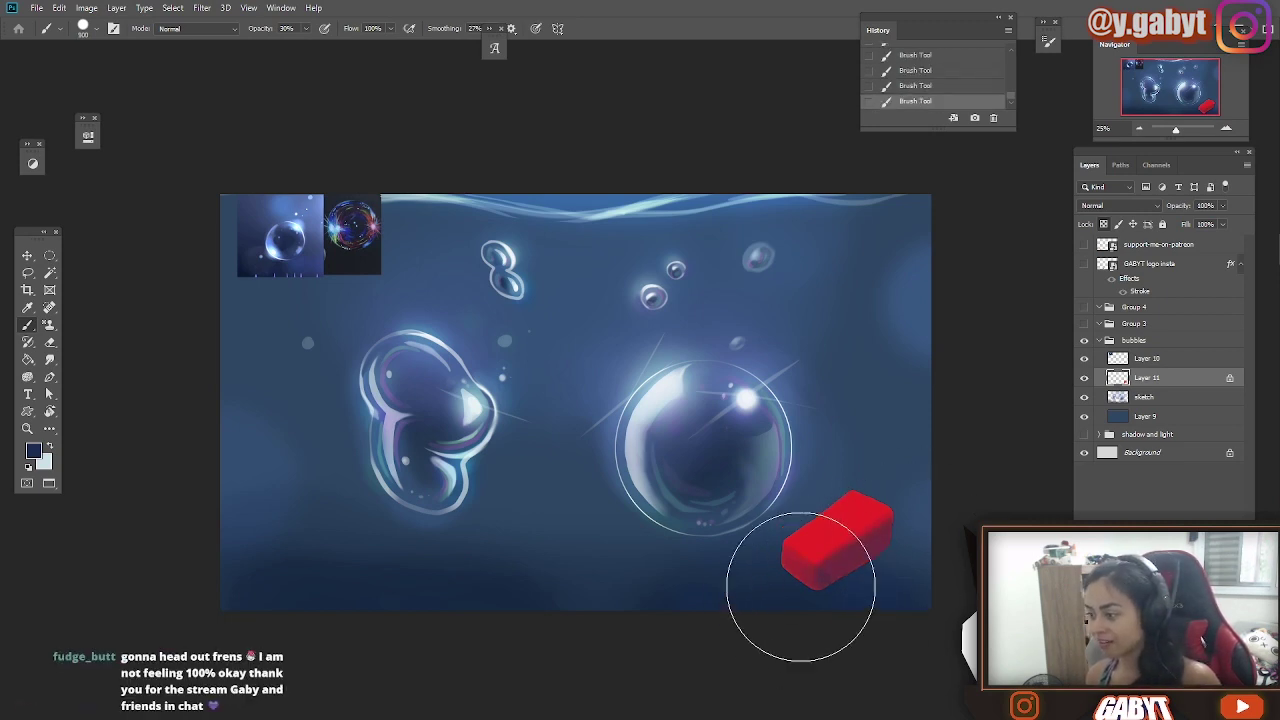
Step: Replace the last stroke with softer dark blue shading along the block's lower sides, and unlock the layer's transparency
right_click(825, 560)
key("Escape")
key("ctrl+z")
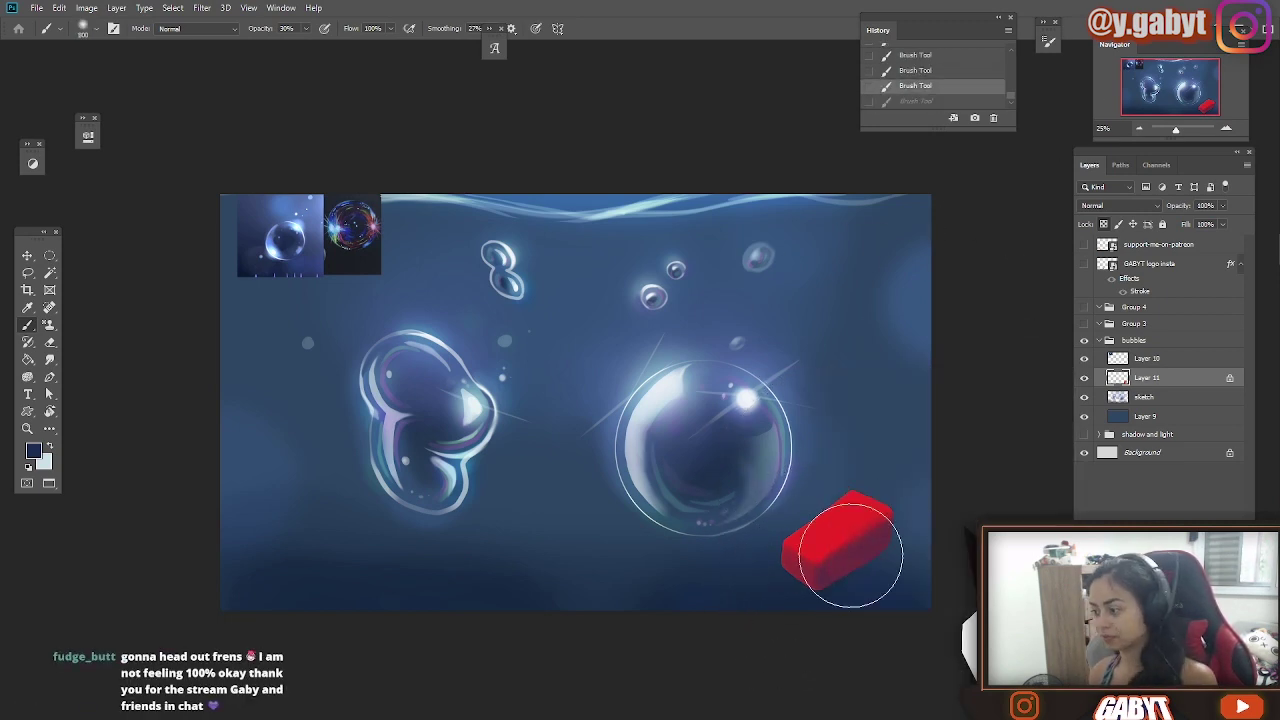
mouse_move(918, 525)
left_mouse_down()
mouse_move(853, 568)
mouse_move(778, 567)
left_mouse_up()
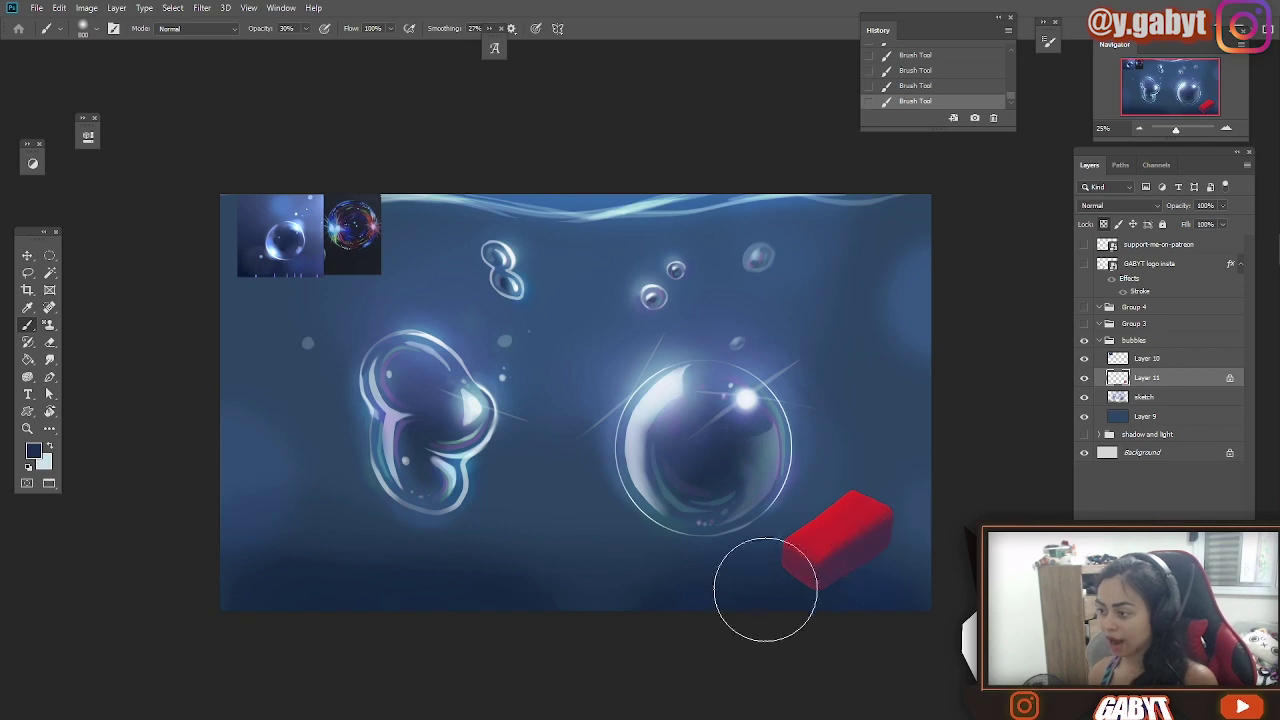
scroll(906, 579, "up", 2)
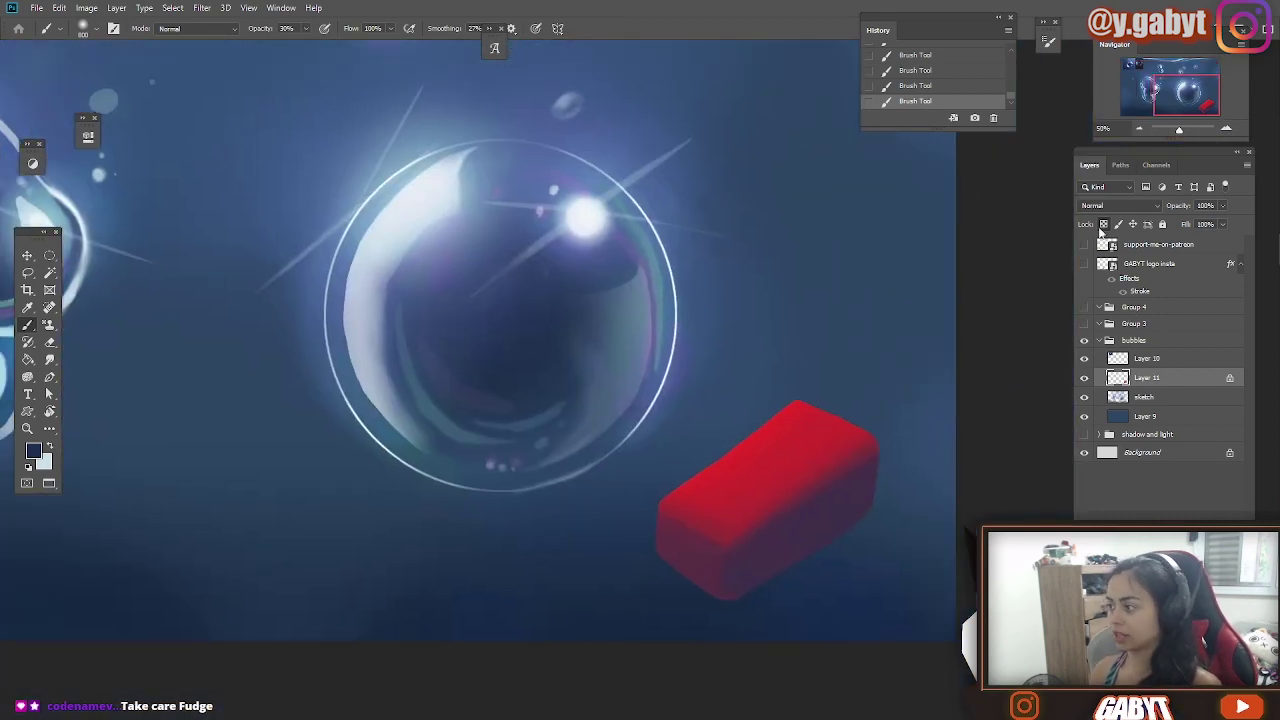
left_click_drag(886, 486, 770, 540)
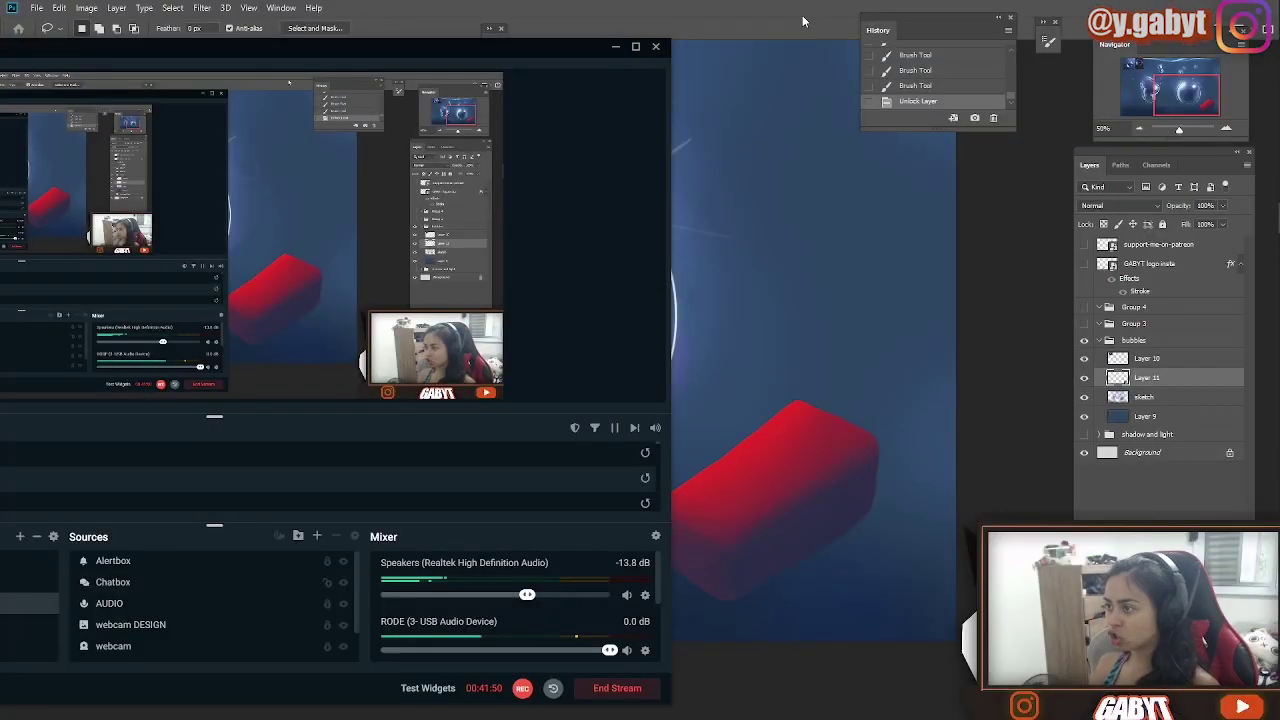
Step: Return to Photoshop and try painting a pale red reflection inside a lassoed crescent at the large bubble's lower right inner edge
left_click(802, 15)
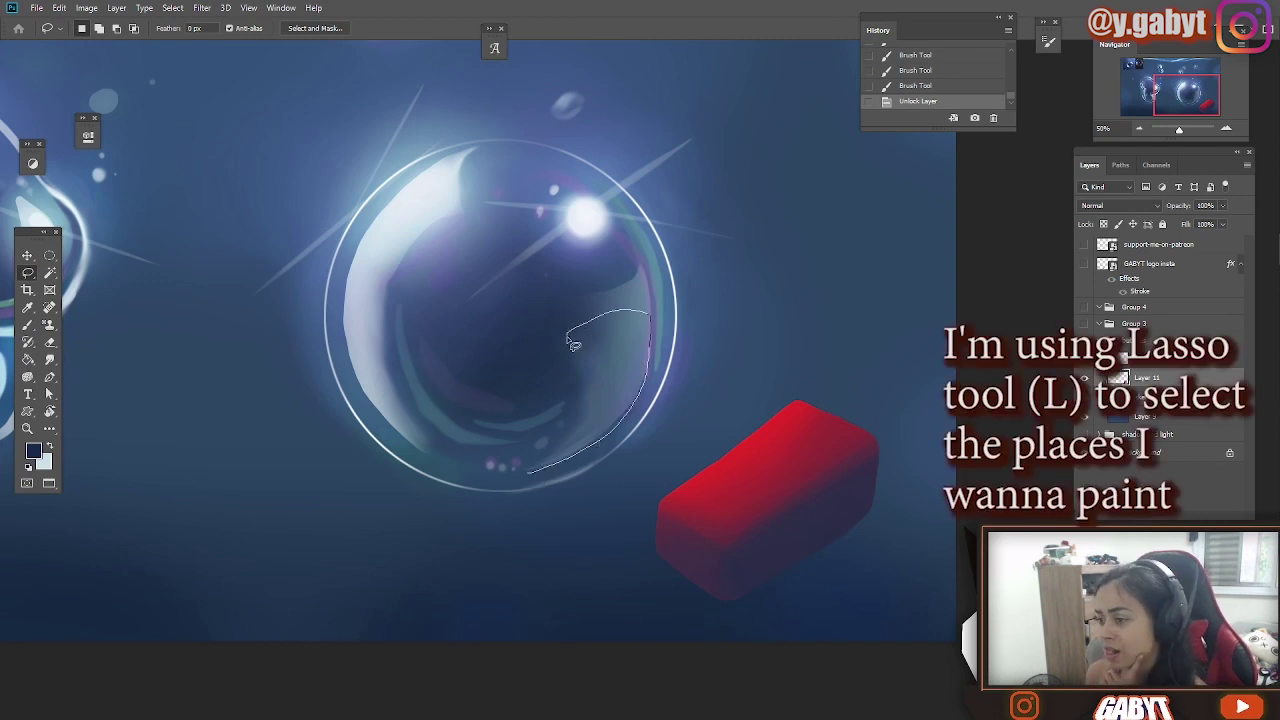
left_click_drag(516, 482, 514, 476)
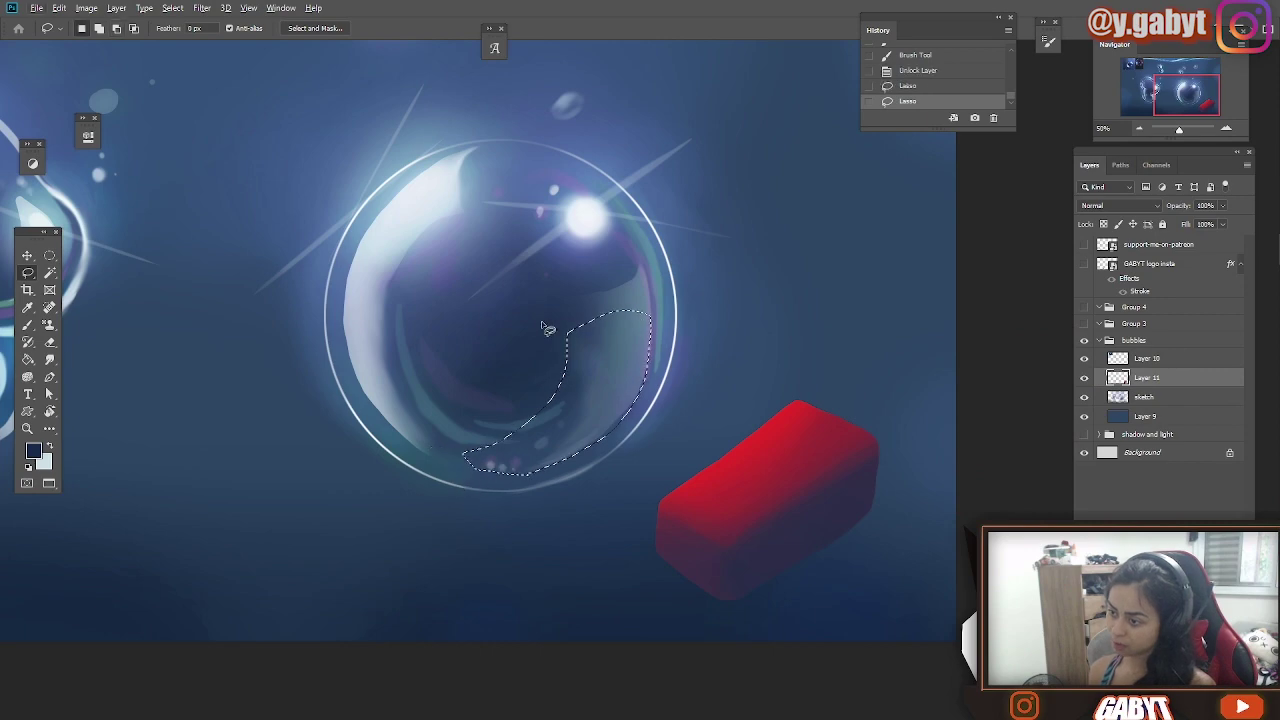
key("b")
left_click(33, 450)
left_click(394, 257)
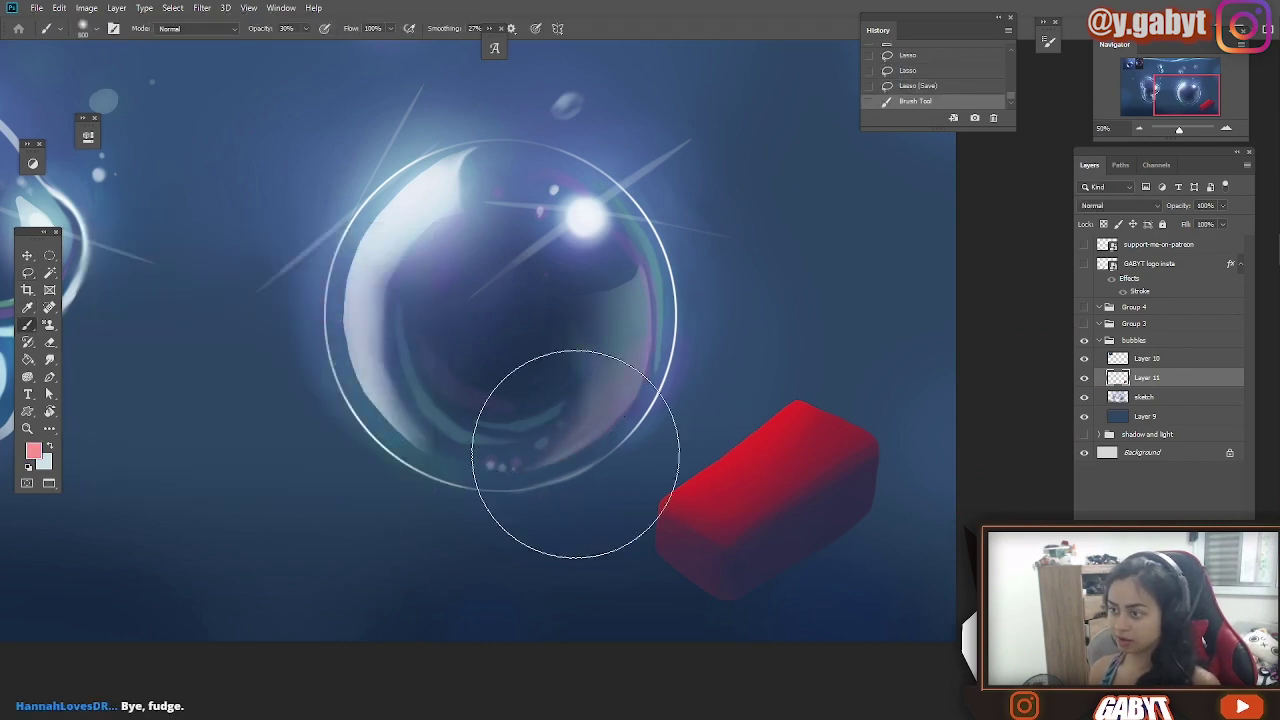
mouse_move(571, 457)
left_mouse_down()
mouse_move(571, 373)
mouse_move(719, 335)
left_mouse_up()
key("ctrl+z")
Step: Paint a red reflection in a lassoed crescent at the large bubble's lower right inner edge at 70% opacity, brightening it with Color Dodge
key("ctrl+0")
left_click(673, 436, "alt")
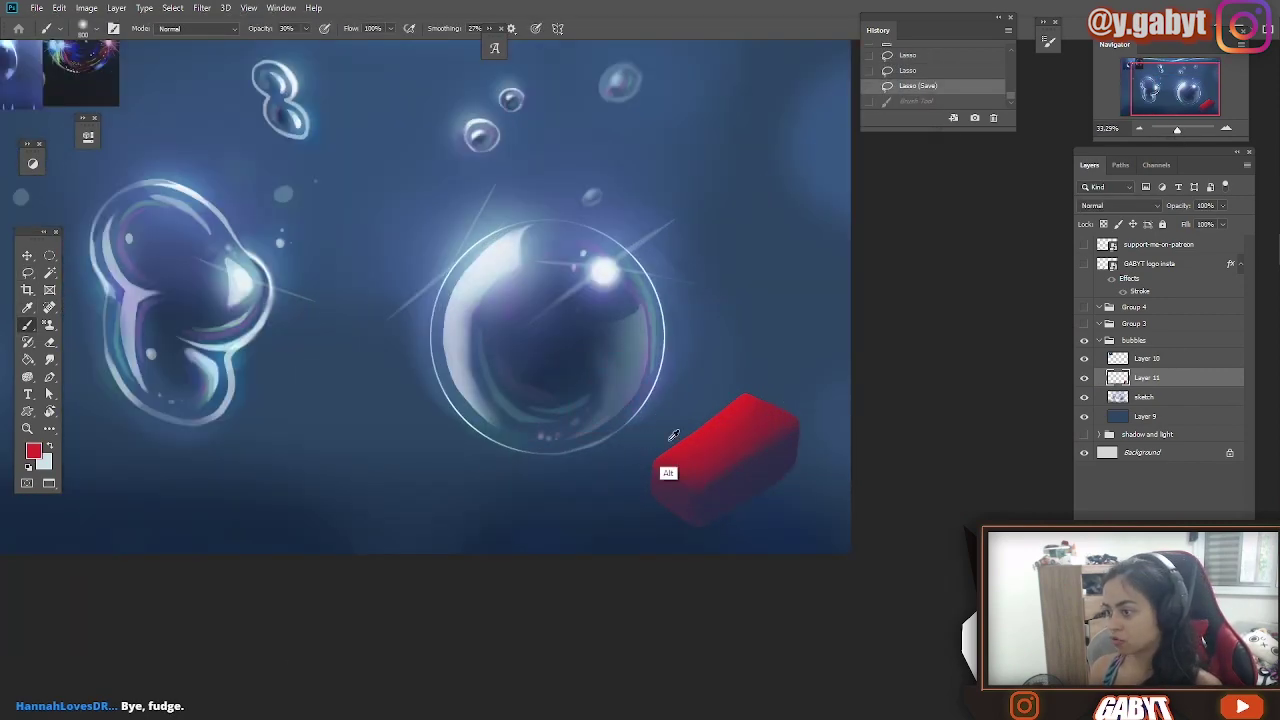
left_click_drag(1177, 129, 1180, 151)
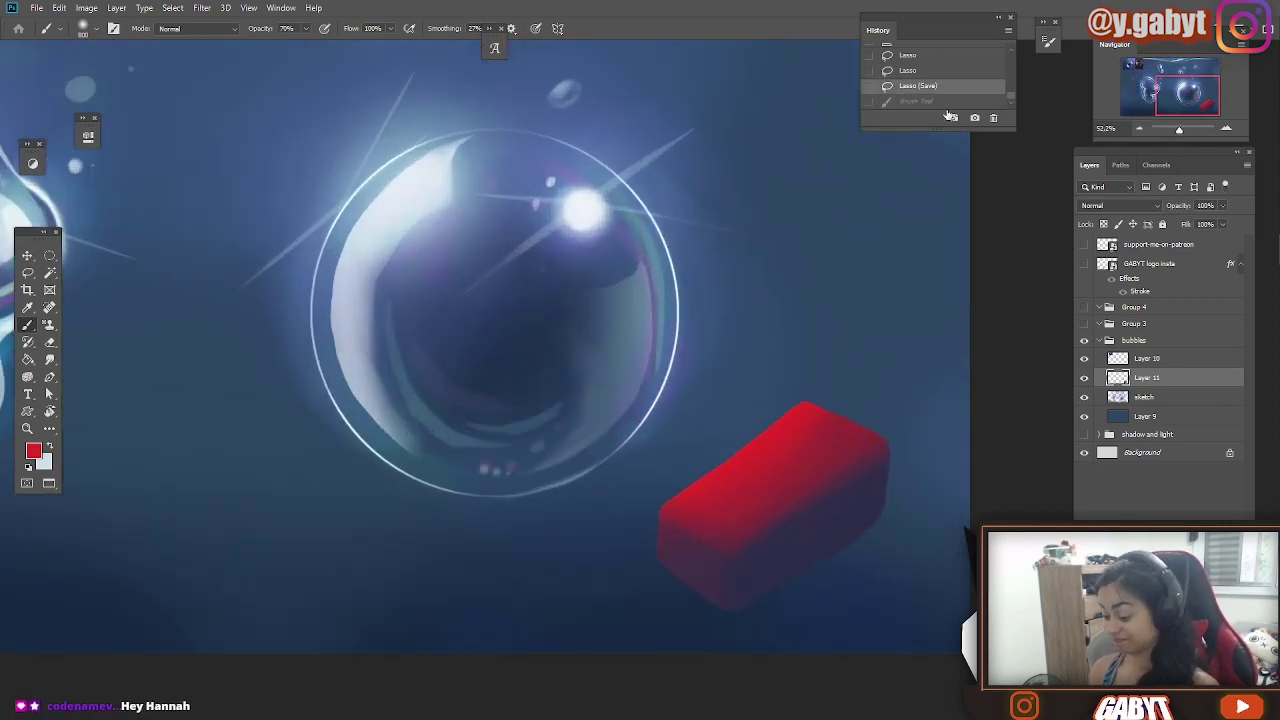
left_click_drag(518, 443, 514, 448)
key("b")
left_click(33, 450)
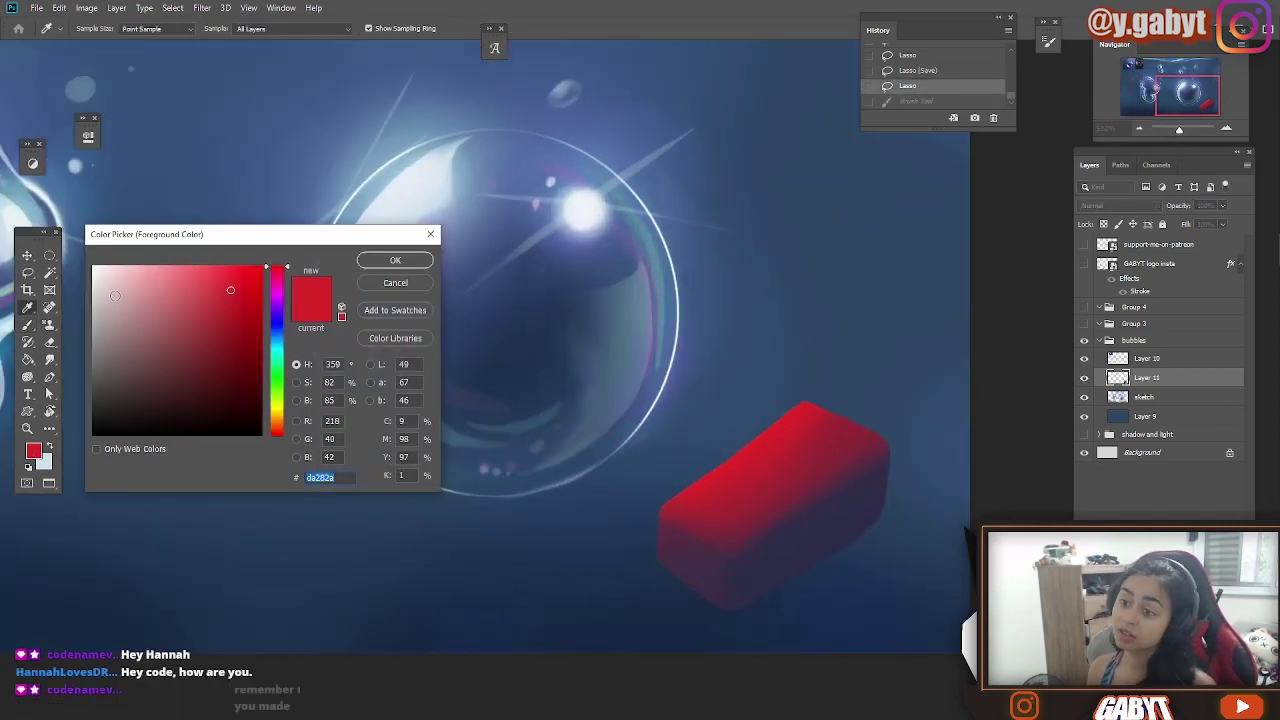
left_click(230, 290)
left_click(394, 257)
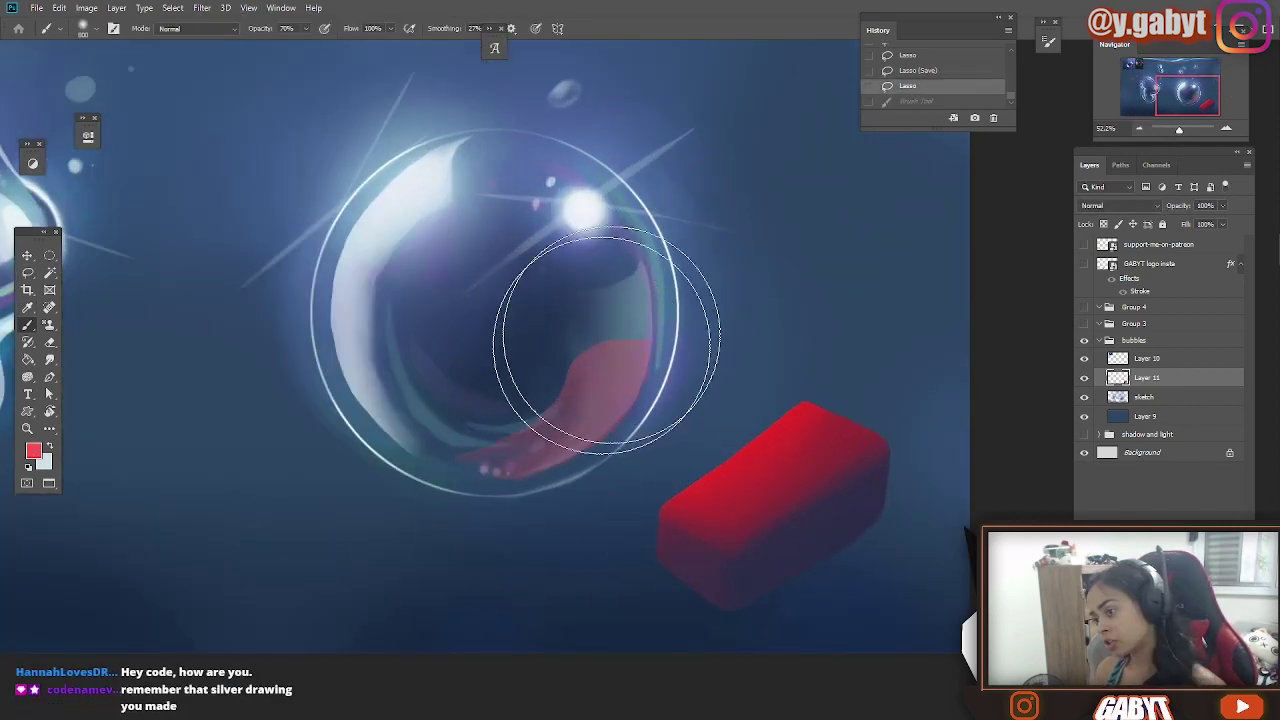
left_click_drag(571, 329, 500, 414)
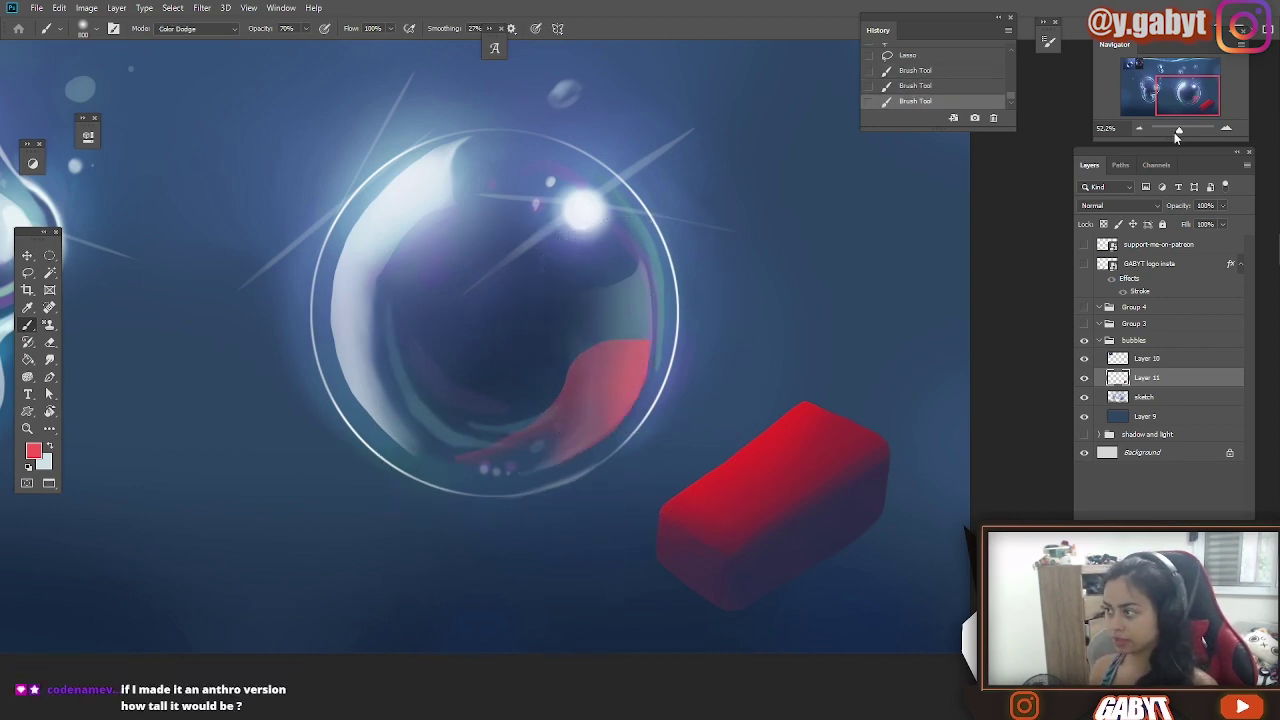
Step: Duplicate the red block onto its own layer and reshape the copy with Free Transform
mouse_move(1174, 132)
left_mouse_down()
mouse_move(1104, 132)
mouse_move(1178, 132)
left_mouse_up()
key("ctrl+d")
key("ctrl+j")
key("ctrl+t")
mouse_move(660, 400)
left_mouse_down()
mouse_move(940, 424)
mouse_move(957, 200)
mouse_move(451, 531)
left_mouse_up()
right_click(451, 531)
left_click(514, 697)
mouse_move(794, 434)
left_mouse_down()
mouse_move(814, 409)
mouse_move(856, 416)
left_mouse_up()
key("Return")
Step: Place the smaller block copy above the original, right of the large bubble, and set its layer opacity to 38%
key("ctrl+t")
mouse_move(880, 330)
left_mouse_down()
mouse_move(903, 300)
mouse_move(820, 238)
left_mouse_up()
key("Return")
key("3")
key("8")
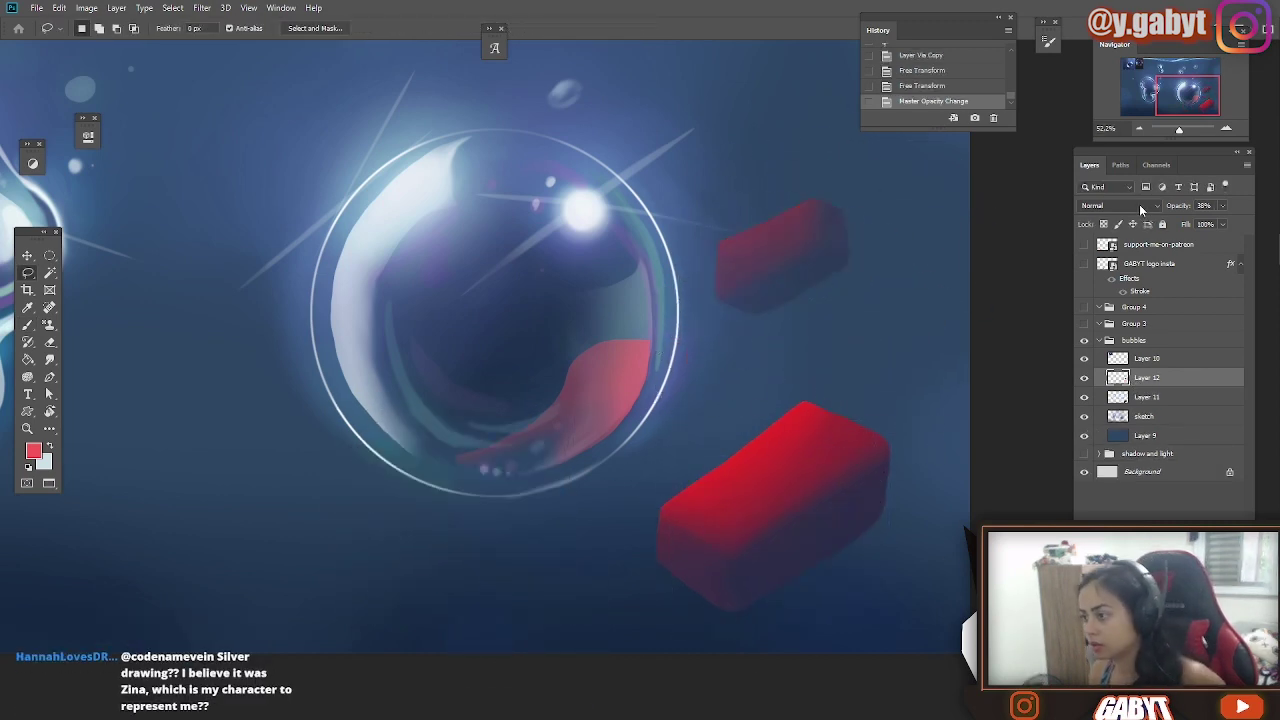
Step: Add fine Color Dodge strokes on Layer 11 with a 90 px brush at 100% opacity, and check the whole painting
left_click_drag(1178, 129, 1179, 131)
key("b")
key("alt+[")
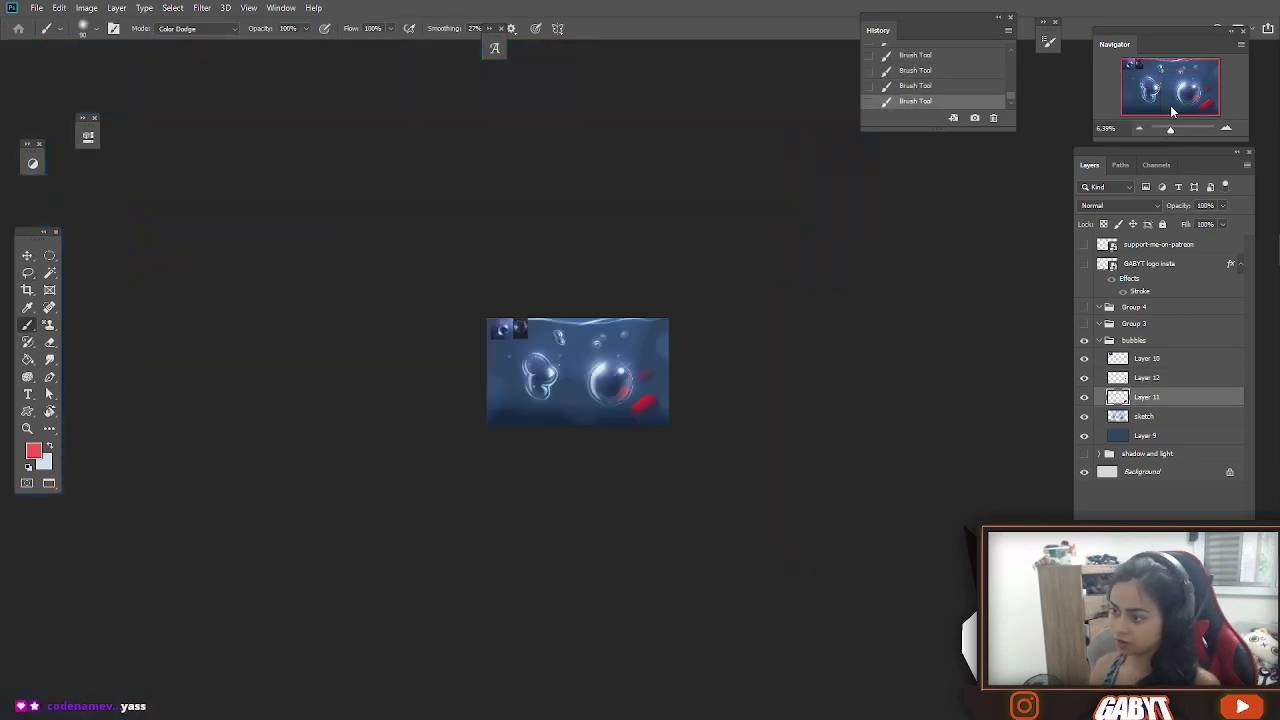
key("ctrl+0")
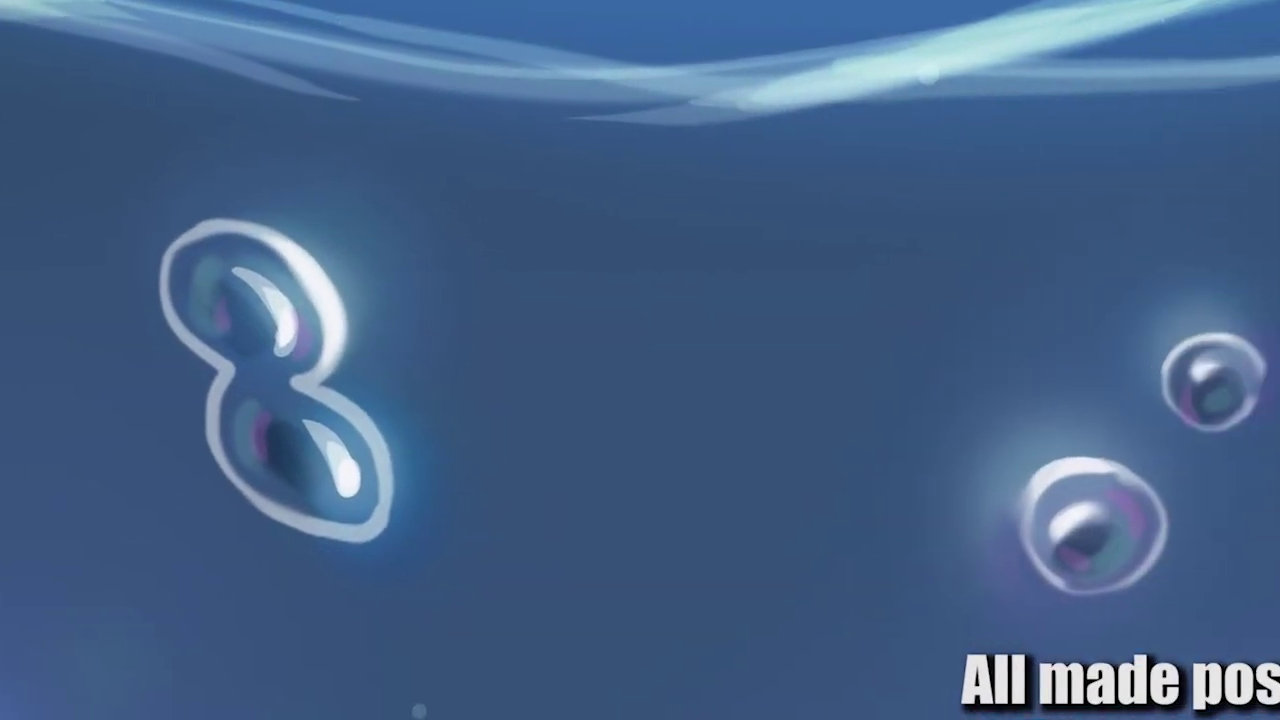